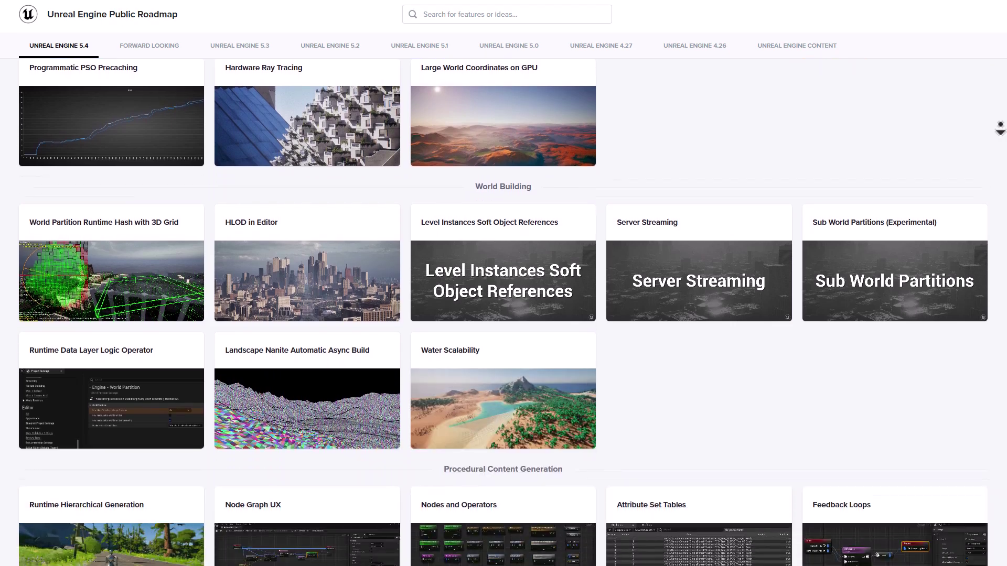
scroll(1000, 129, down, 4)
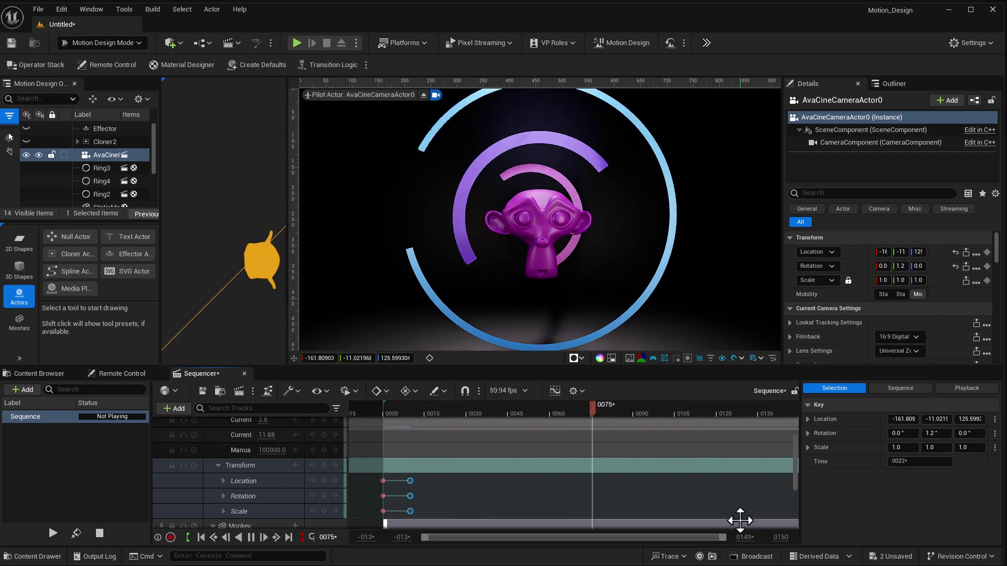
key(space)
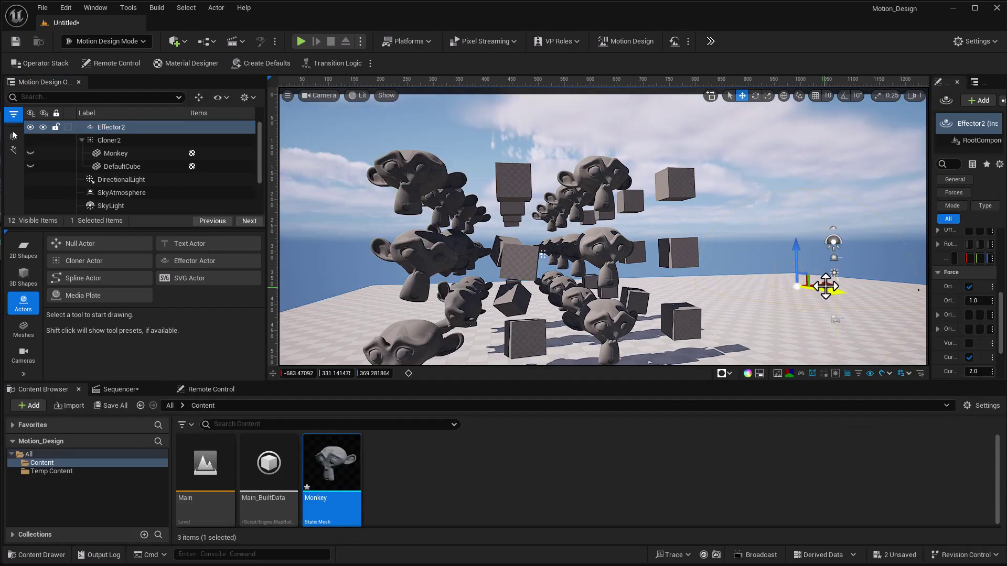
Move the effector across the grid of cloned monkeys and cubes to affect their arrangement.
mouse_move(825, 287)
mouse_down()
mouse_move(461, 299)
mouse_move(550, 292)
mouse_move(792, 340)
mouse_move(590, 265)
mouse_move(521, 281)
mouse_move(626, 270)
mouse_move(603, 272)
mouse_up()
key(e)
mouse_move(538, 294)
right_down()
mouse_move(535, 263)
mouse_move(538, 362)
mouse_move(525, 300)
right_up()
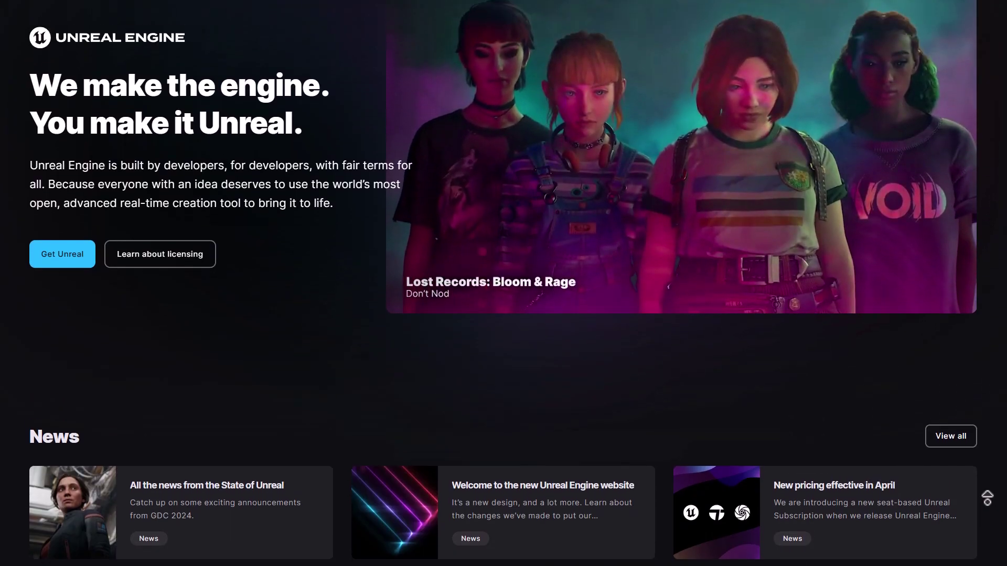
Open the Unreal Engine download page, and launch Unreal Engine 5.4.0 Preview from the Epic Games Launcher library.
scroll(991, 511, up, 3)
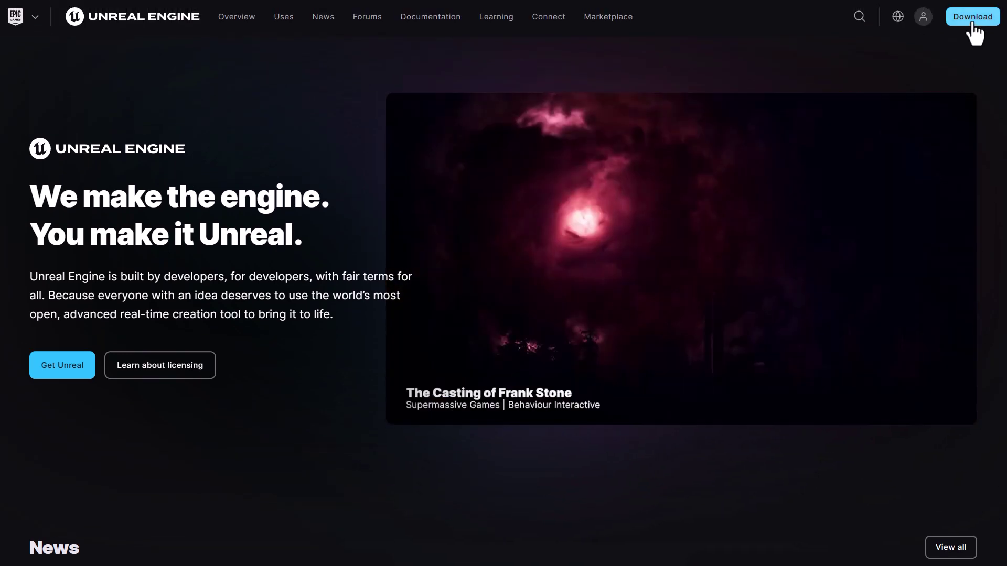
click(972, 21)
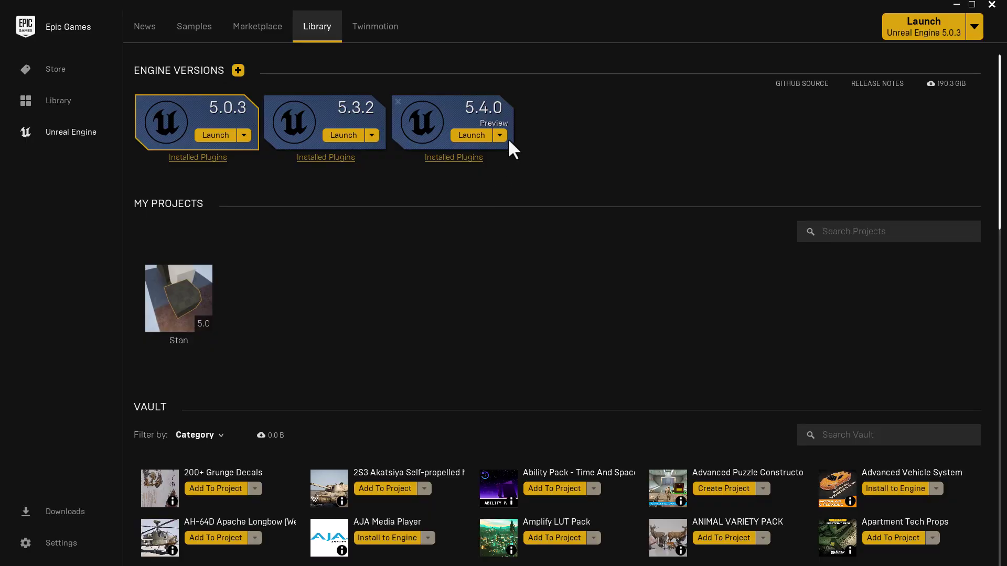
click(471, 137)
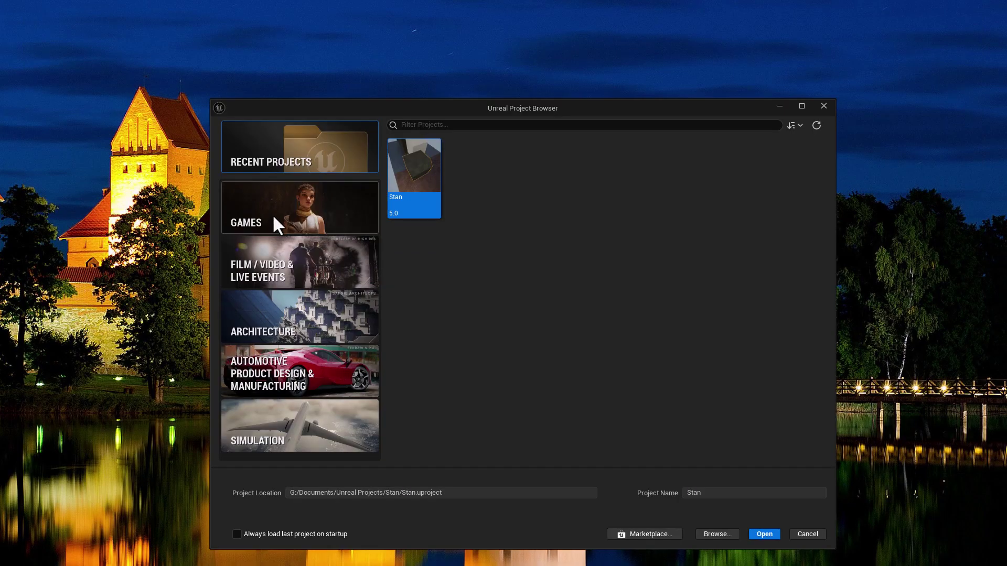
Create a Blank Film / Video & Live Events project named Motion_Design.
click(273, 214)
click(280, 268)
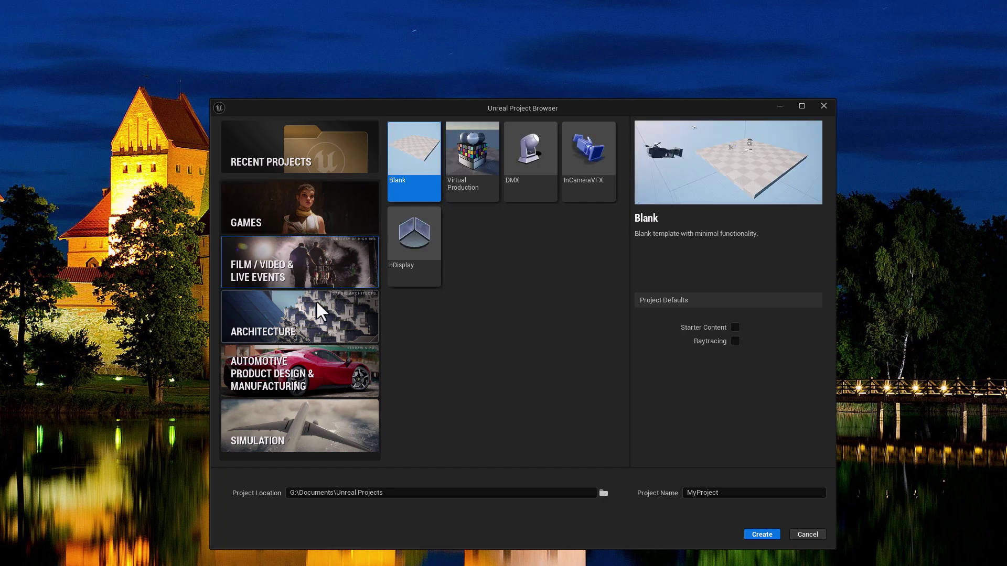
click(703, 493)
text(Motion_Design)
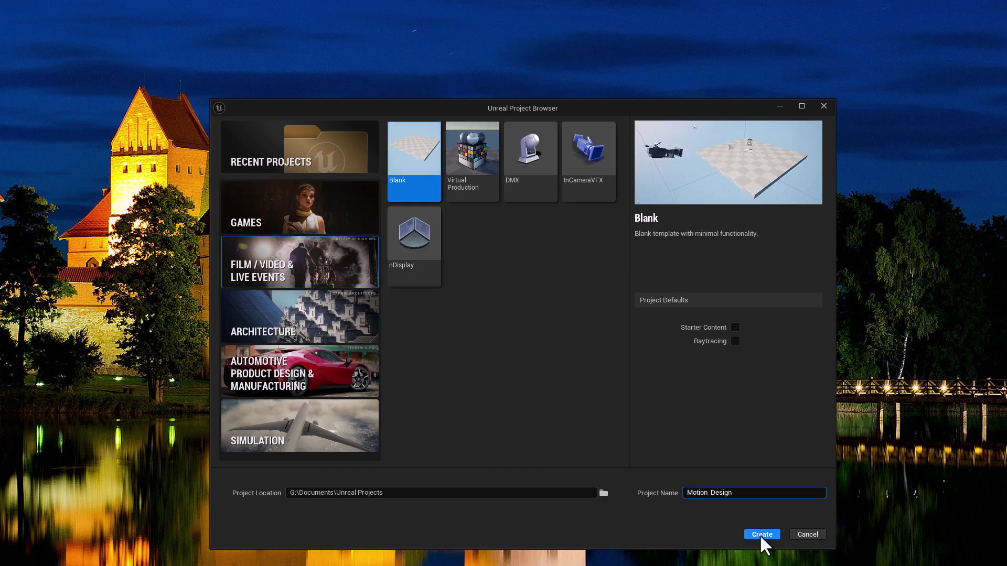
click(761, 535)
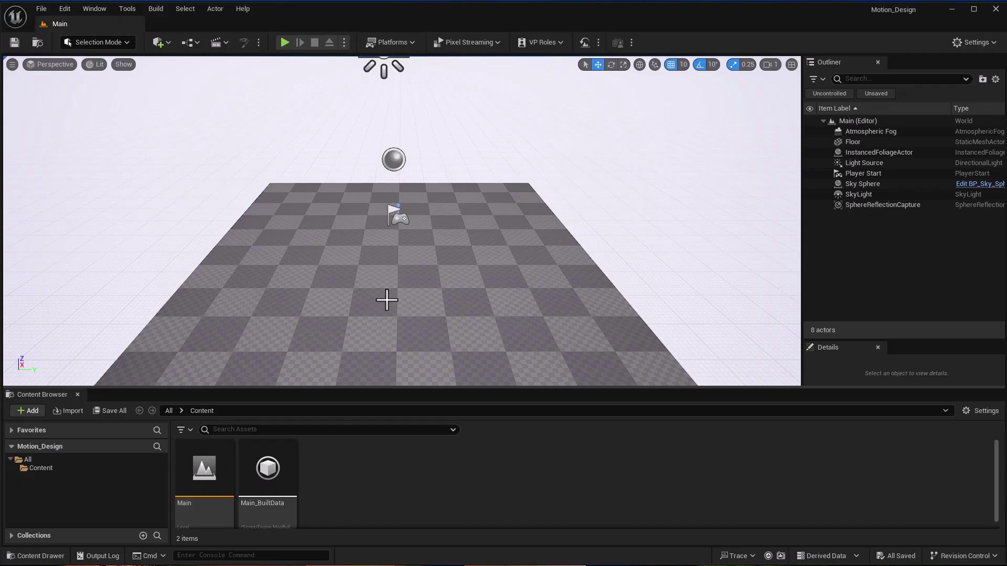
drag(387, 300, 371, 337)
click(40, 469)
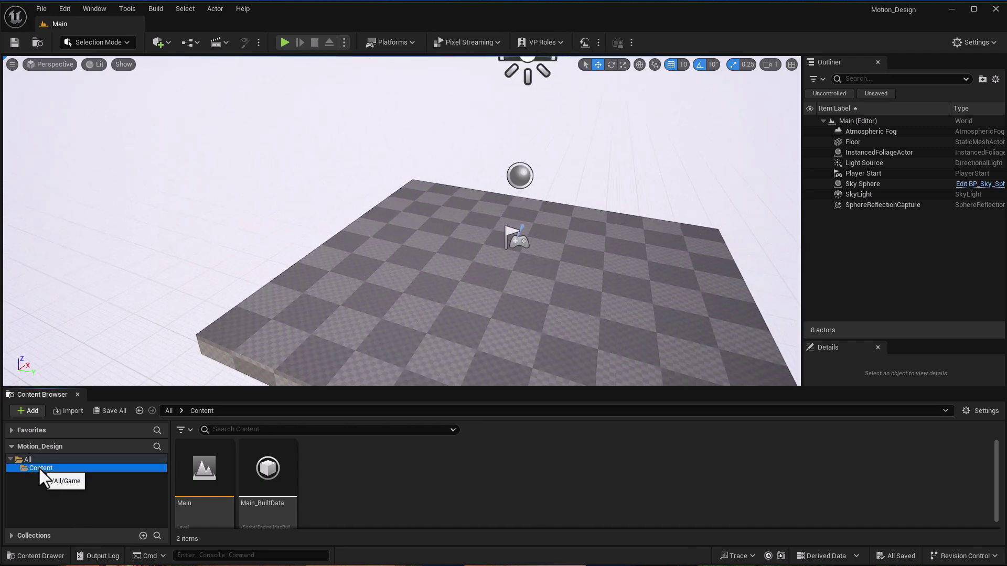
drag(466, 332, 329, 251)
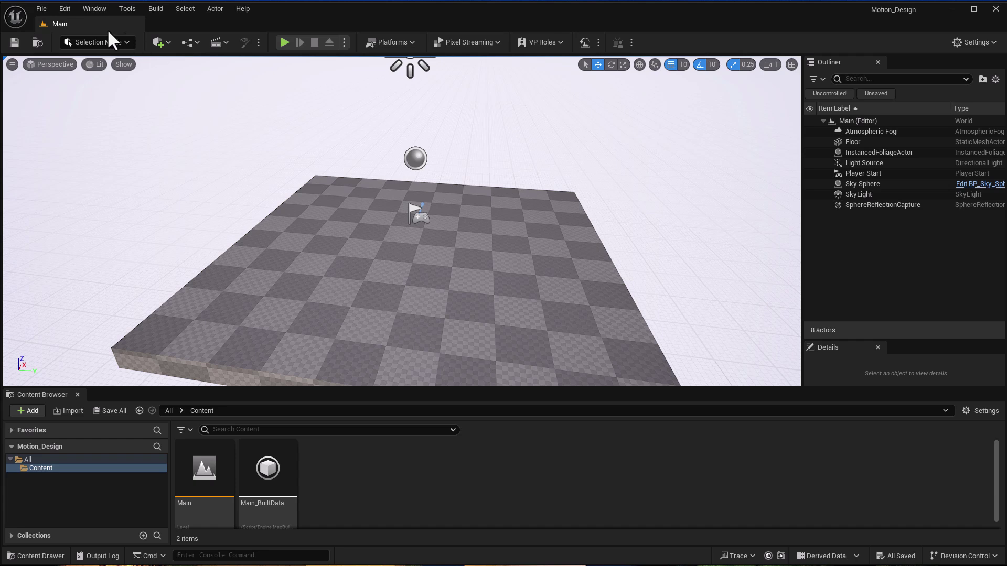
Search the available editor windows for "sha".
click(96, 11)
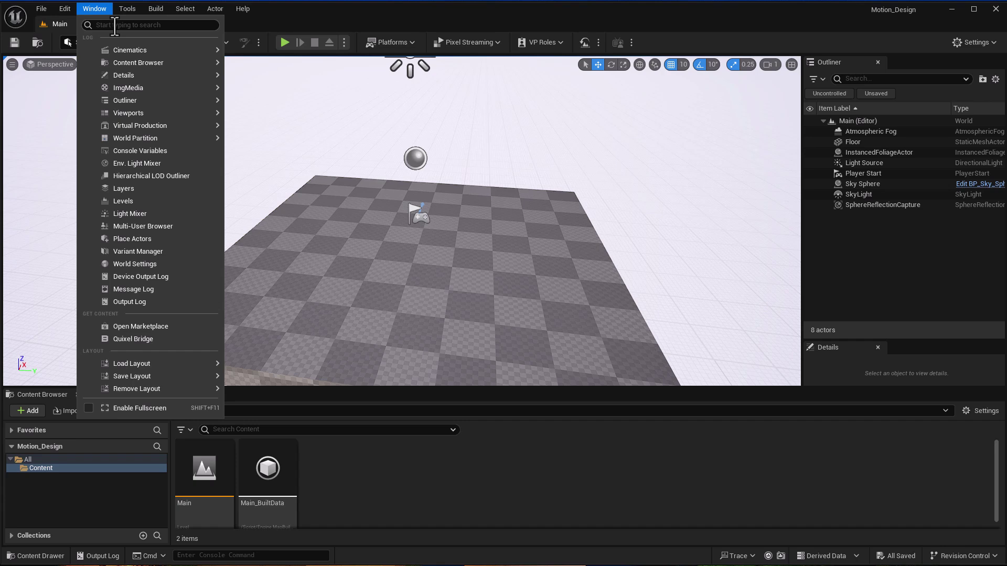
text(sha)
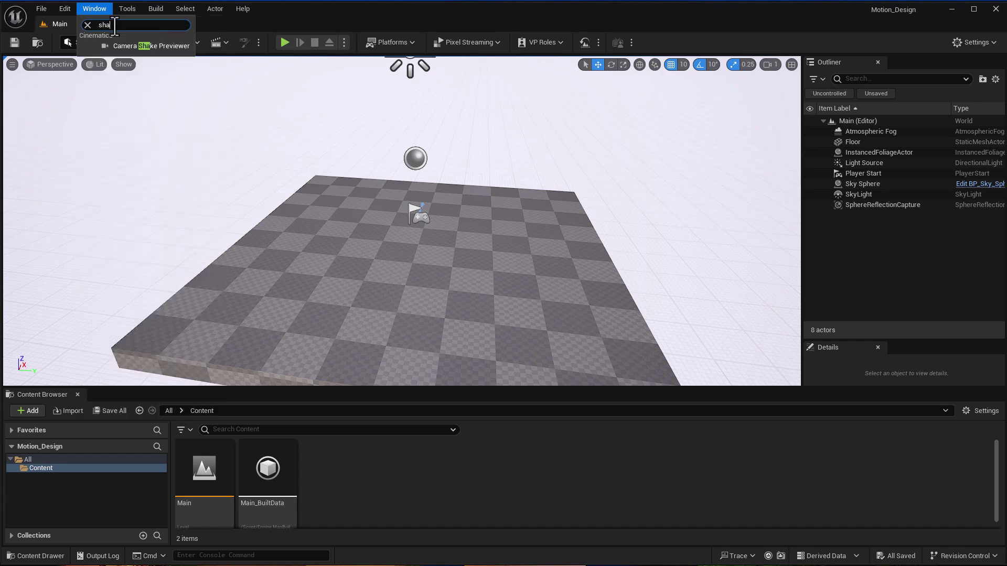
click(156, 8)
click(342, 17)
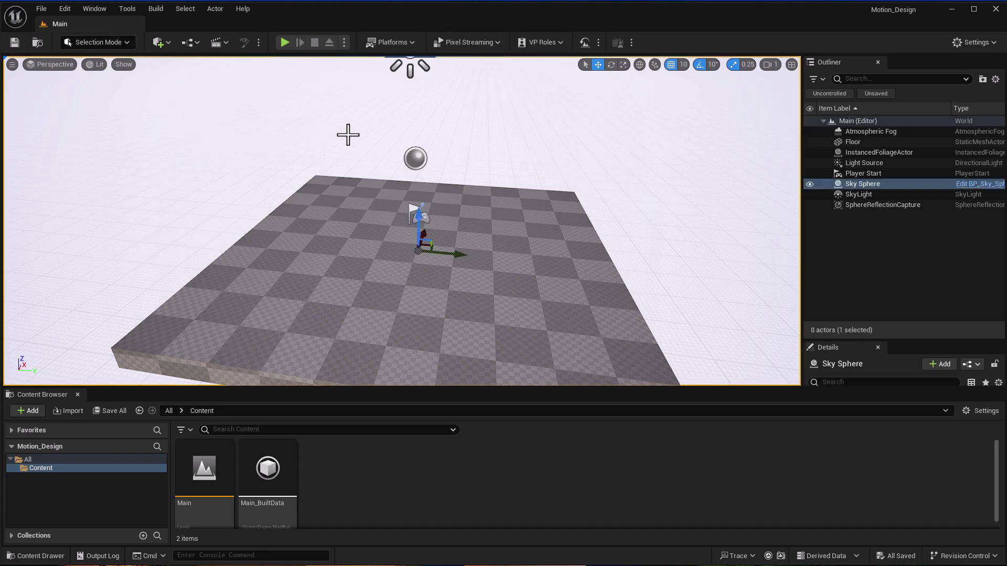
Enable the experimental Motion Design plugin, found by searching "motion de", and restart the editor.
click(332, 134)
click(65, 9)
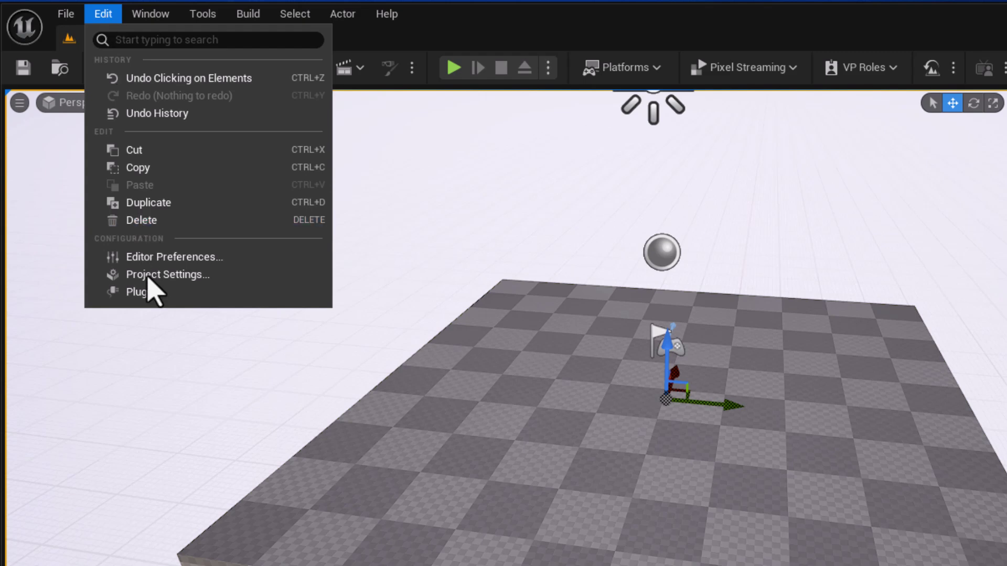
click(150, 293)
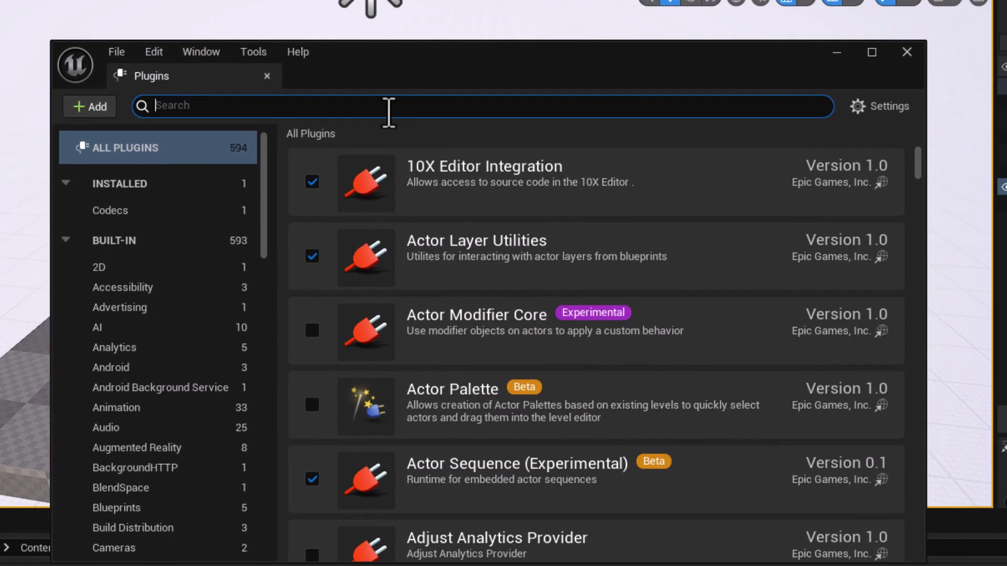
text(de)
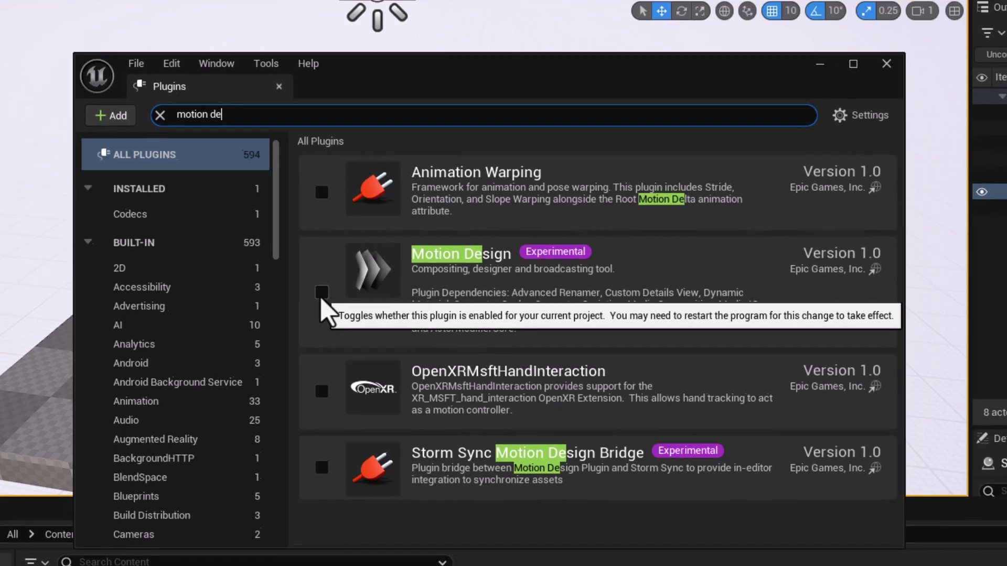
click(312, 294)
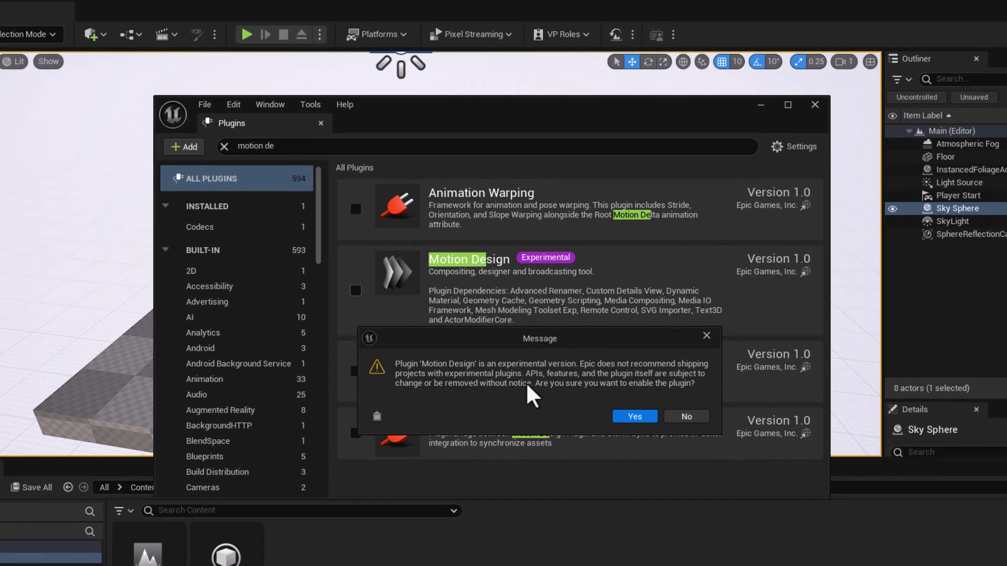
click(634, 416)
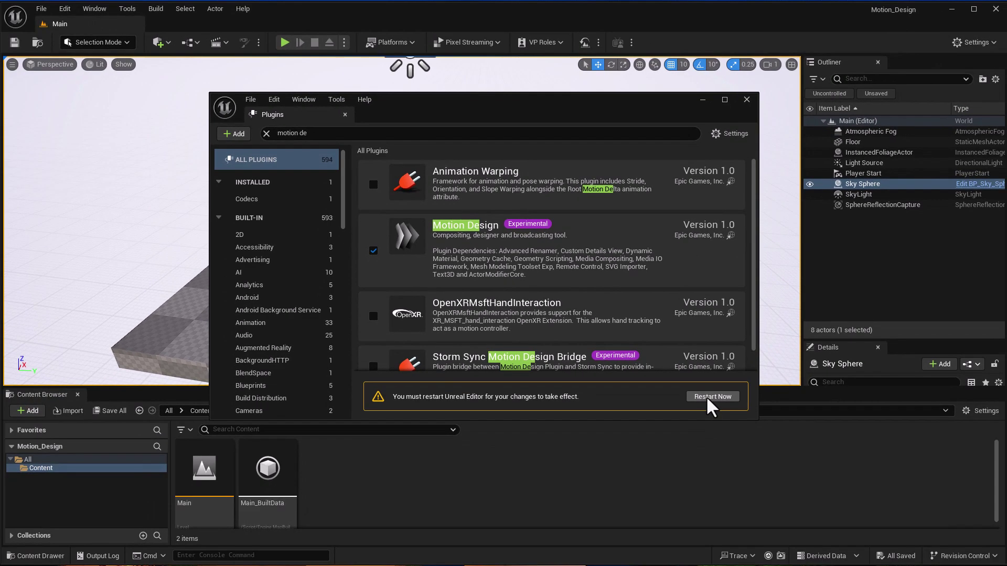
click(773, 470)
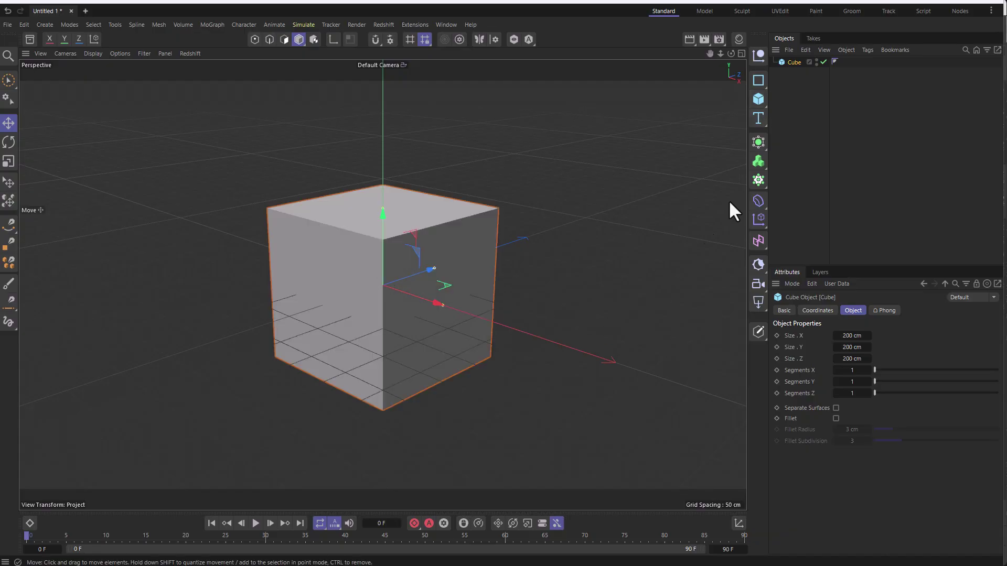
In Cinema 4D, clone the cube in a grid spaced about 365 by 280 cm and move the Plain effector's linear field.
click(758, 180)
drag(512, 329, 672, 392)
drag(252, 329, 187, 354)
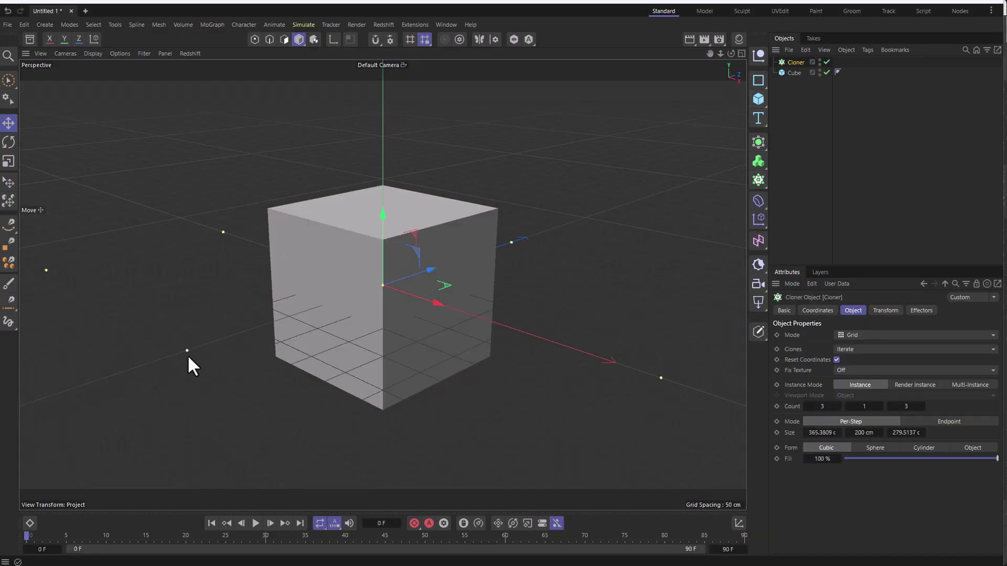
drag(810, 59, 810, 62)
scroll(394, 326, down, 5)
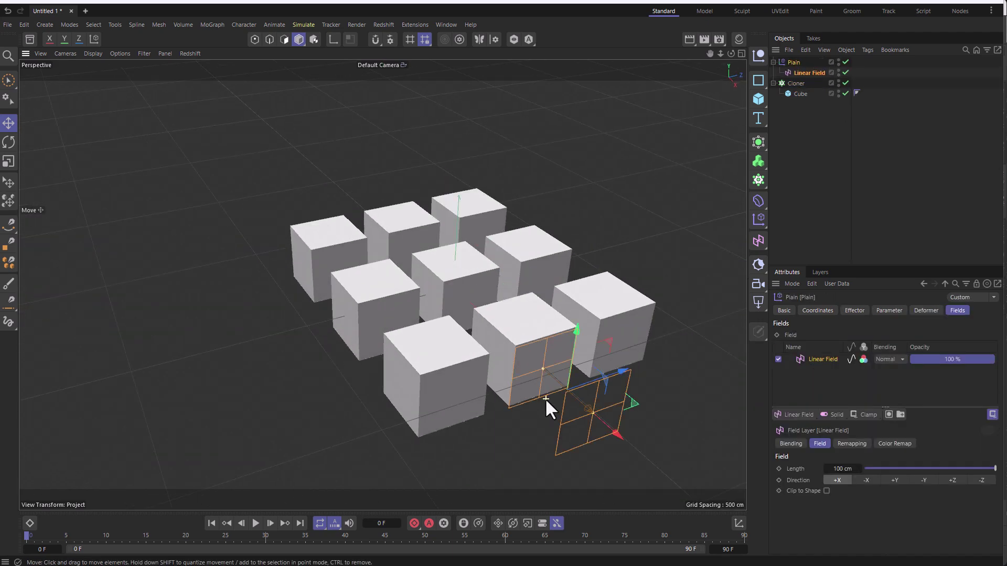
mouse_move(618, 432)
mouse_down()
mouse_move(676, 479)
mouse_move(458, 273)
mouse_move(554, 381)
mouse_move(528, 319)
mouse_move(573, 393)
mouse_move(591, 387)
mouse_move(658, 152)
mouse_up()
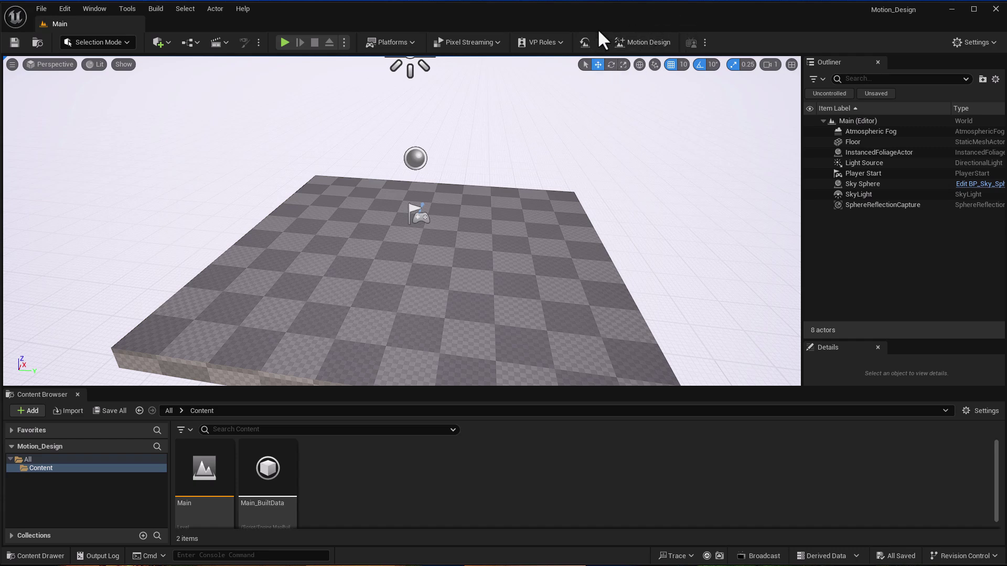
Activate the Motion Design interface for the Main level in Unreal Engine.
click(645, 43)
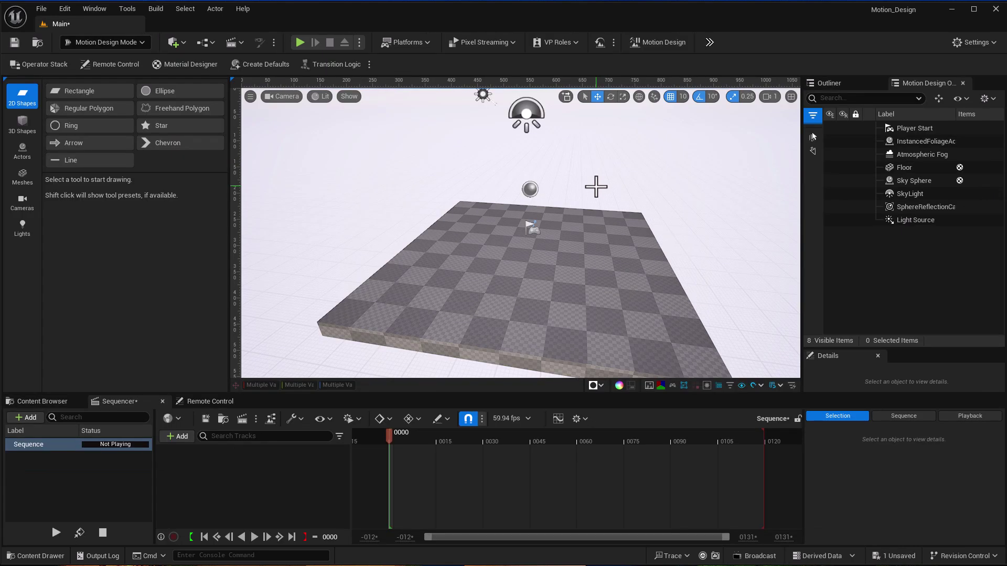
drag(408, 220, 365, 214)
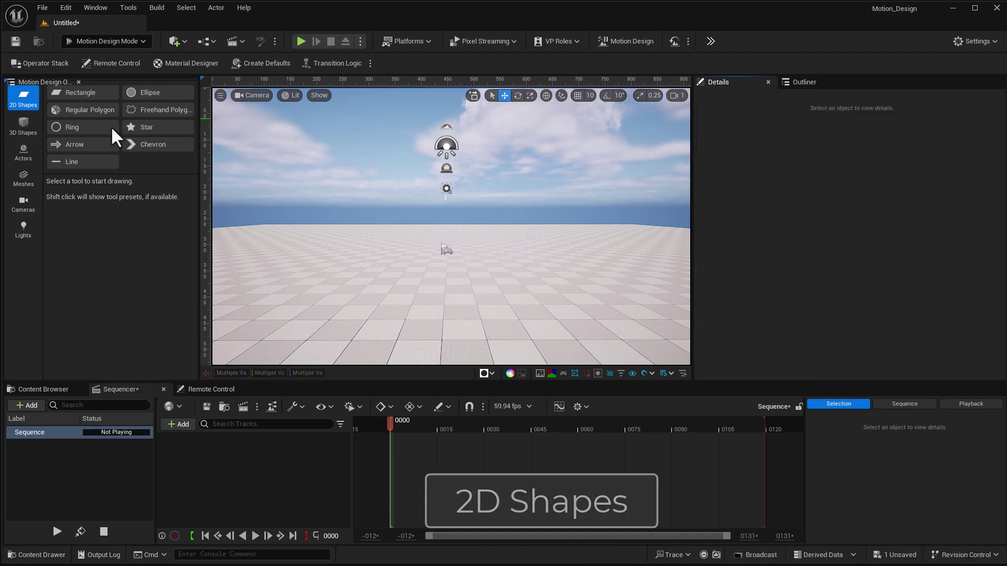
Draw a star about 303 by 308 units, raise it above the floor and set it to 15 points.
click(147, 127)
mouse_move(407, 229)
mouse_down()
mouse_move(580, 355)
mouse_move(553, 376)
mouse_up()
drag(478, 278, 474, 230)
drag(844, 326, 860, 326)
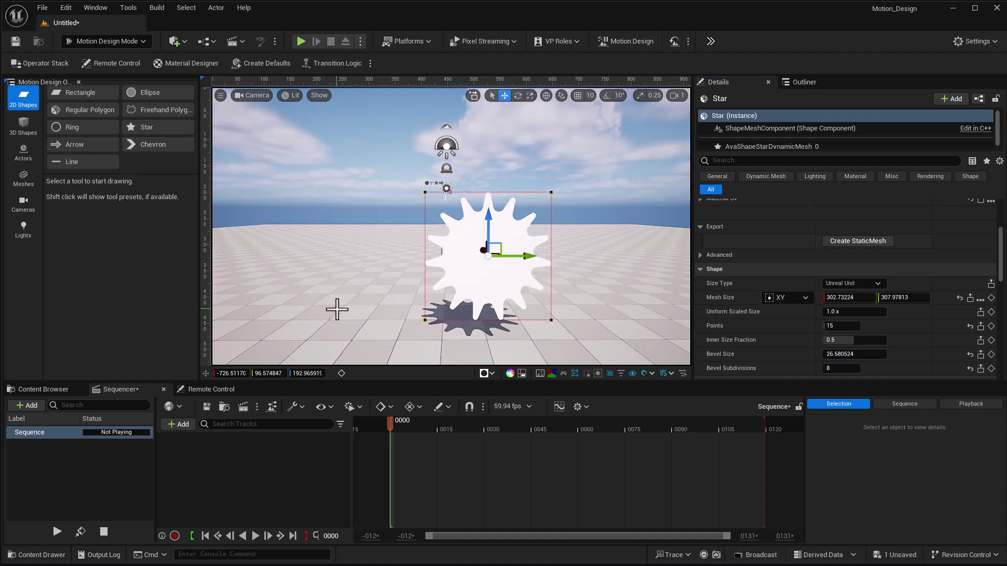
Draw a chevron about 269 by 229 units beside the star and duplicate it to form a pair.
click(153, 144)
drag(276, 206, 398, 351)
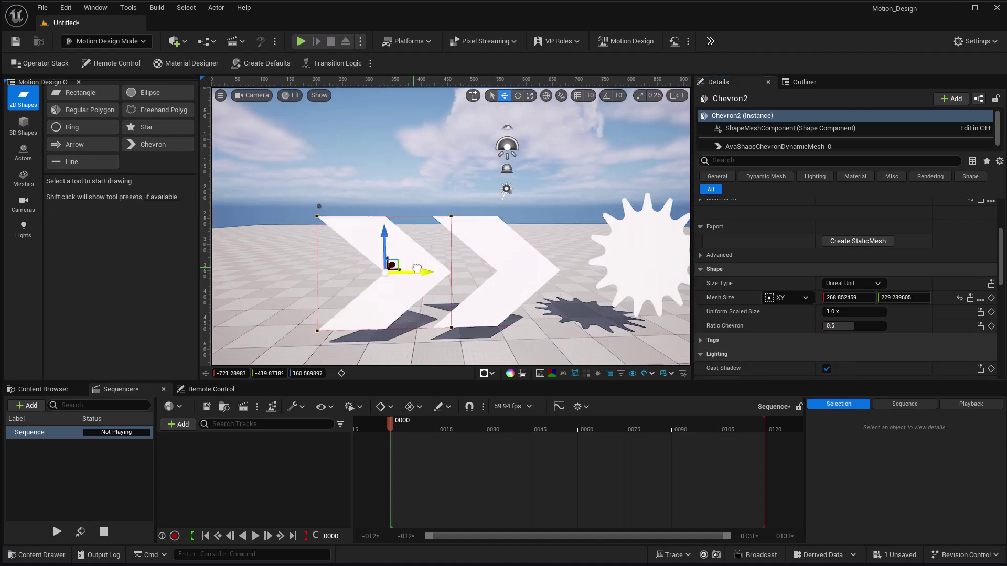
ctrl+click(393, 272)
right_drag(393, 272, 449, 234)
drag(450, 234, 398, 283)
Duplicate both chevrons sideways past the star and rotate the copies.
click(362, 247)
ctrl+click(300, 250)
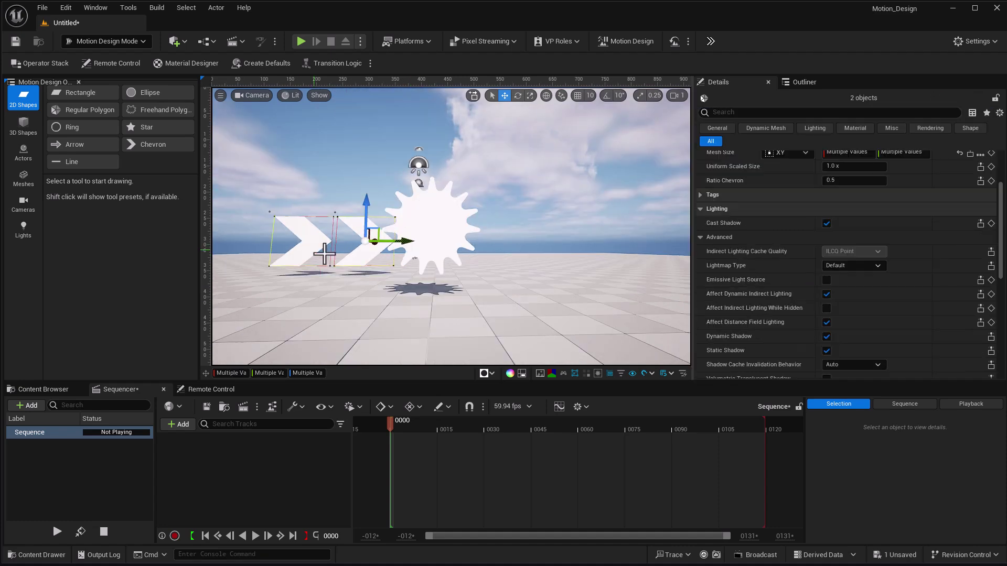
alt+drag(406, 241, 742, 364)
key(e)
drag(608, 241, 539, 283)
Select the star and shift it sideways in the scene.
click(446, 236)
right_drag(510, 271, 498, 271)
key(r)
key(w)
drag(480, 229, 511, 232)
mouse_move(570, 228)
right_down()
mouse_move(579, 229)
mouse_move(556, 230)
right_up()
middle_drag(555, 282, 557, 286)
right_drag(556, 287, 542, 286)
mouse_move(469, 288)
mouse_down()
mouse_move(493, 289)
mouse_move(454, 286)
mouse_up()
Adjust the selected shape's detail settings and check its form in the scene.
click(853, 215)
drag(905, 307, 867, 278)
mouse_move(492, 295)
mouse_down()
mouse_move(474, 295)
mouse_move(492, 294)
mouse_up()
drag(996, 266, 995, 353)
drag(456, 264, 509, 278)
drag(913, 293, 946, 300)
drag(991, 263, 989, 240)
drag(944, 311, 963, 317)
drag(994, 272, 995, 327)
right_drag(473, 309, 470, 308)
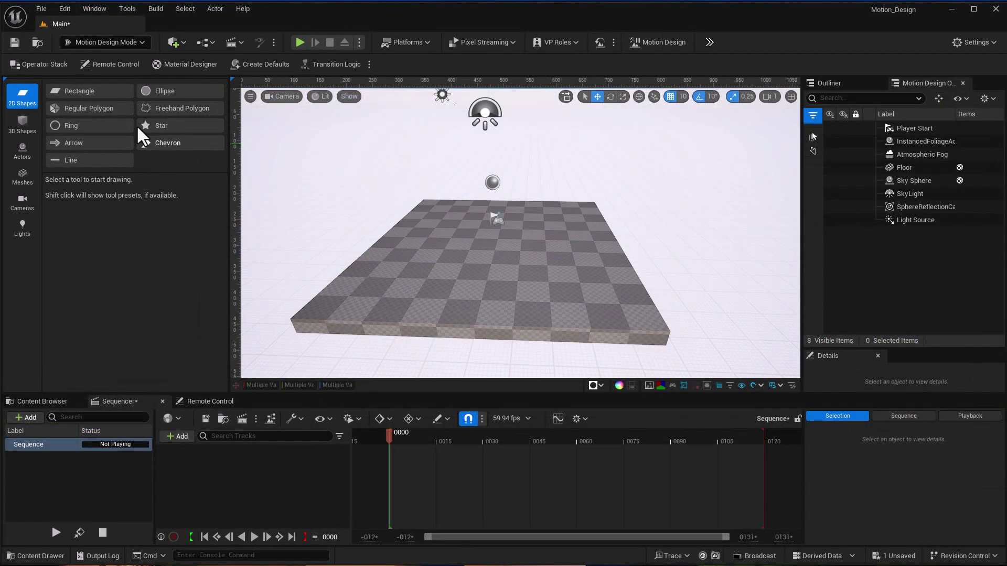
Examine the 3D shape, actor, mesh, camera and light creation tools available in Motion Design mode.
click(22, 130)
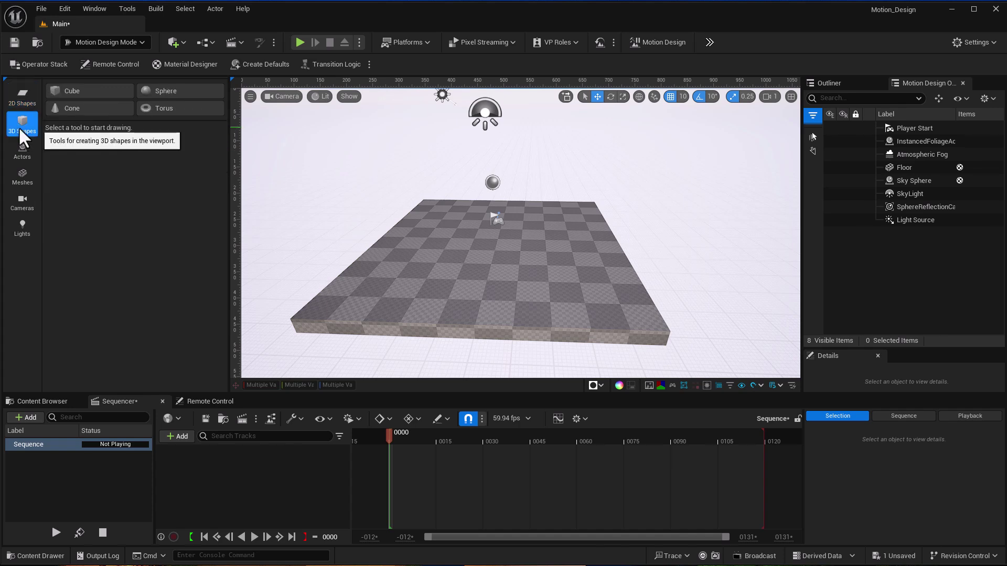
click(21, 153)
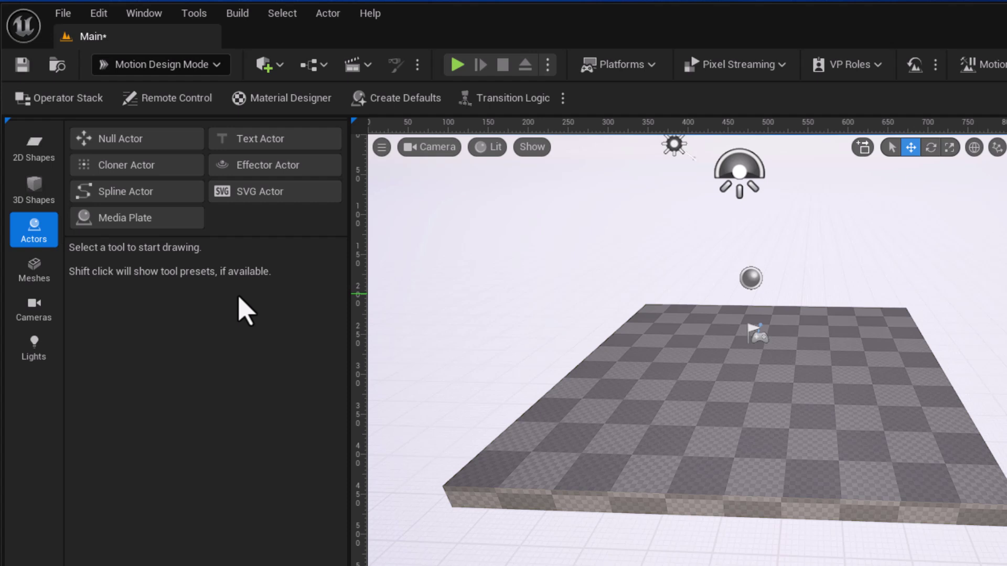
click(34, 270)
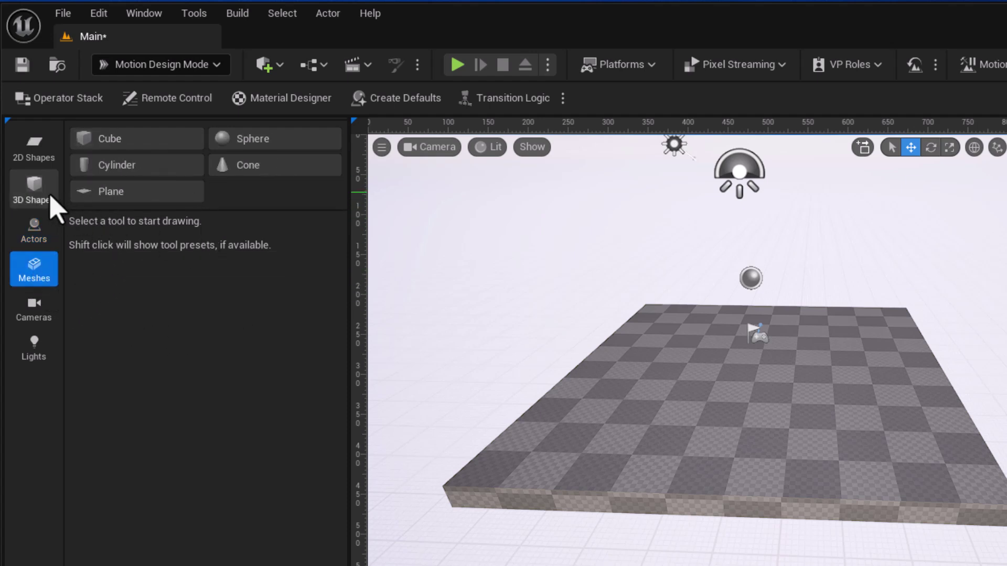
click(40, 314)
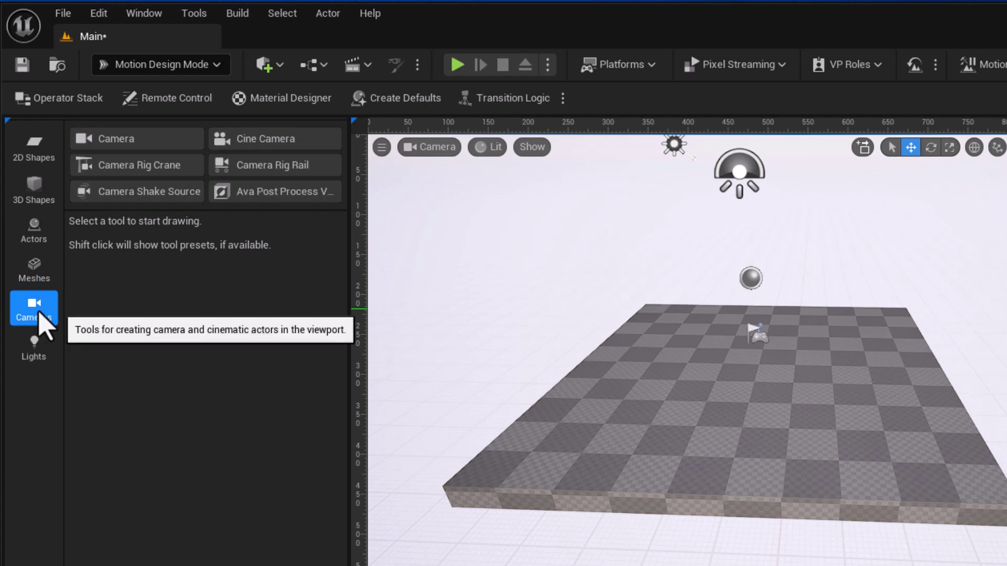
click(30, 342)
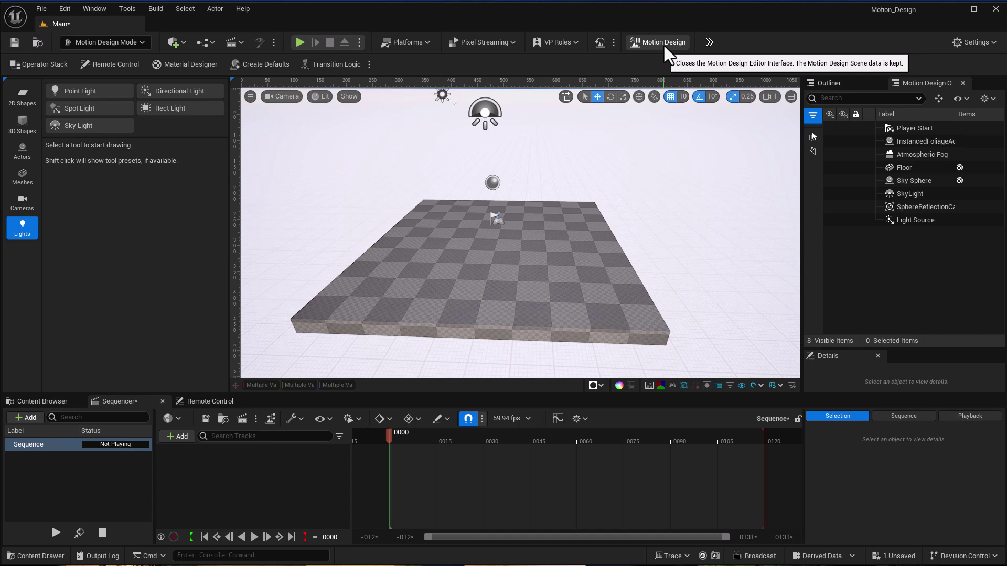
Deactivate the Motion Design interface, keeping the scene data, and activate it again.
click(662, 43)
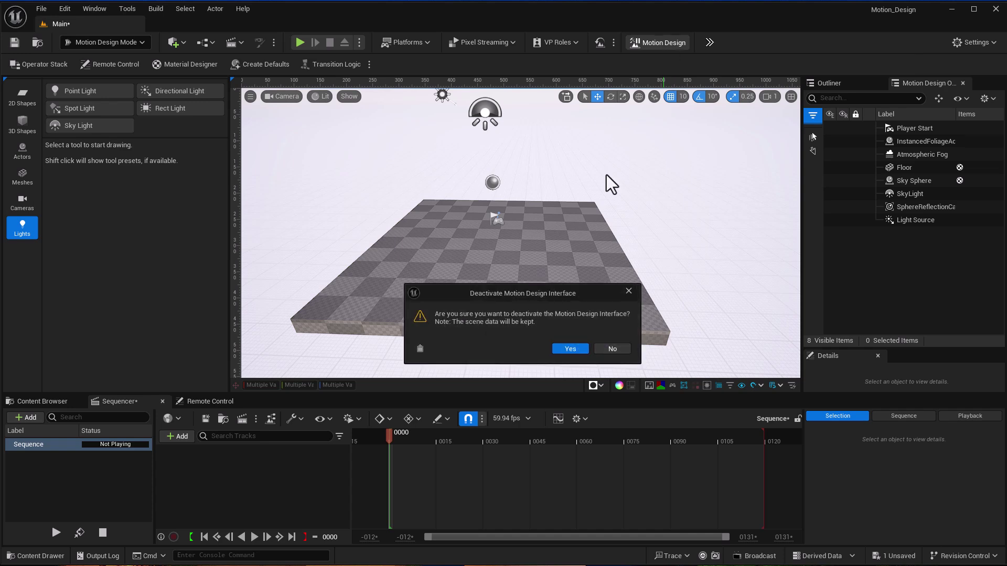
click(569, 349)
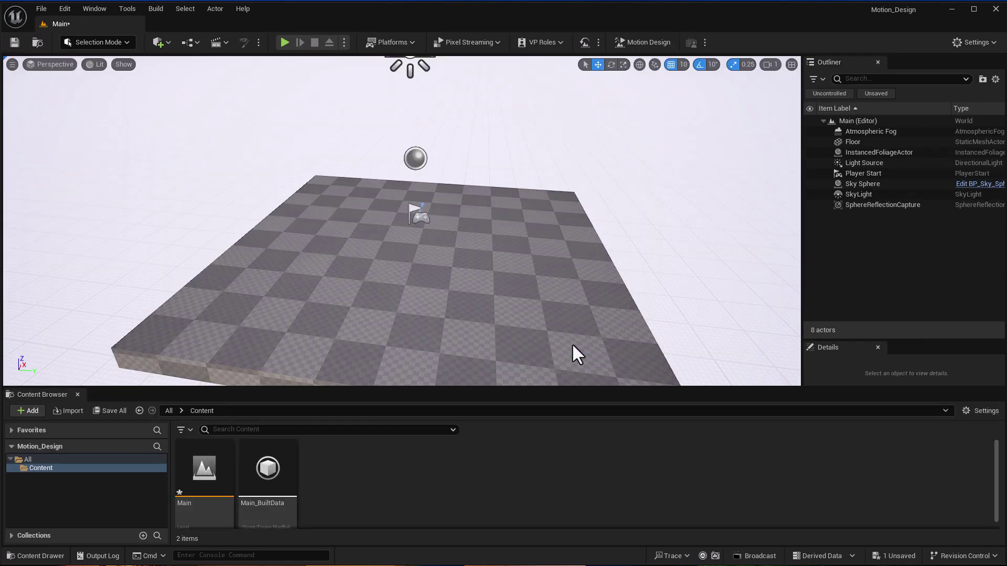
click(646, 41)
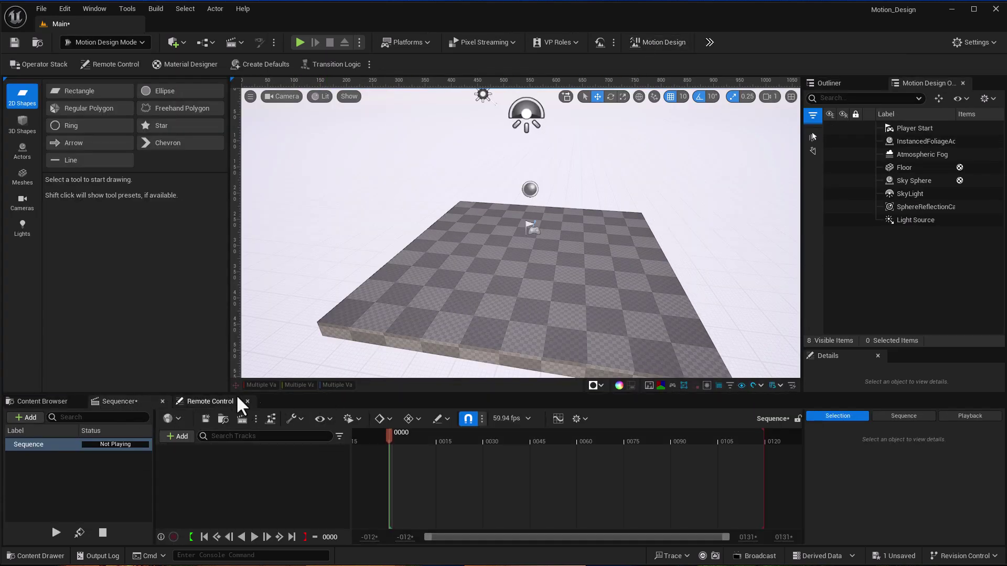
Enlarge the viewport and place a Cloner actor in the scene above the floor.
drag(283, 393, 288, 474)
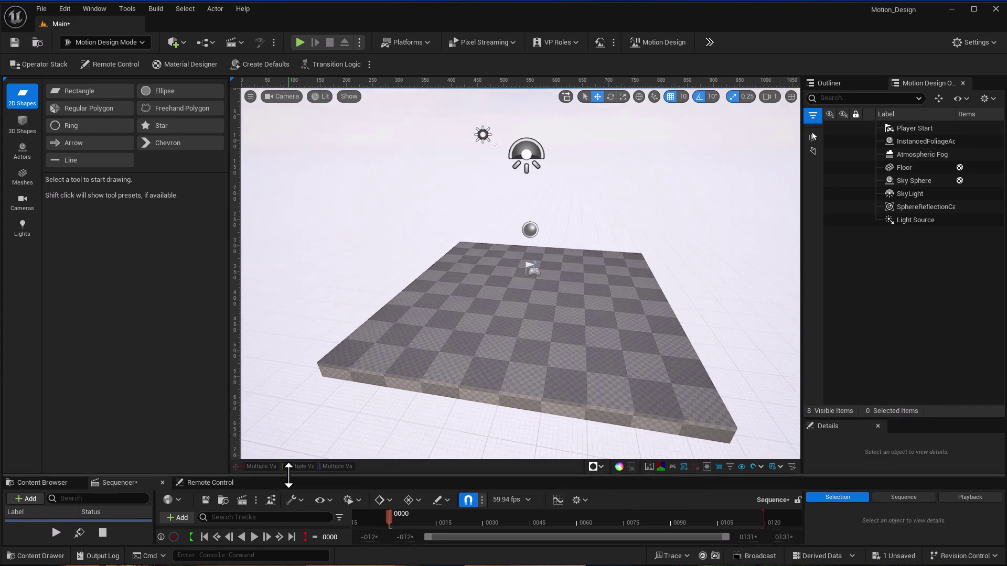
click(24, 148)
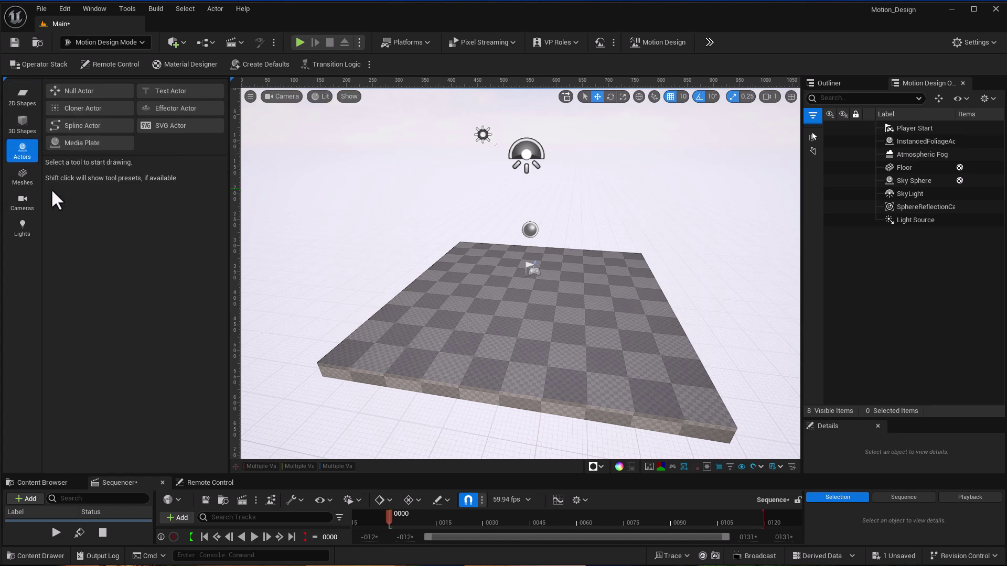
click(77, 106)
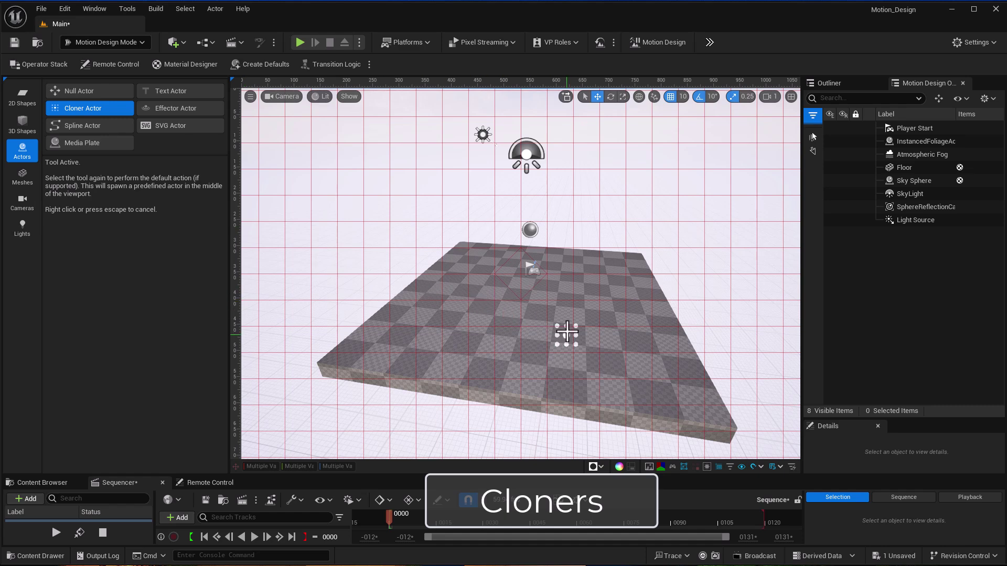
click(517, 297)
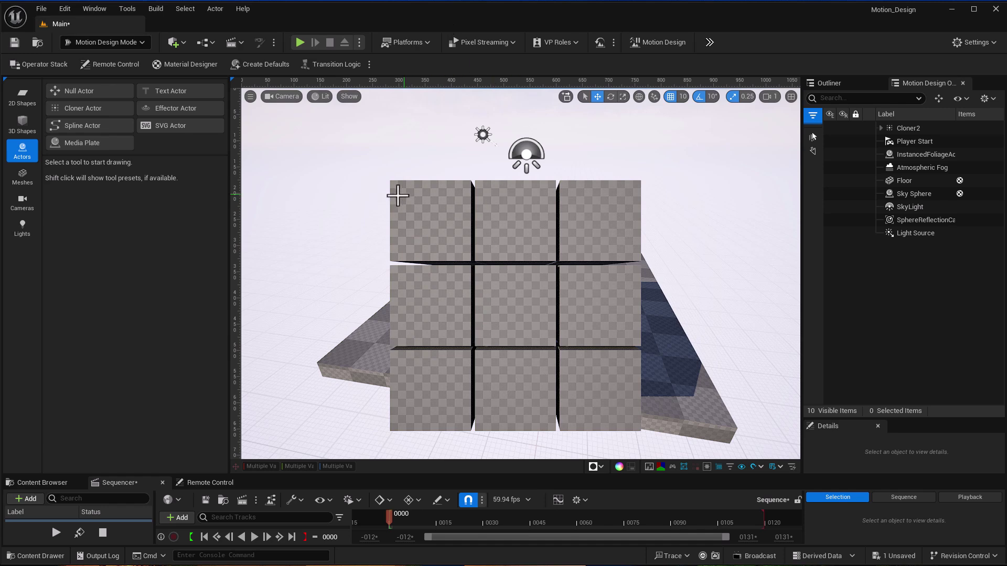
mouse_move(439, 352)
right_down()
mouse_move(632, 404)
mouse_move(447, 360)
right_up()
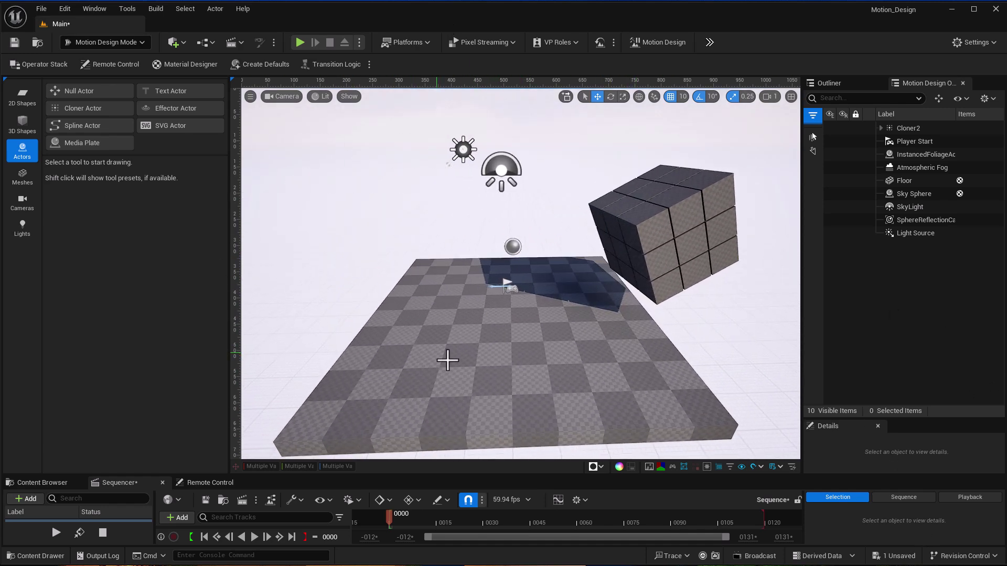
Select the cloner, enlarge the area for its details and show all of its property categories.
click(681, 240)
drag(875, 418, 875, 222)
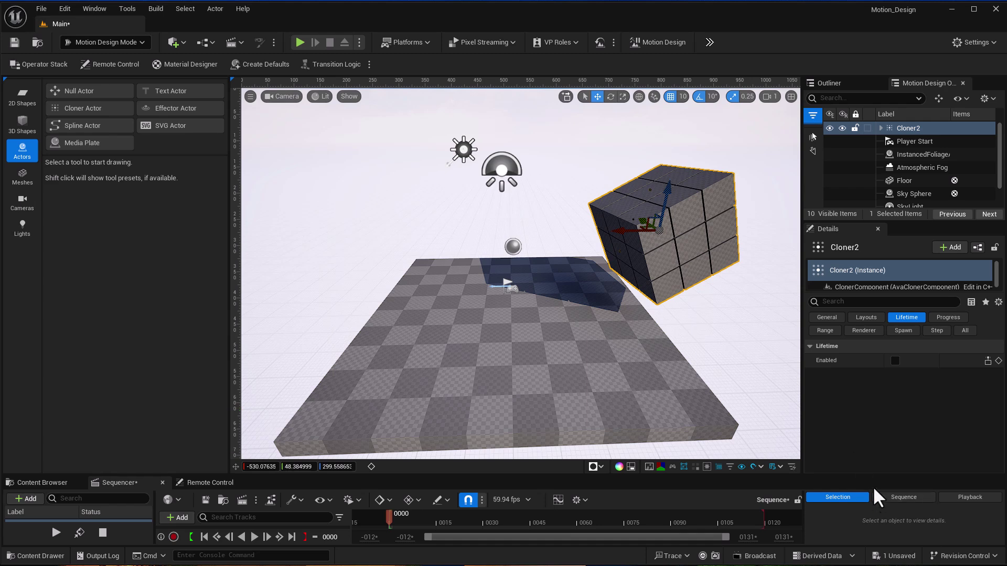
drag(802, 360, 693, 361)
drag(740, 474, 740, 415)
click(766, 129)
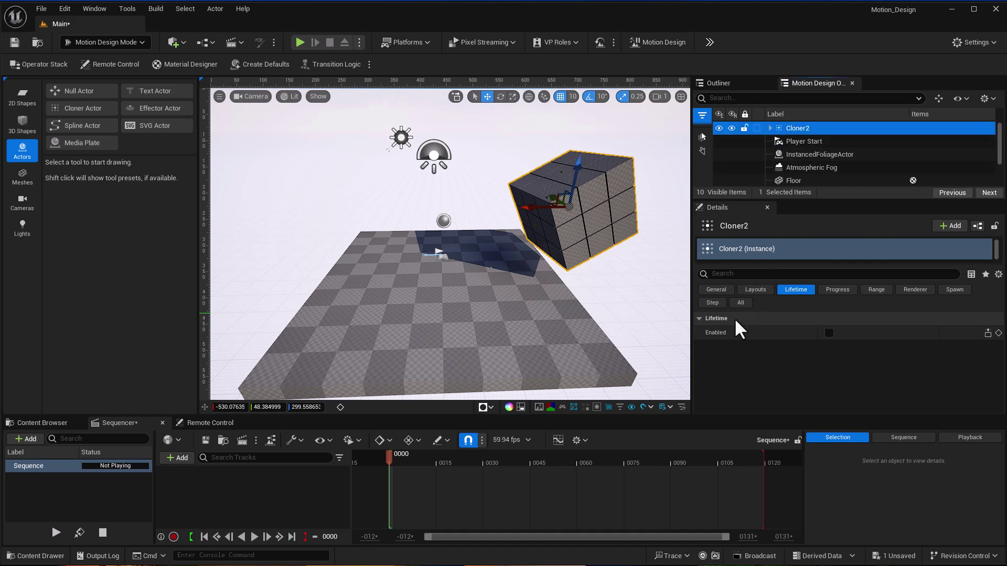
click(740, 303)
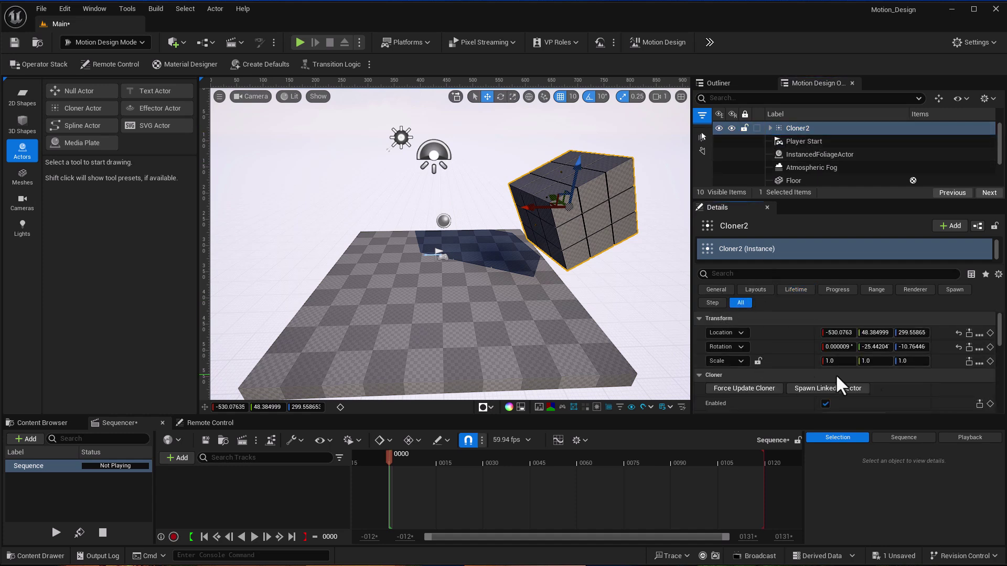
Reset the cloner's location and rotation to zero and raise it to 170 on the Z axis.
click(958, 332)
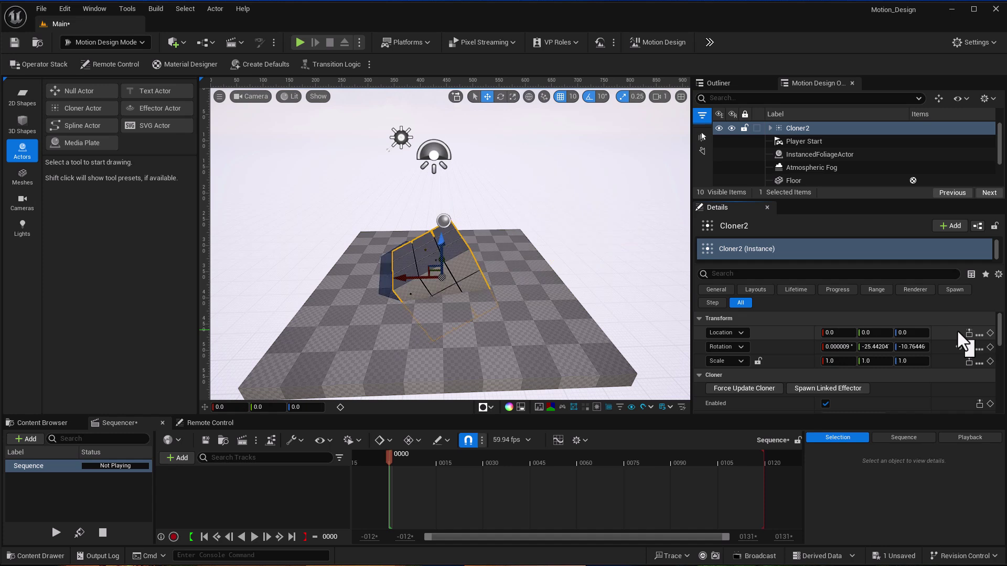
click(956, 345)
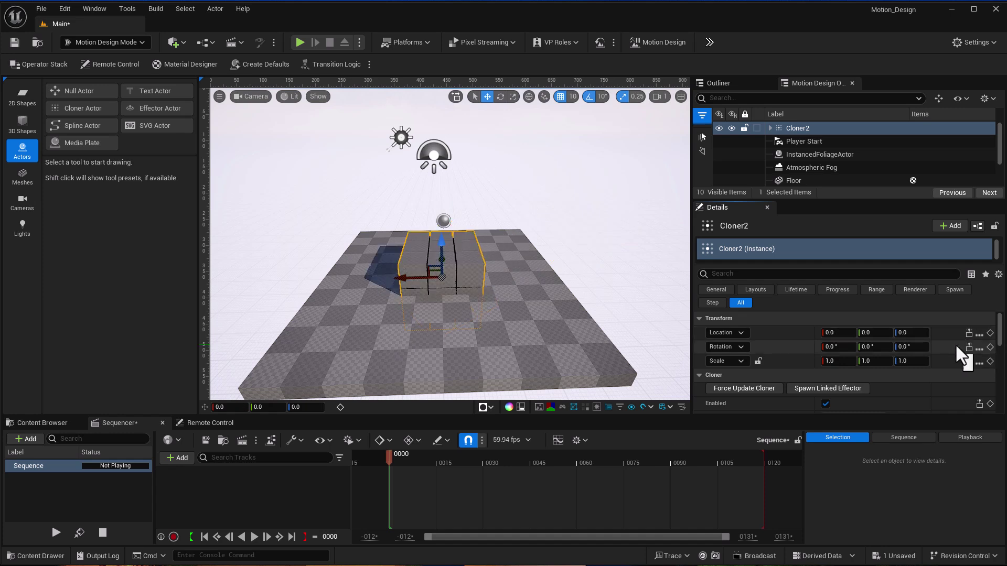
right_drag(499, 299, 526, 311)
drag(472, 240, 467, 173)
right_drag(489, 286, 506, 332)
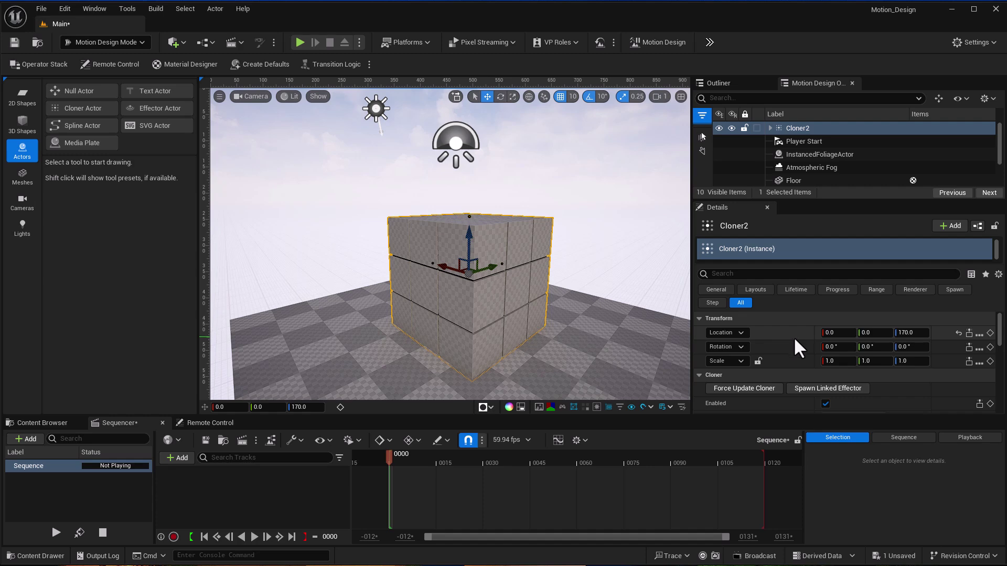
Give the cloner's details more vertical room and bring its Layout settings into view.
scroll(794, 336, down, 2)
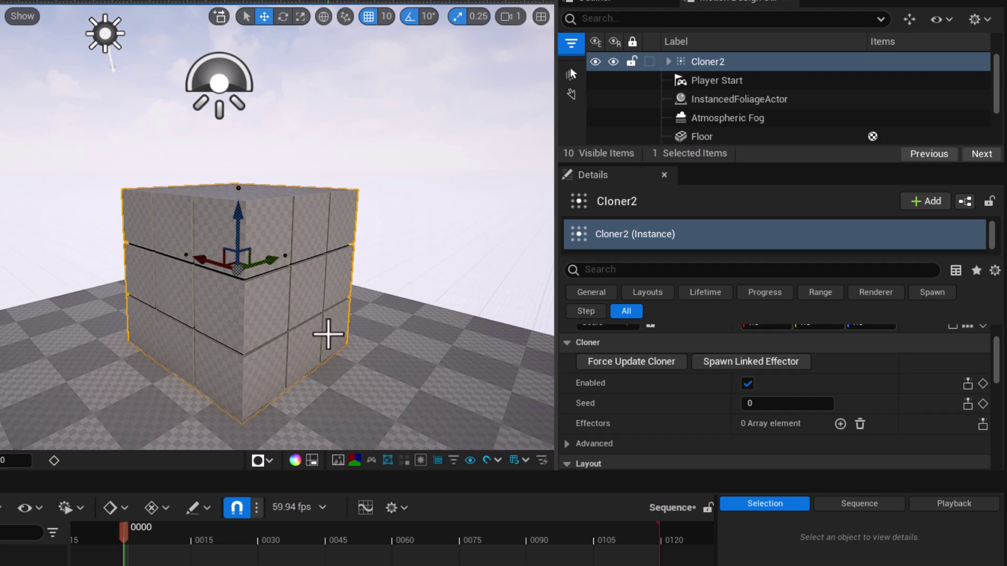
drag(290, 266, 290, 367)
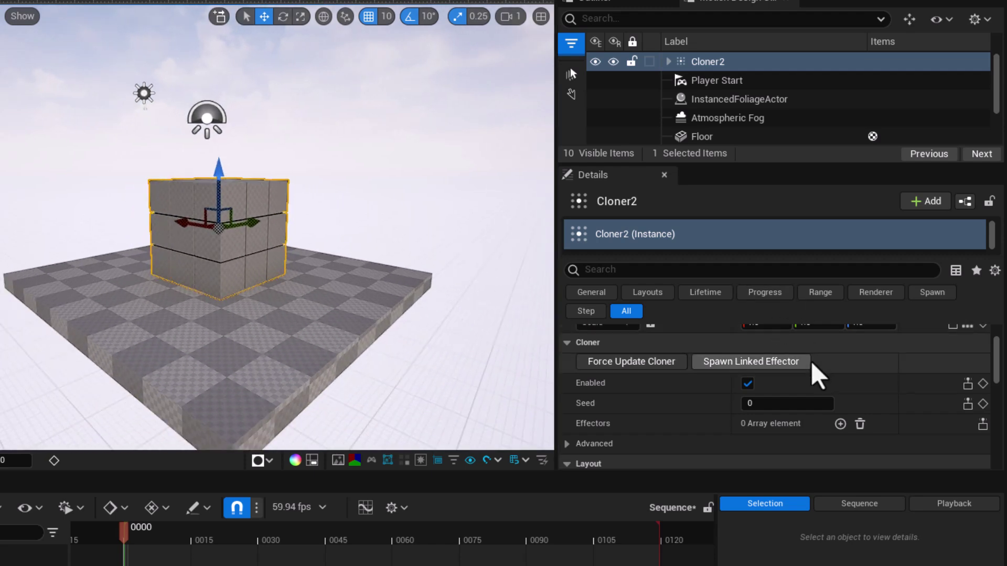
scroll(815, 368, down, 2)
drag(777, 164, 760, 7)
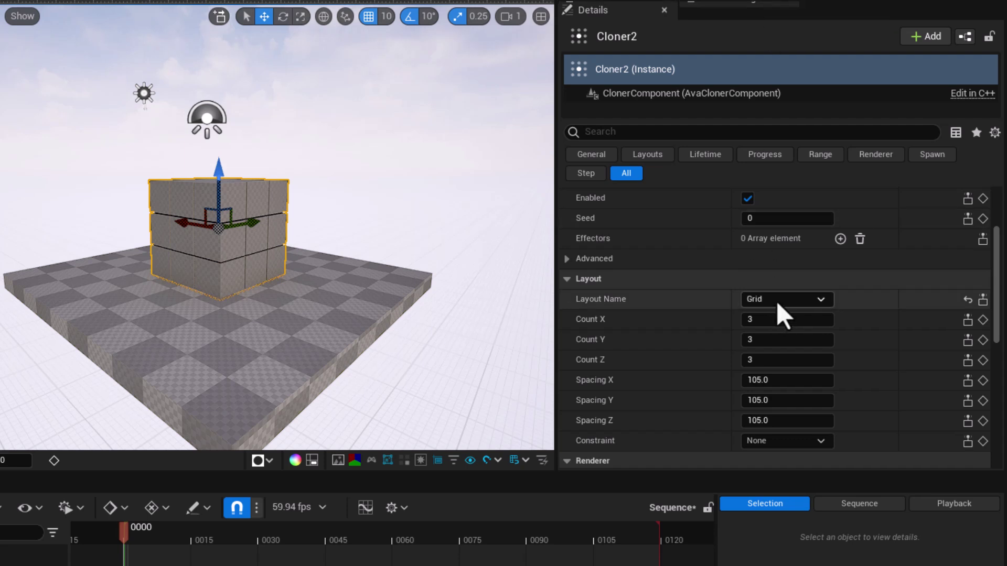
Try the Line, Circle and Cylinder layouts on the cloner.
click(782, 303)
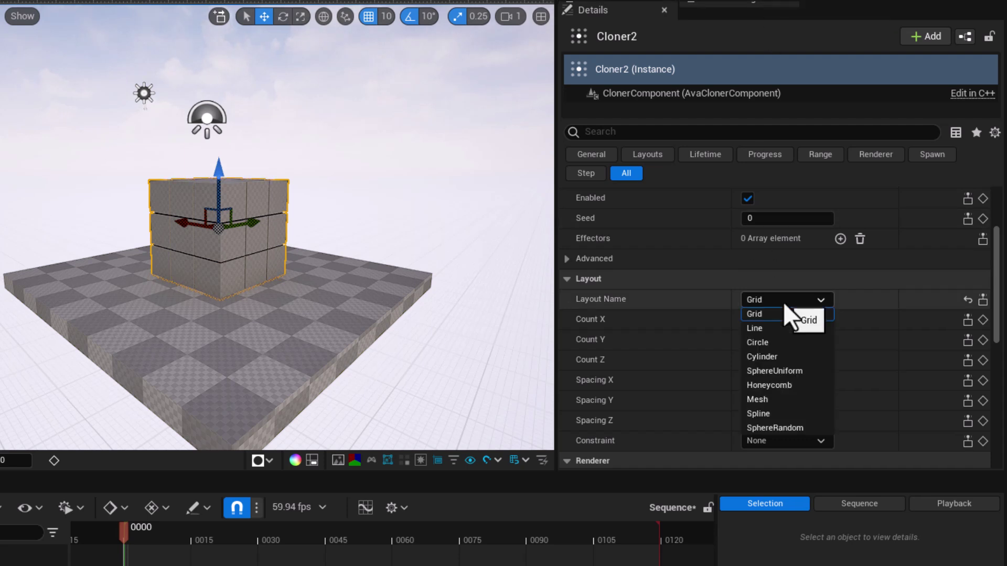
click(782, 329)
click(789, 299)
click(789, 340)
click(791, 299)
click(790, 353)
Try the Honeycomb, SphereUniform and Mesh layouts on the cloner.
click(791, 300)
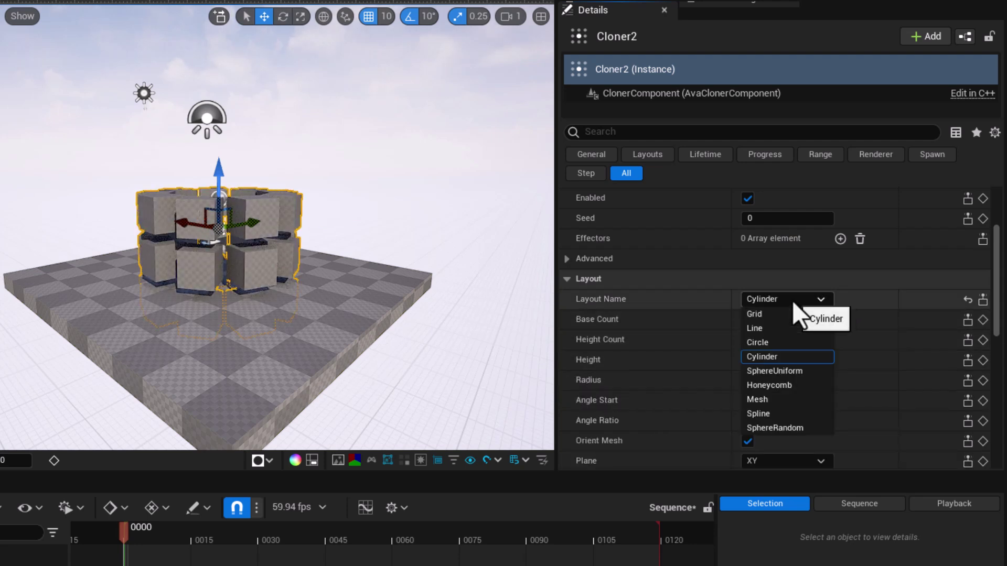
click(790, 381)
click(794, 300)
click(797, 372)
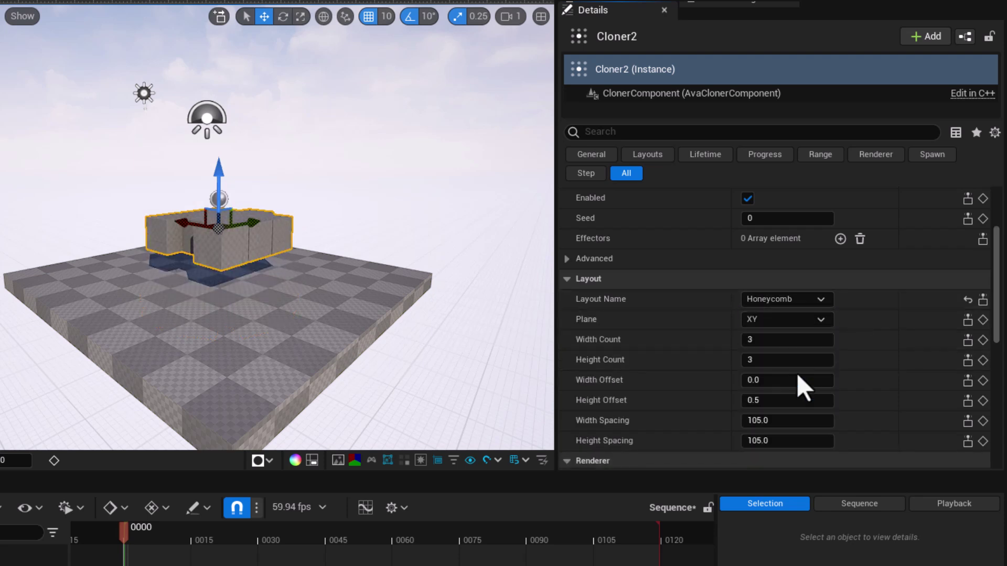
click(806, 304)
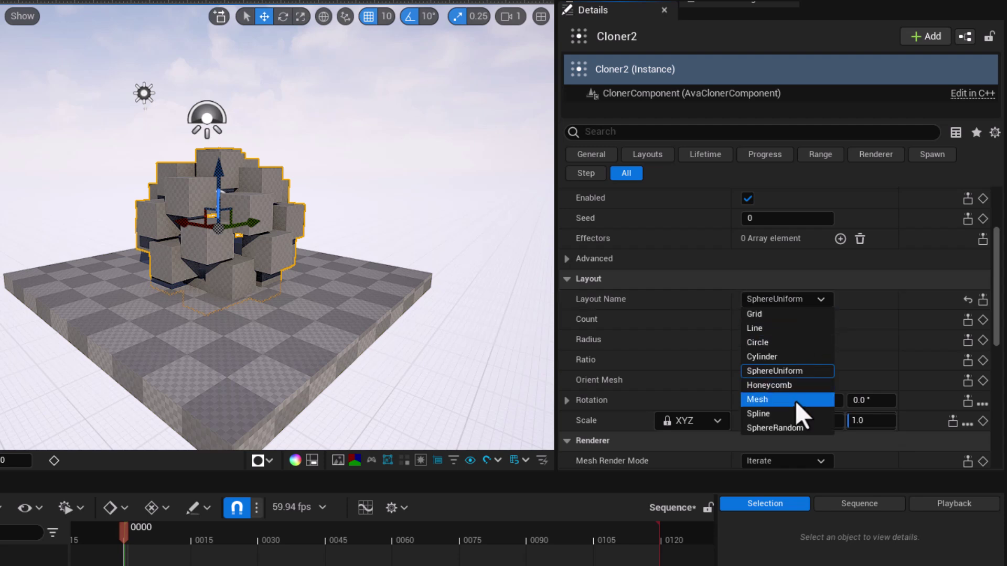
click(795, 402)
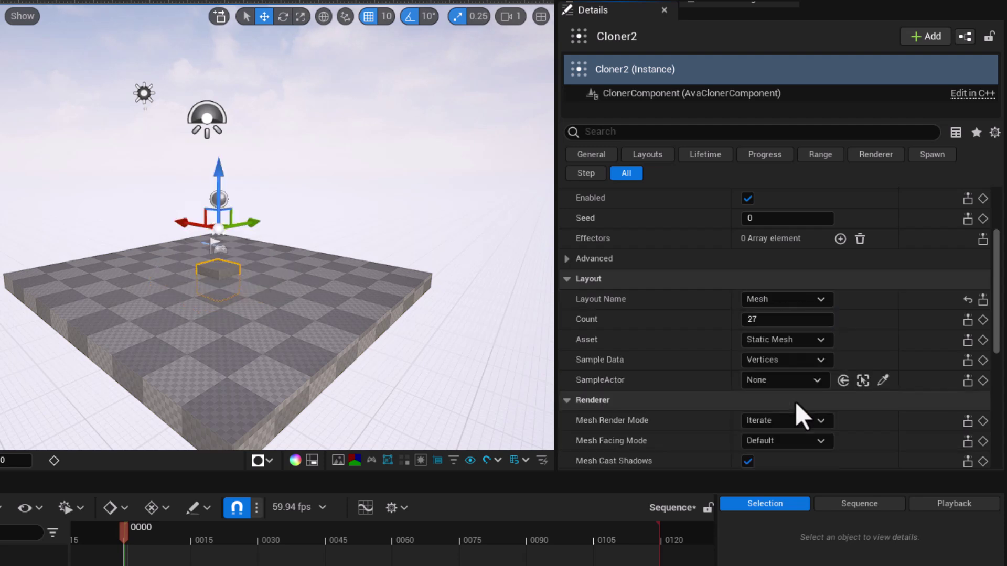
Try the Spline layout on the cloner and set its layout back to Grid.
click(816, 302)
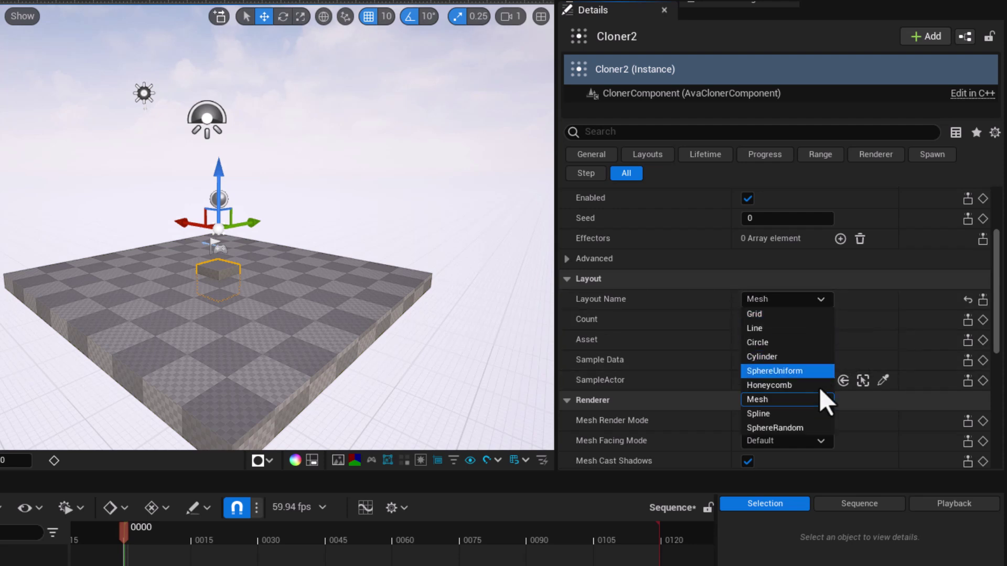
click(811, 414)
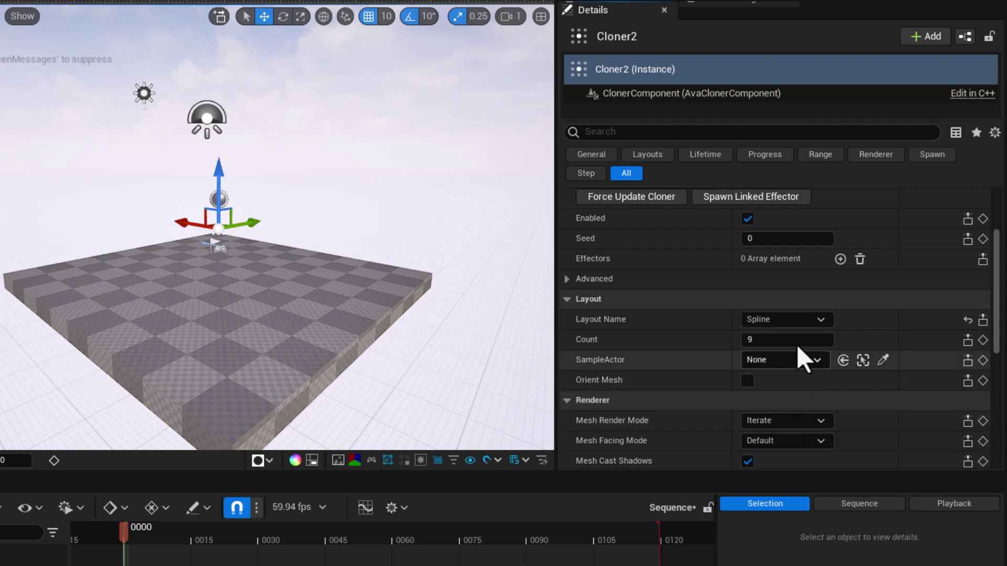
click(797, 322)
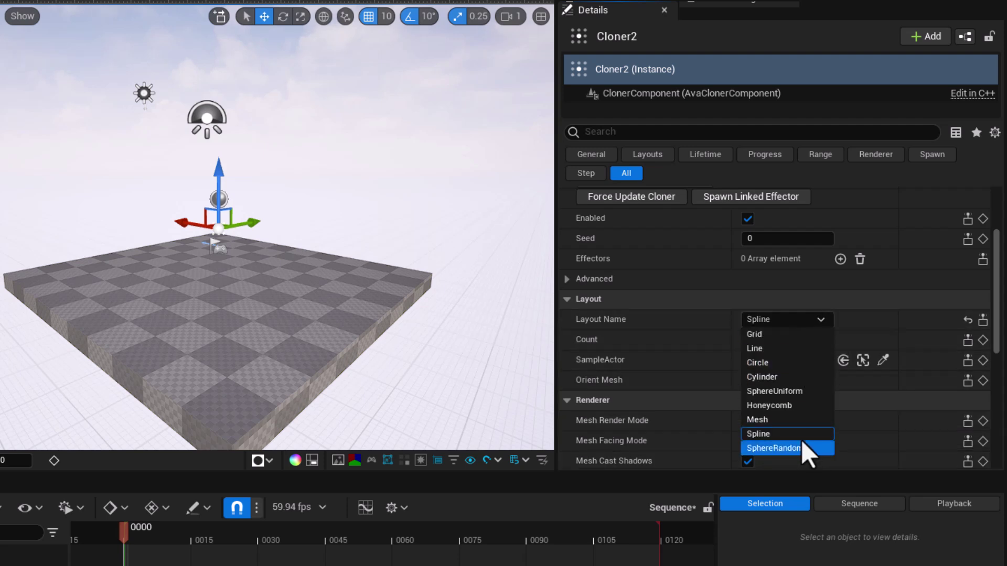
click(780, 335)
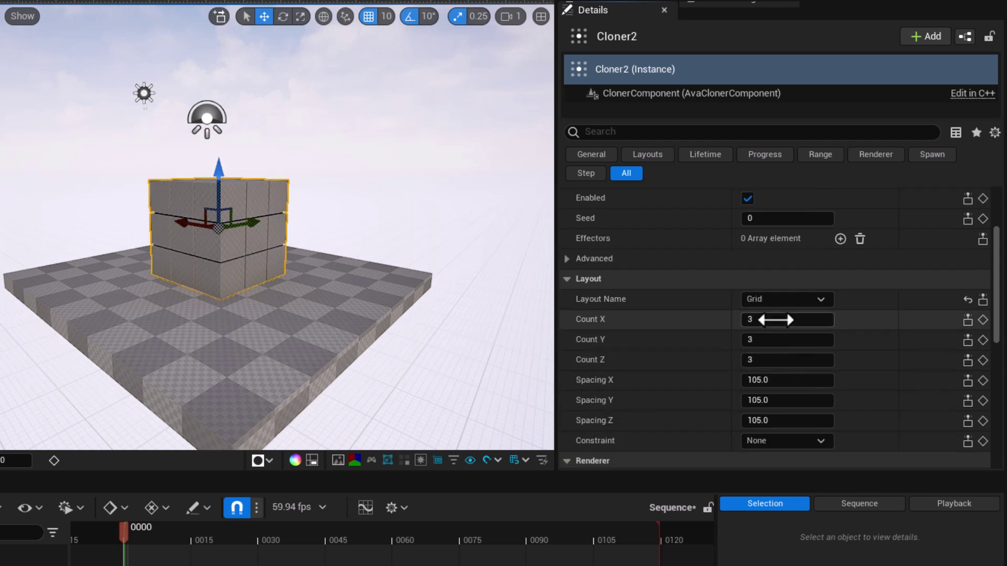
Set the cloner's grid counts to 10 in X, 10 in Y and 1 in Z.
click(779, 321)
text(10)
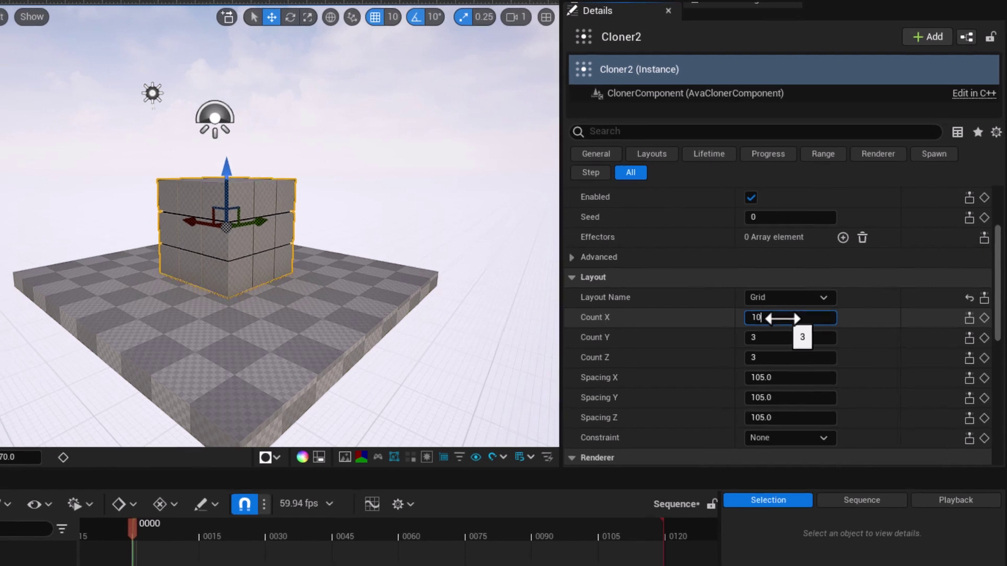
key(Tab)
text(10)
key(Return)
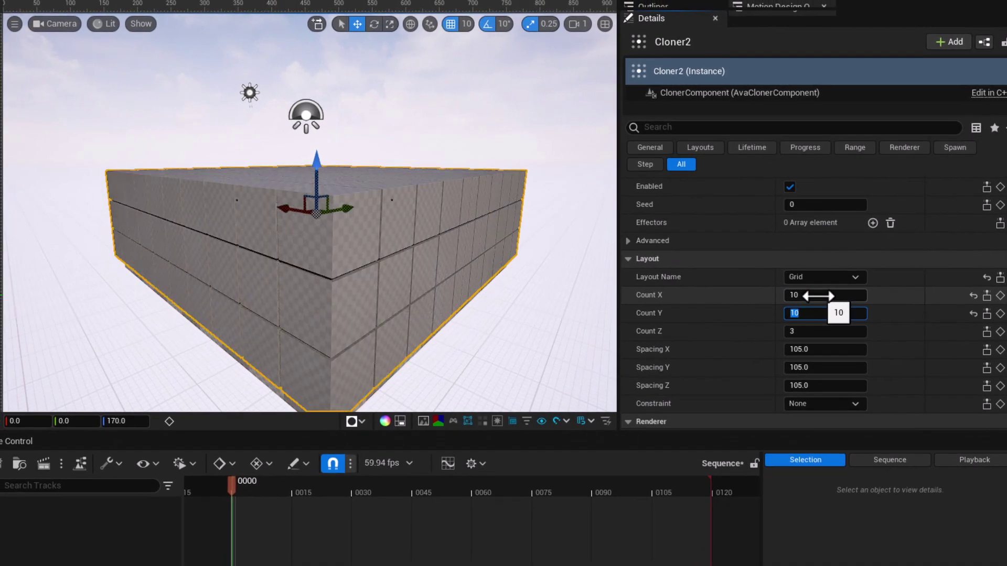
key(Tab)
text(1)
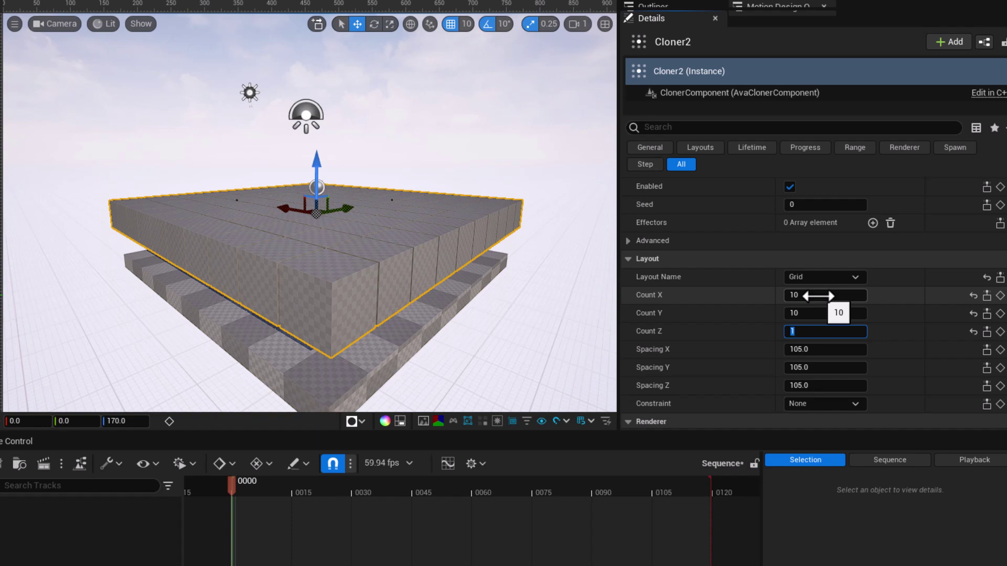
Try widening the grid spacing to about 136 in X and 138 in Y, and reset both spacings to their defaults.
drag(798, 350, 820, 374)
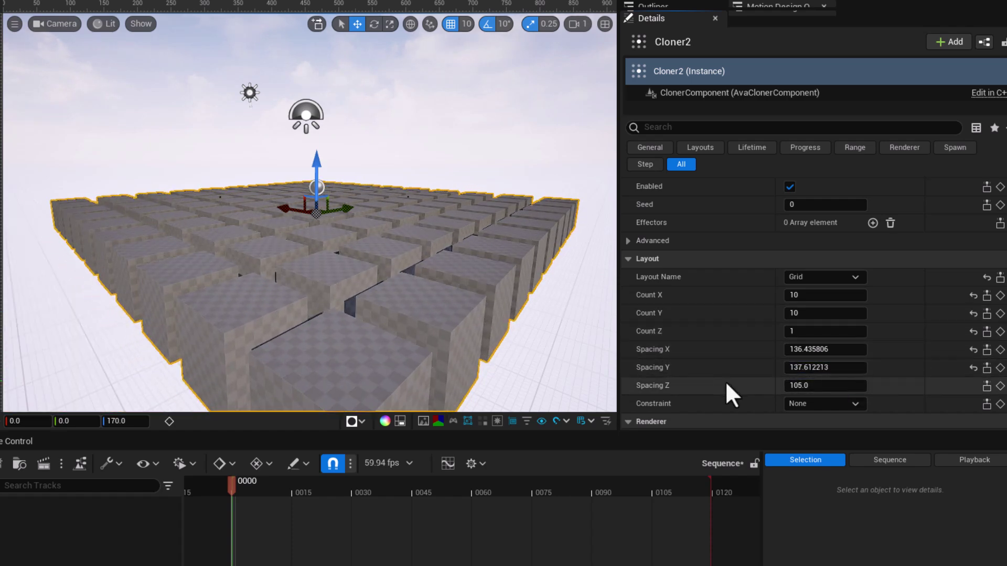
scroll(912, 322, down, 3)
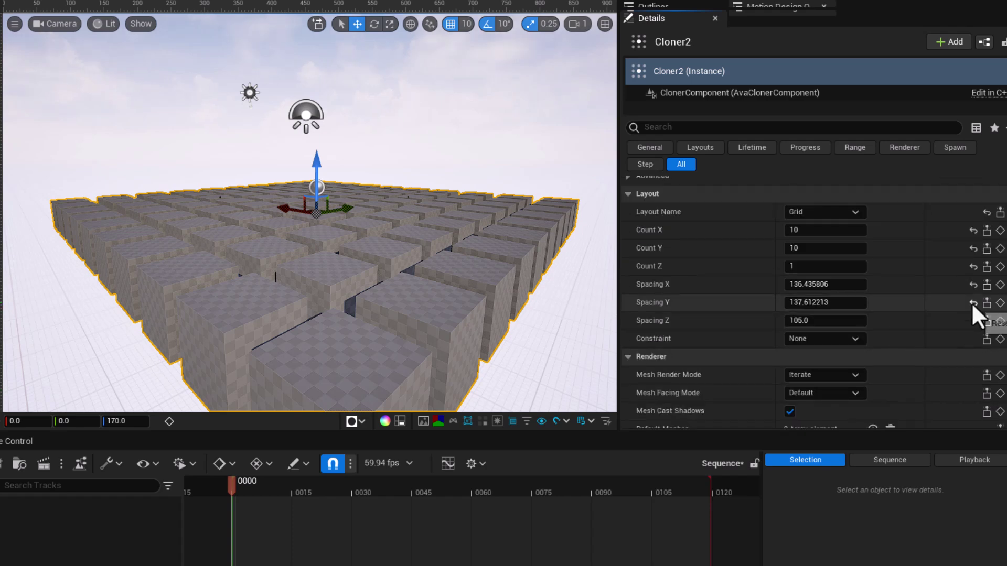
click(973, 304)
click(973, 284)
Look through the cloner's remaining settings and spawn an effector linked to the cloner.
right_drag(405, 247, 368, 231)
scroll(797, 335, down, 5)
scroll(745, 339, down, 5)
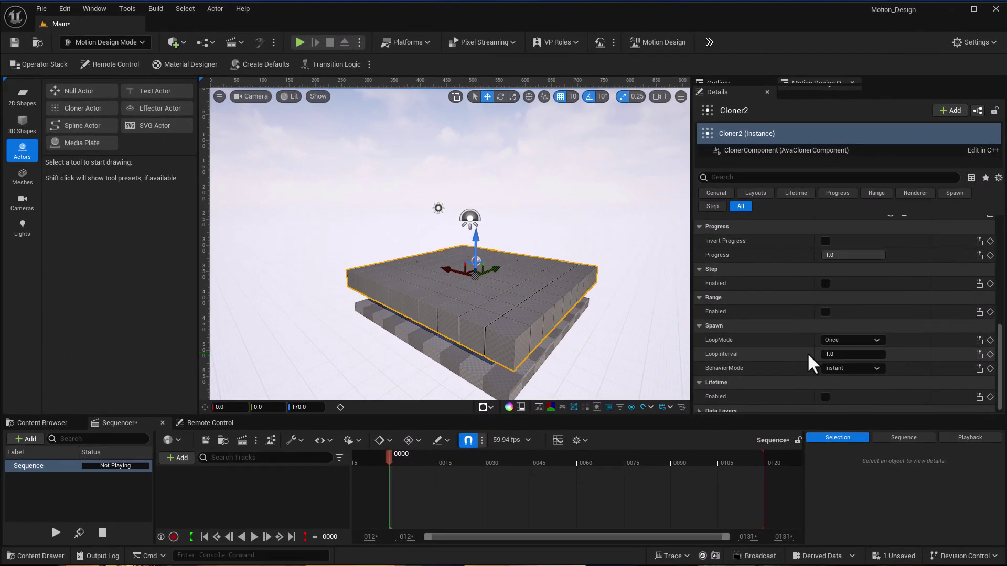
scroll(768, 353, down, 1)
scroll(807, 352, up, 10)
scroll(807, 350, up, 2)
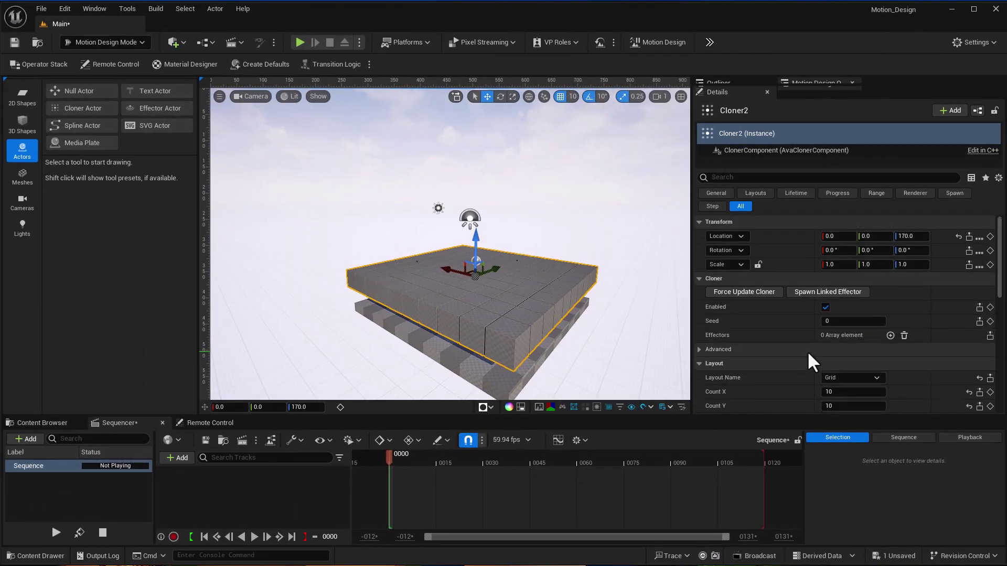
click(855, 290)
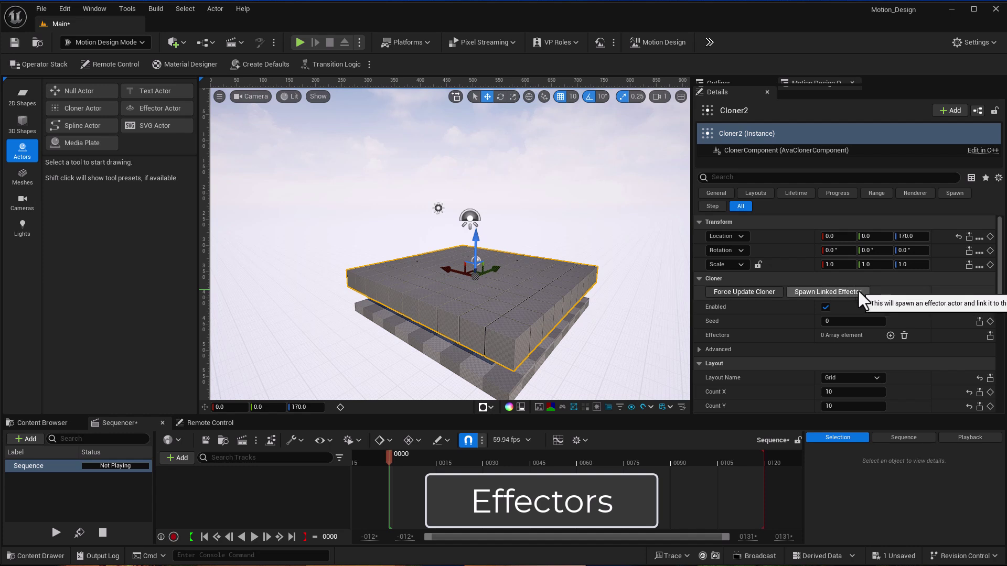
click(858, 290)
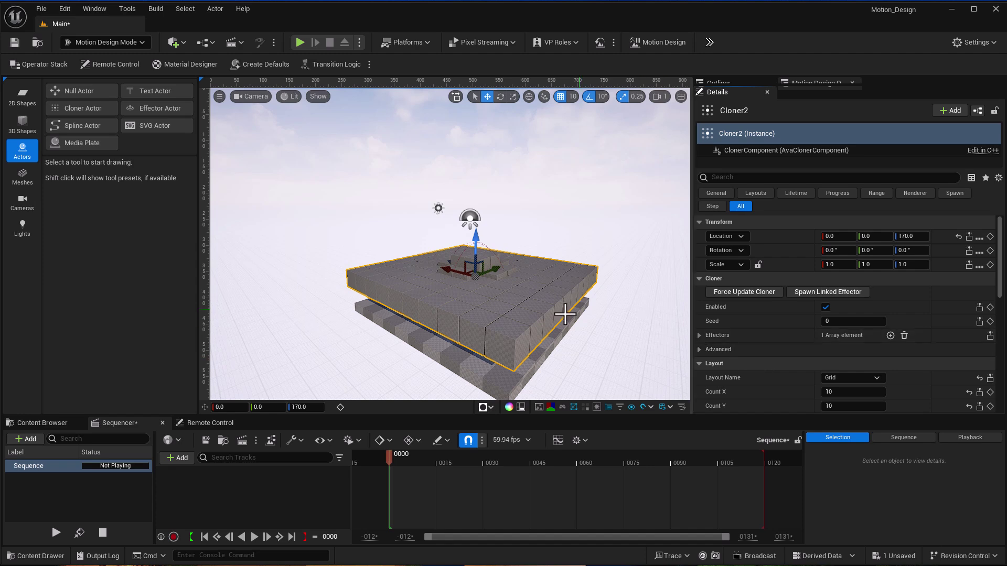
Move the cloner to about 80 along the Y axis, keeping its other coordinates.
scroll(490, 297, up, 5)
scroll(490, 297, down, 3)
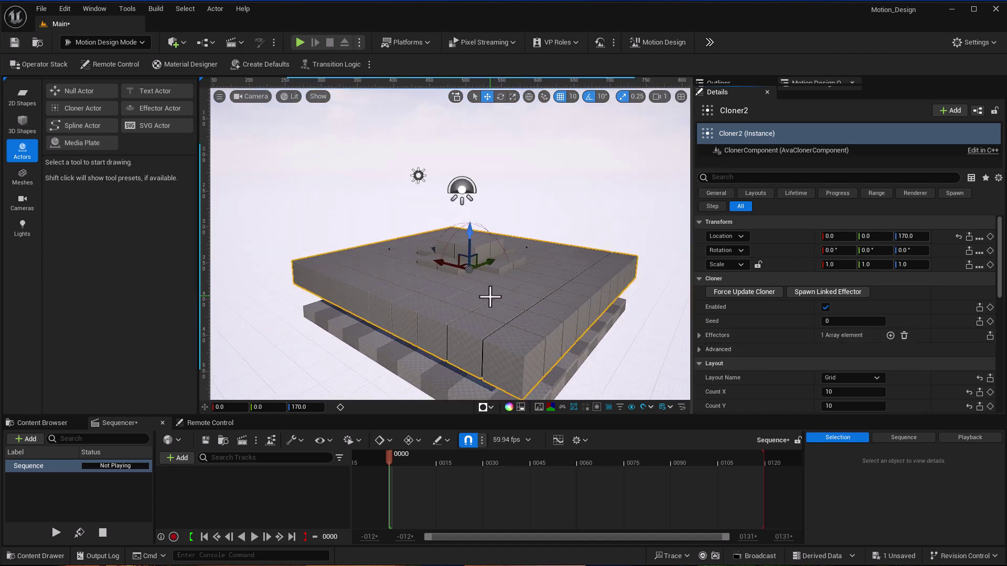
scroll(479, 253, up, 4)
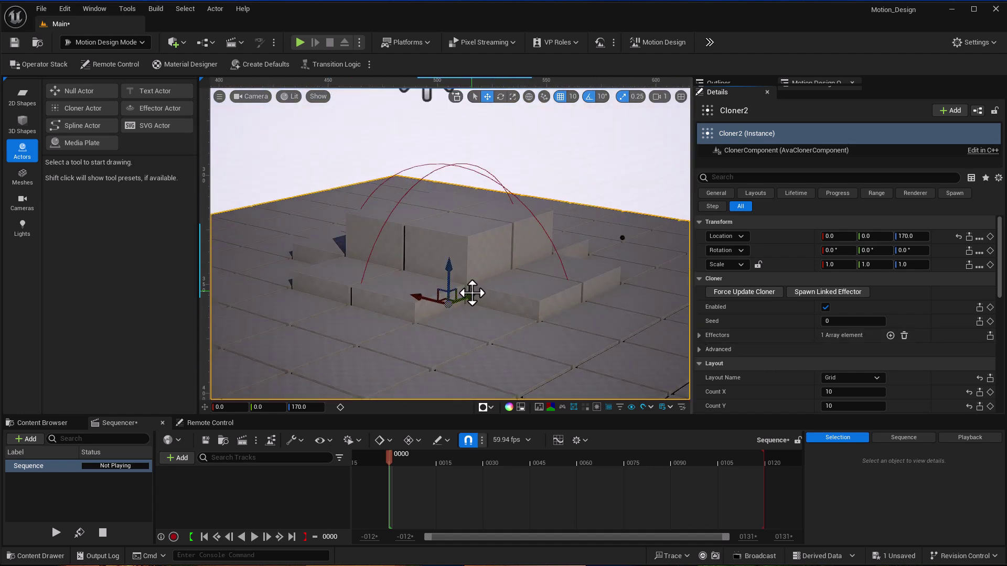
drag(469, 300, 462, 292)
scroll(513, 299, down, 5)
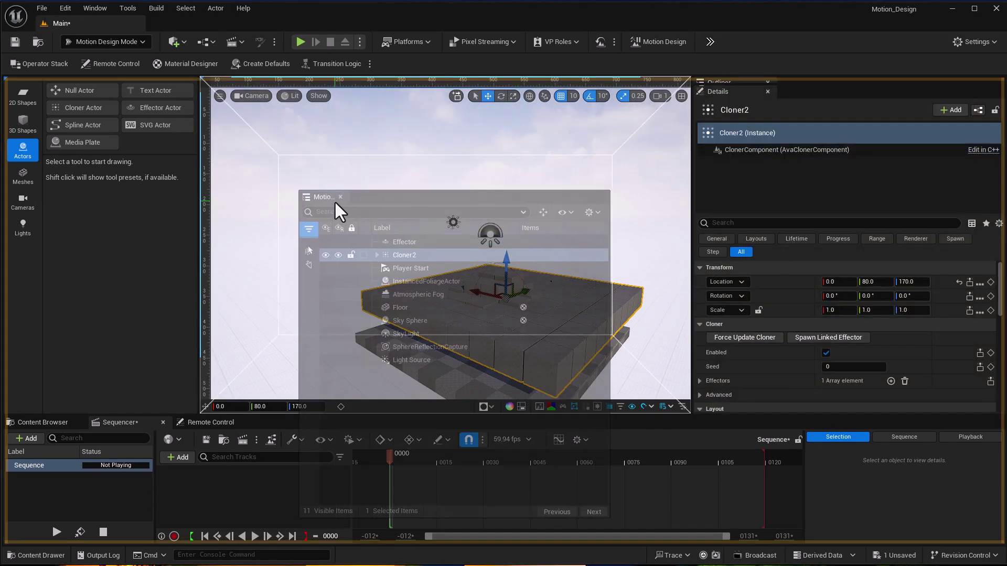
Dock the Motion Design Outliner above the actor tools, enlarge it, and place the Outliner beside Details.
drag(10, 128, 46, 117)
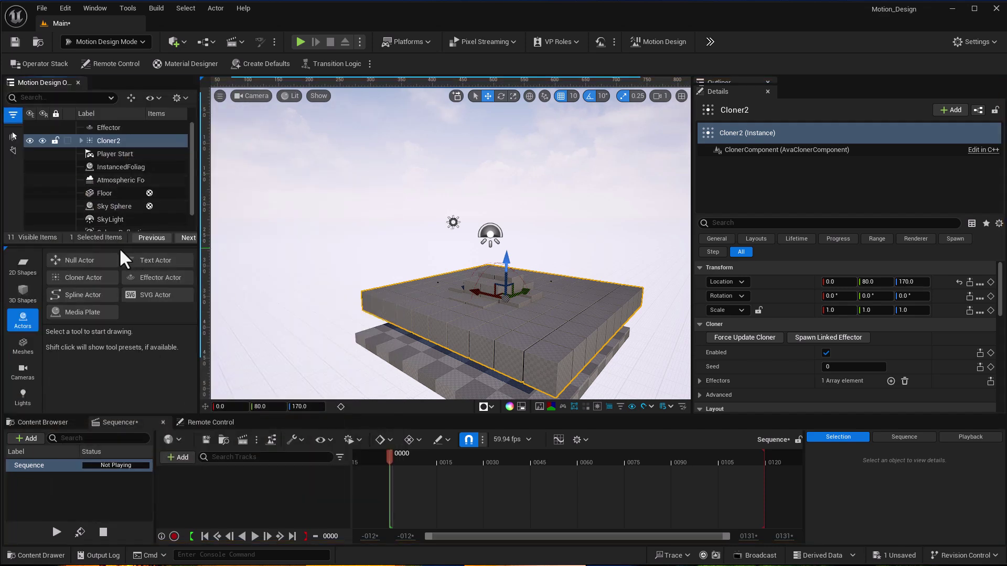
drag(119, 246, 125, 352)
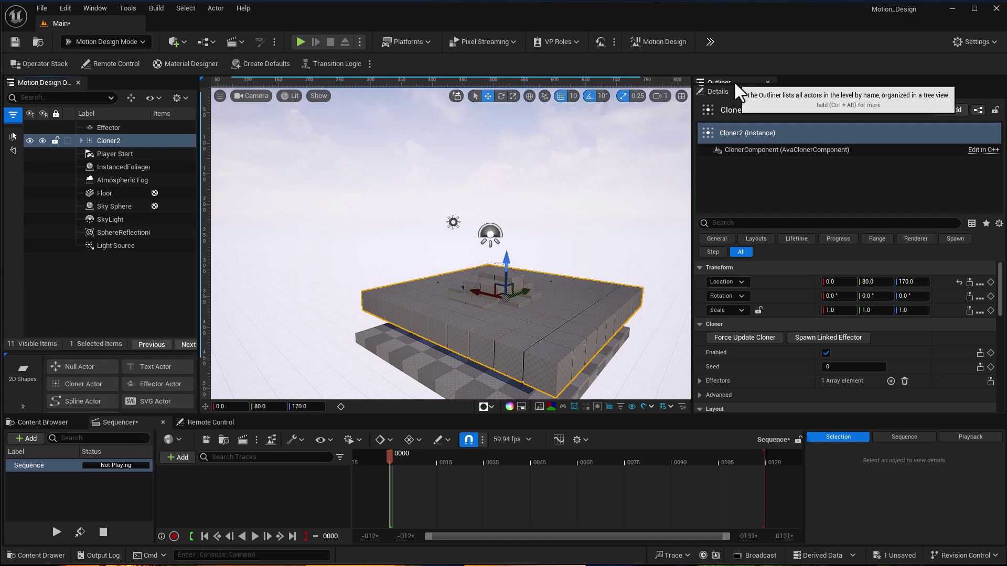
drag(729, 80, 838, 105)
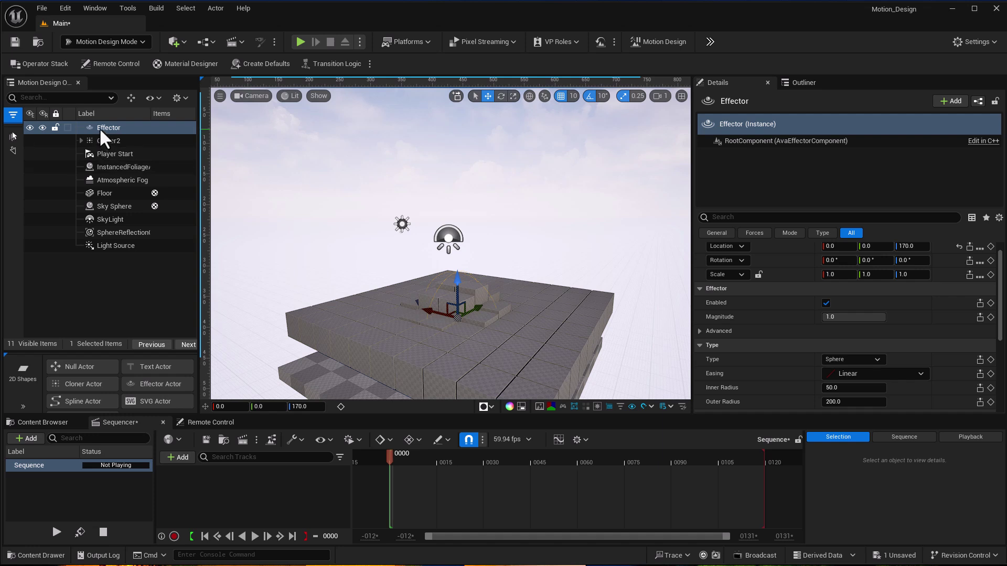
Set the effector's Z offset to 1000 and move the effector to about -30 in Y.
scroll(840, 333, down, 3)
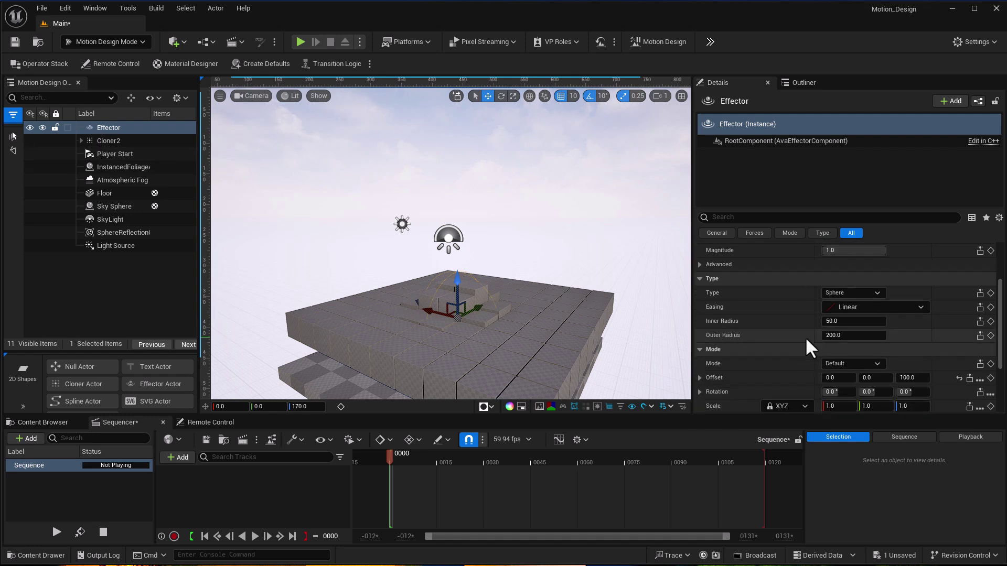
scroll(807, 339, down, 2)
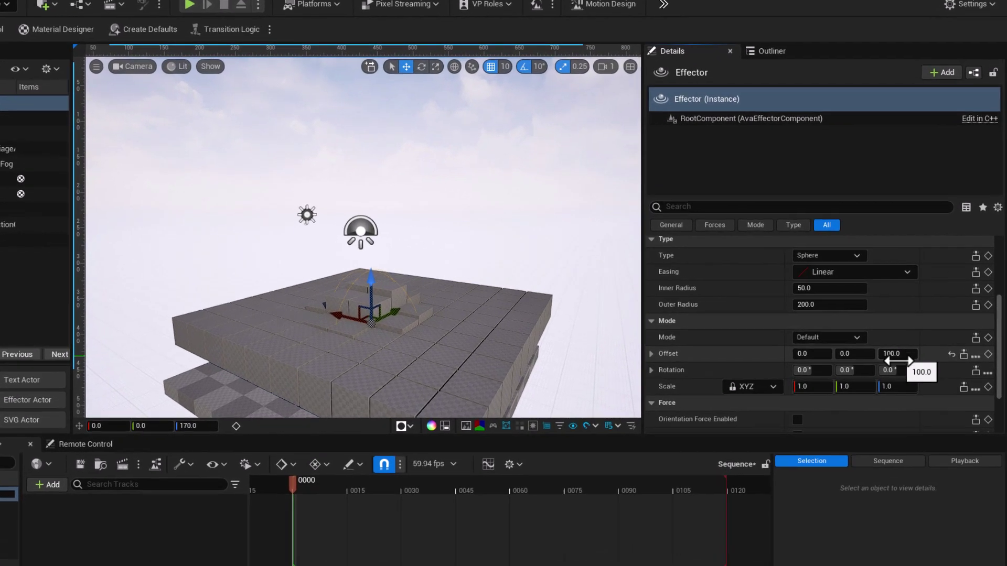
click(898, 355)
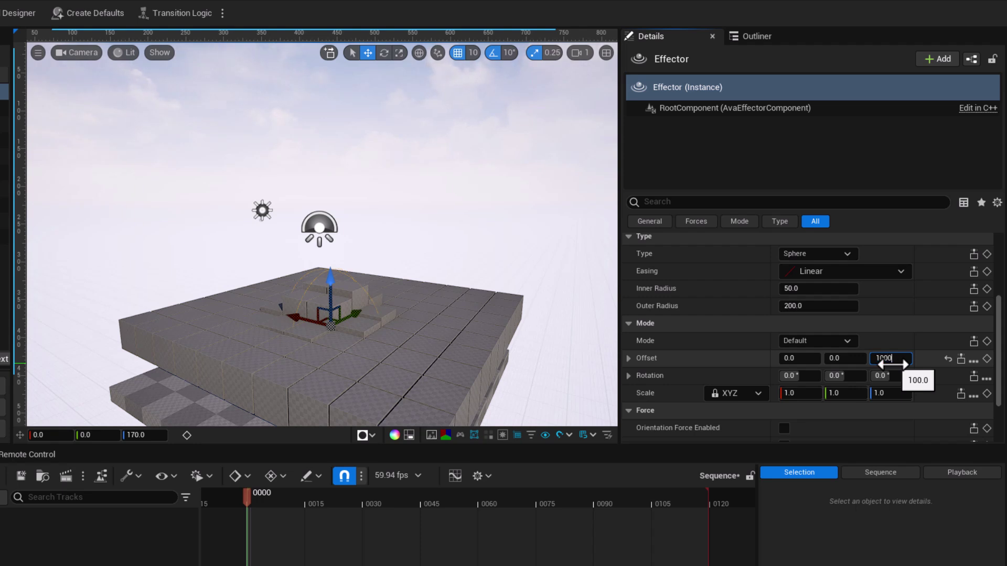
text(1000)
key(Return)
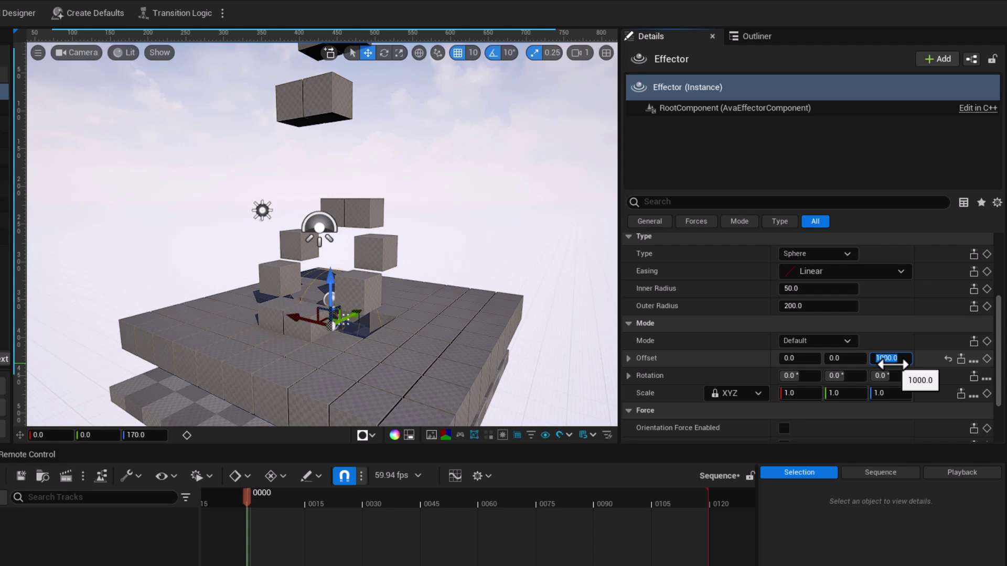
drag(353, 314, 349, 379)
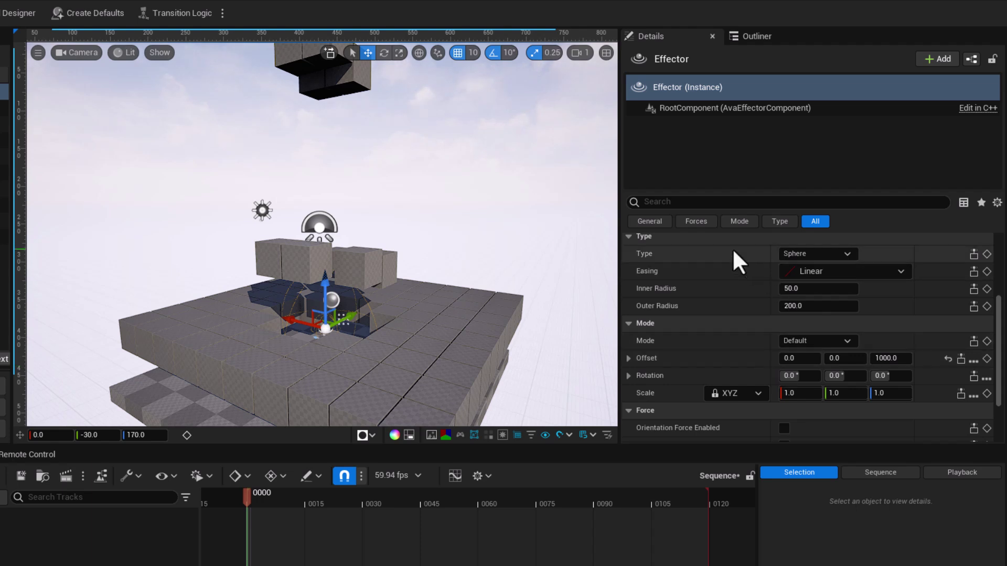
Keep the effector's Sphere type and raise its inner radius to about 69.57 and outer radius to about 233.77.
click(826, 254)
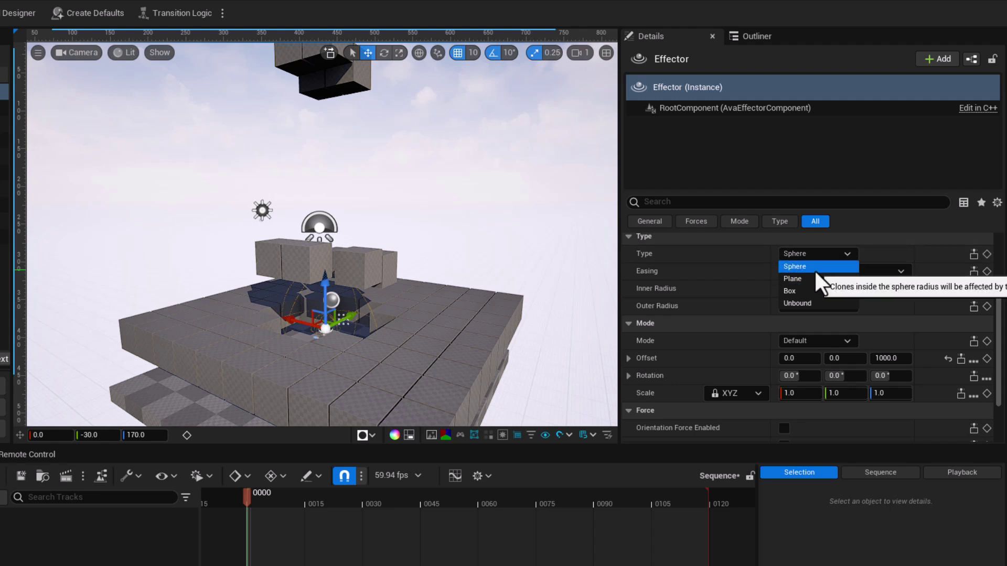
click(667, 289)
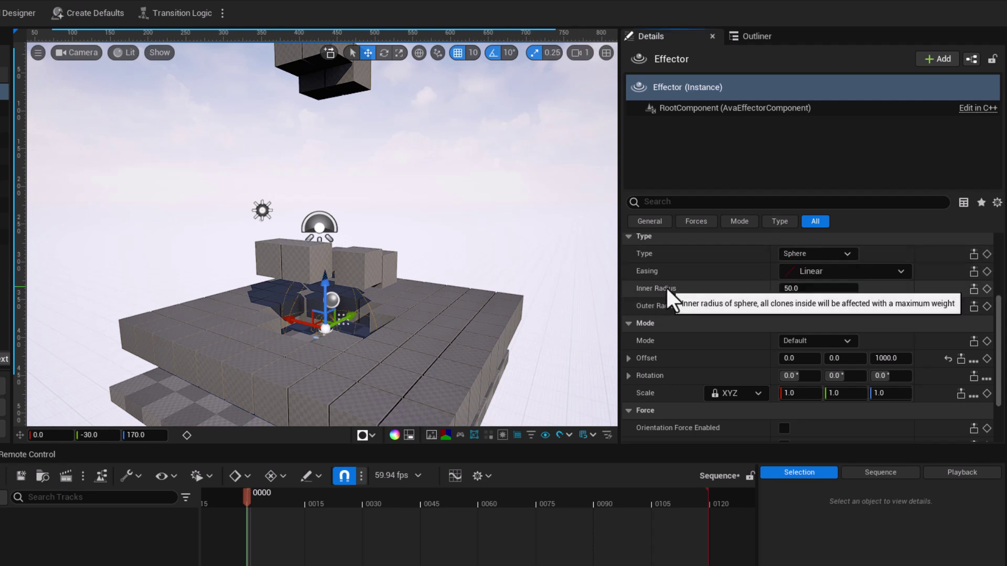
drag(794, 289, 819, 306)
Try the Box effector type with an outer X extent of about 350 and move the effector to 250 in Y.
click(811, 254)
click(812, 292)
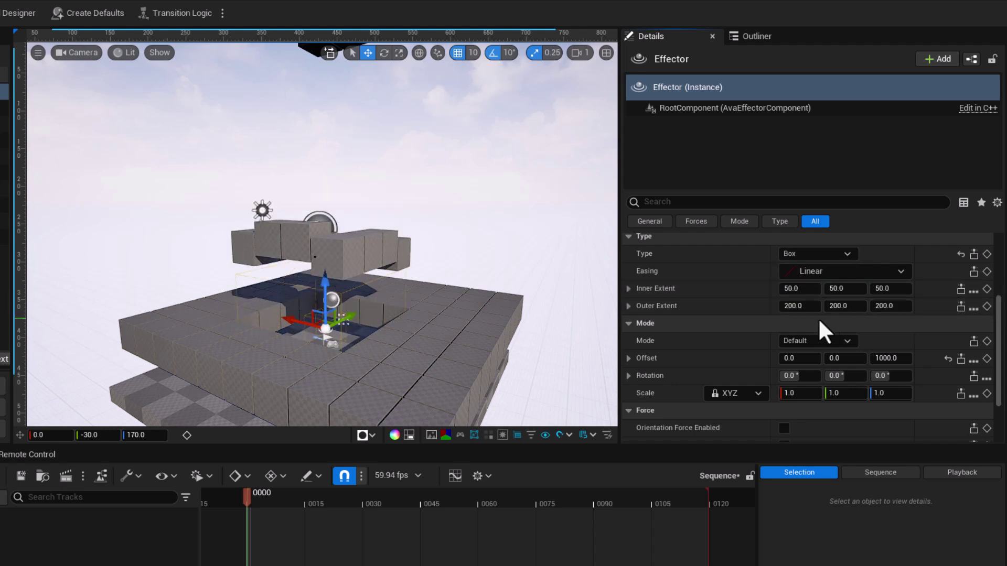
drag(792, 307, 818, 307)
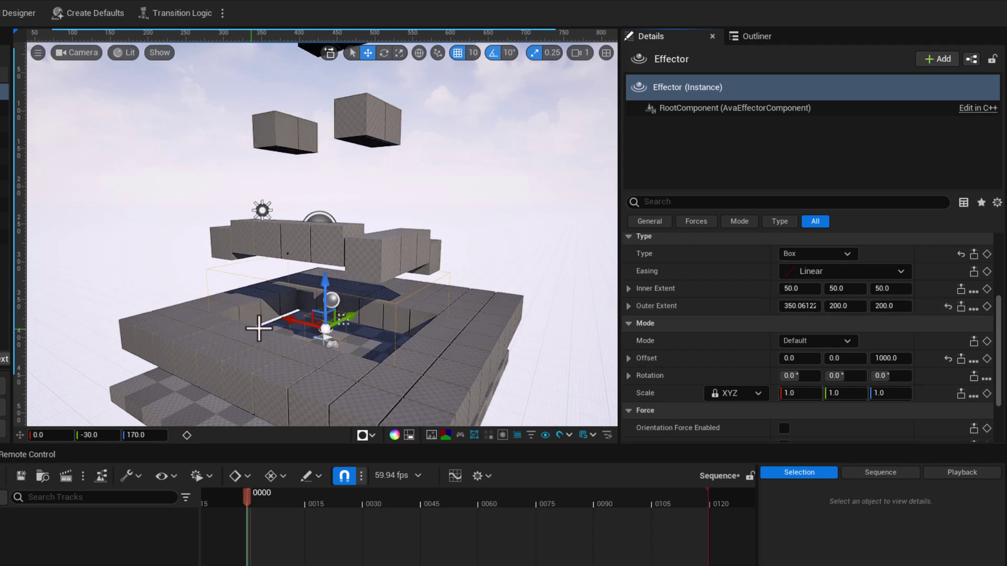
drag(345, 315, 435, 281)
Try the Unbound and Plane effector types, moving the effector to about 350 in Y with Plane.
click(821, 279)
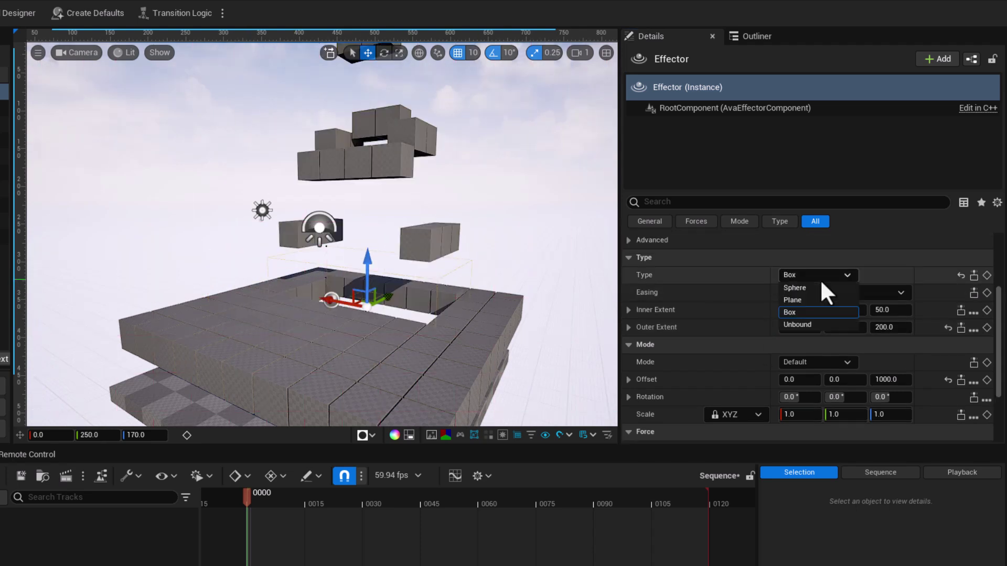
click(825, 324)
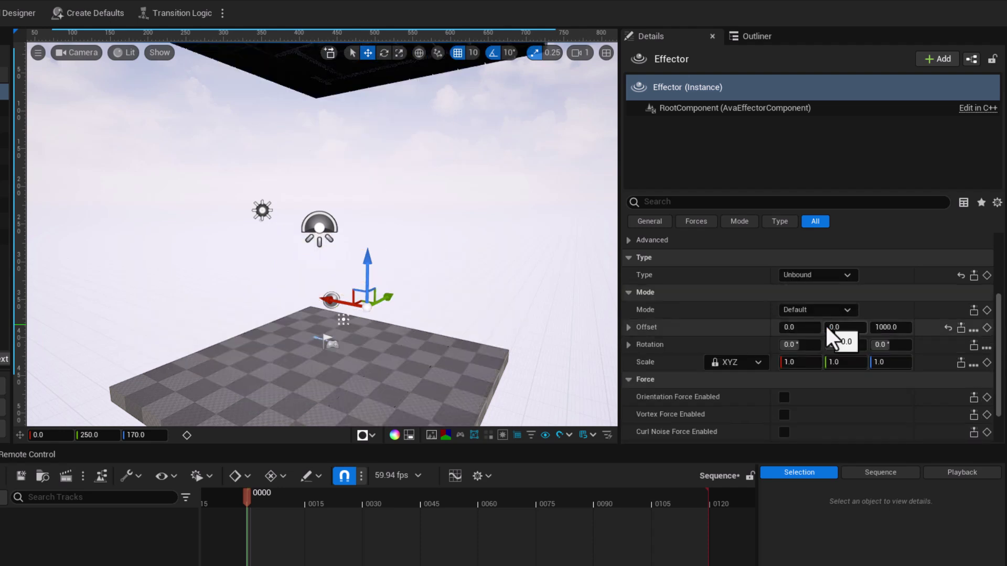
click(839, 277)
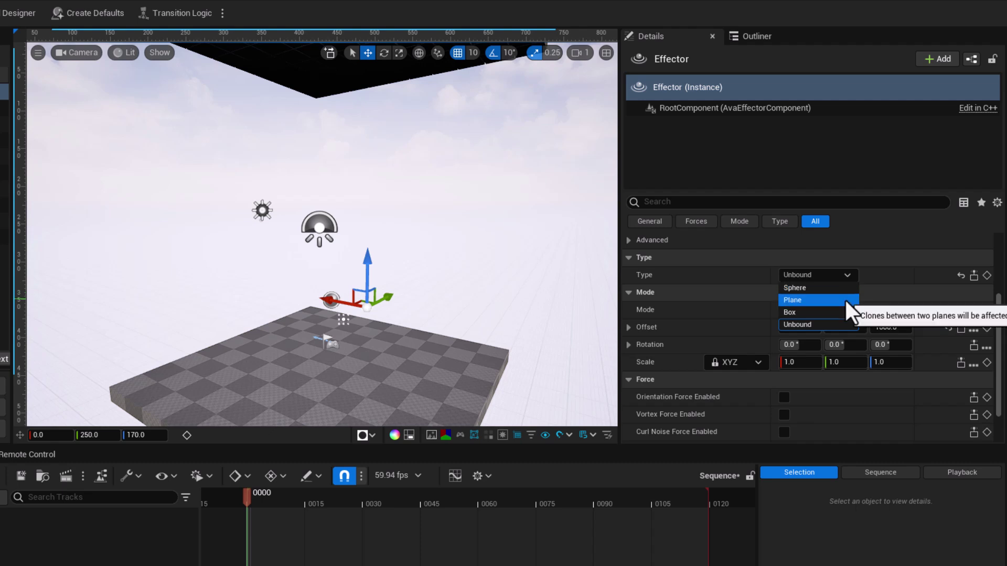
click(845, 298)
drag(387, 297, 390, 335)
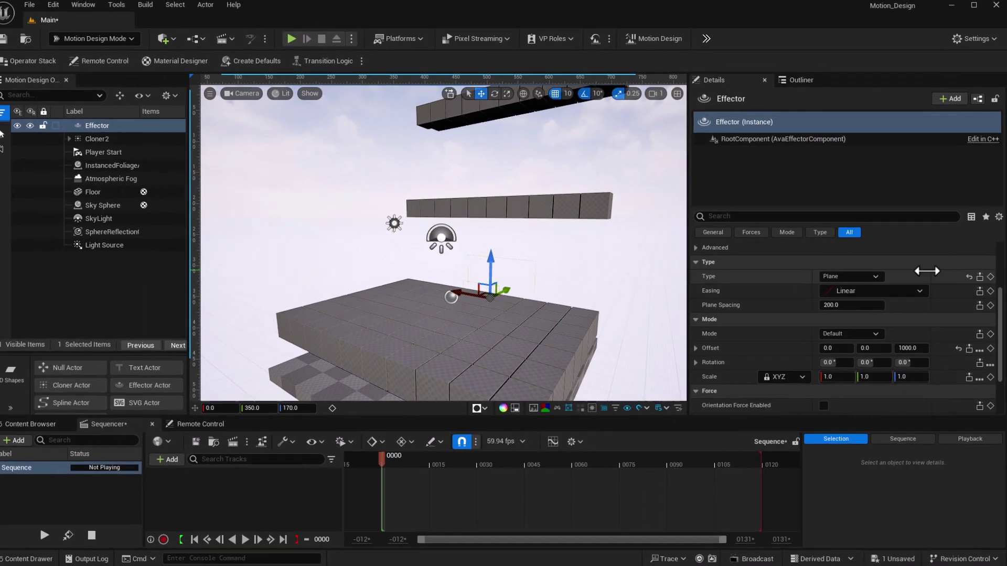
Return the effector type to Sphere and set its Z offset to 150.
click(866, 276)
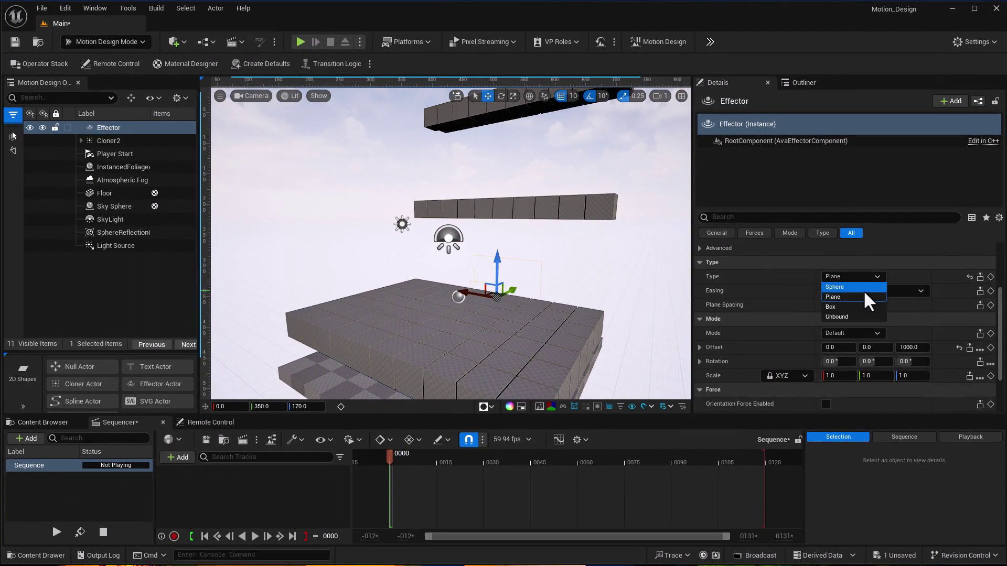
click(864, 288)
click(915, 361)
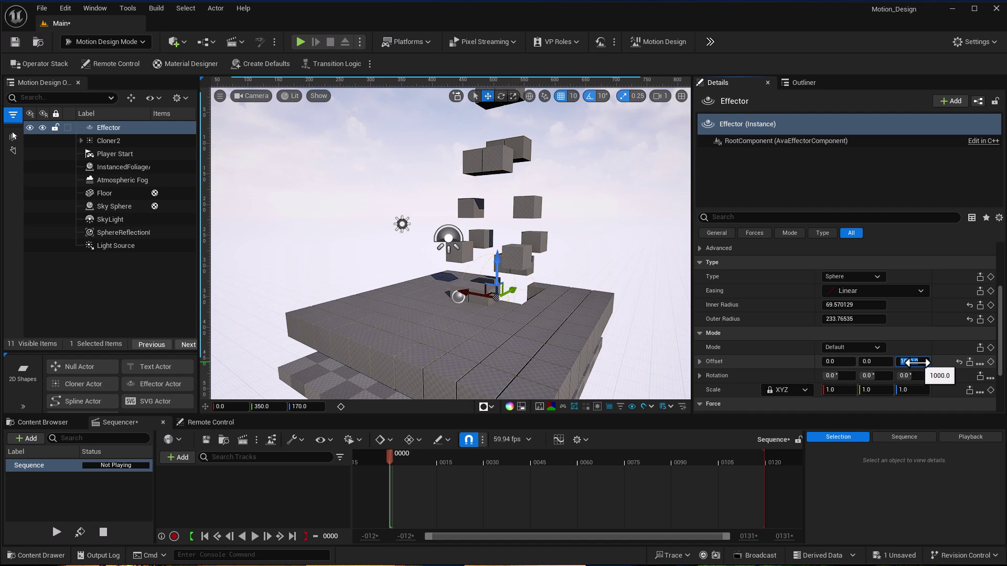
text(150)
key(Return)
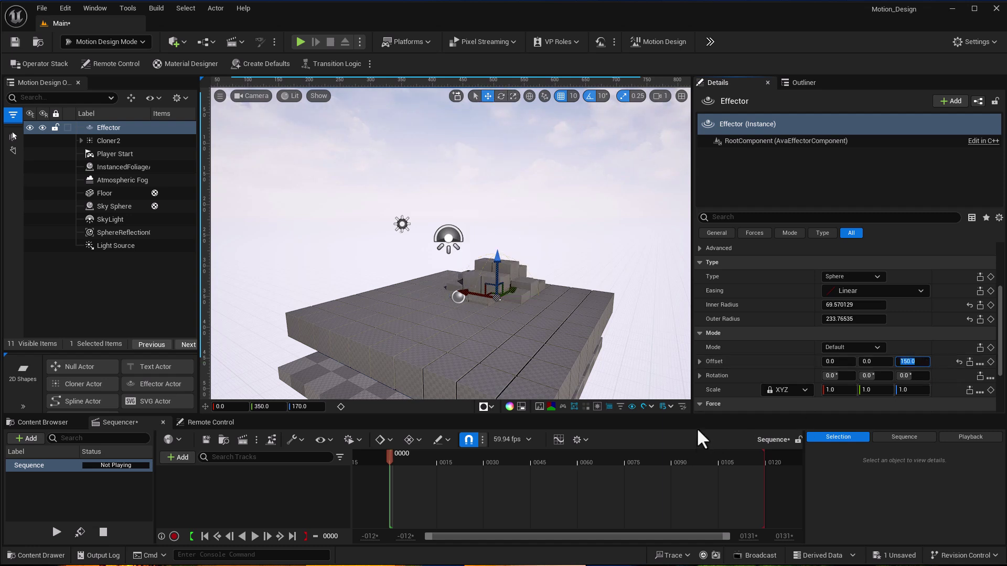
Move the effector to 100 in Y and try mode Z rotations of 180° and about 97.2°.
drag(517, 294, 490, 309)
click(910, 375)
text(180)
key(Return)
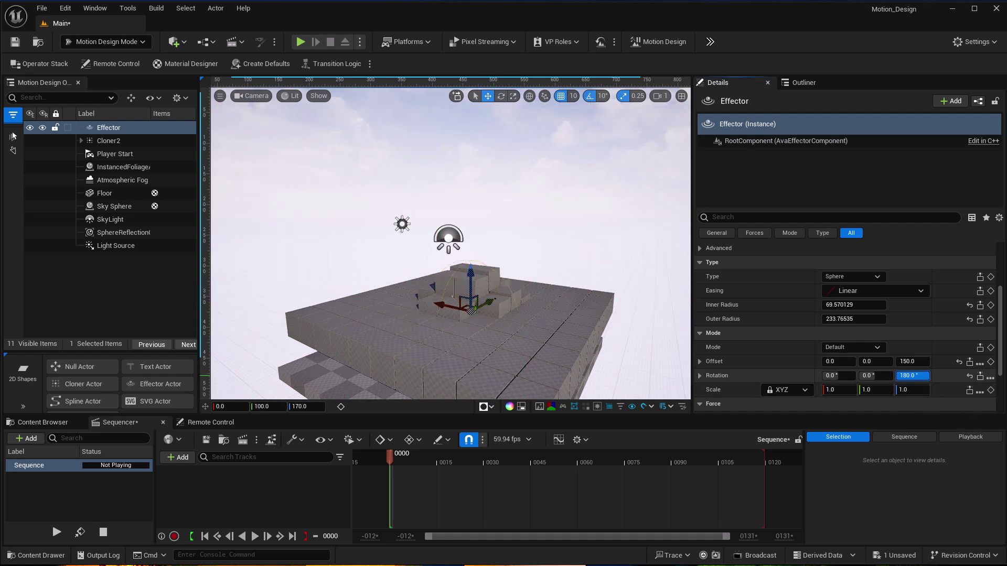
drag(912, 375, 892, 376)
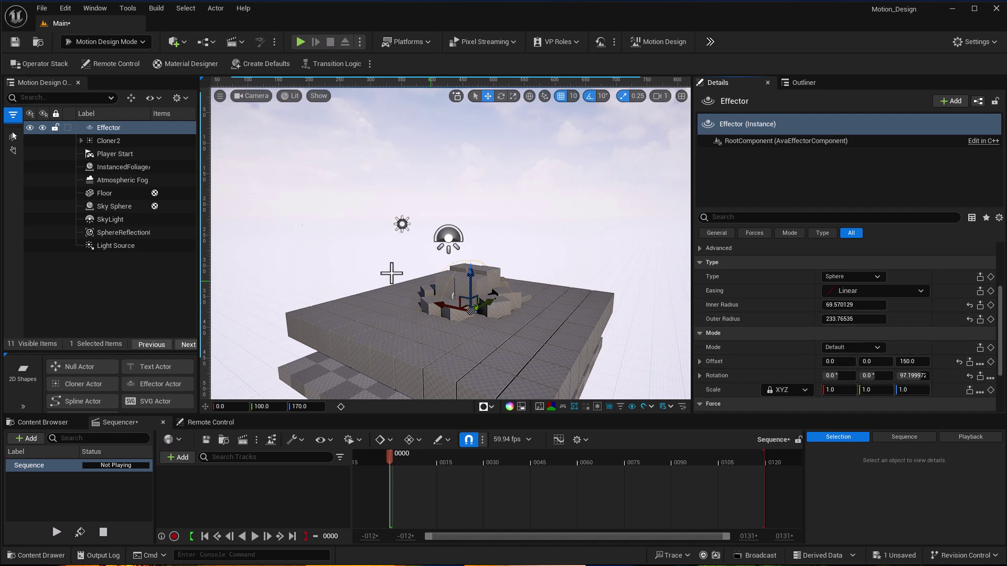
Scale the effector actor uniformly to 2 and move it to about 40 in Y and 190 in Z.
drag(470, 294, 537, 373)
key(e)
key(r)
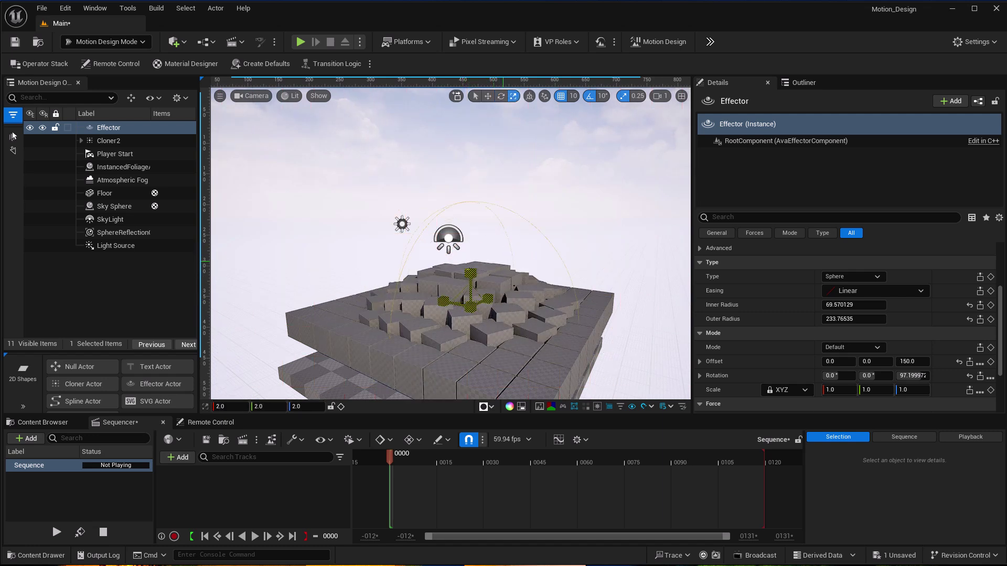
key(w)
drag(486, 297, 579, 372)
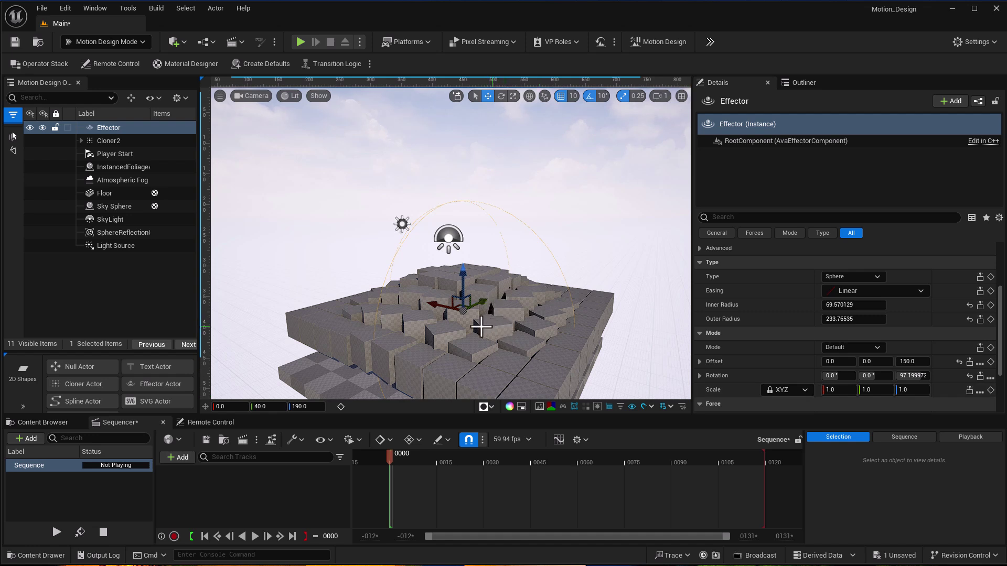
Set the effector's mode rotation to 180° in Z and 45° in Y, and move the effector to about 260 in Y.
click(922, 376)
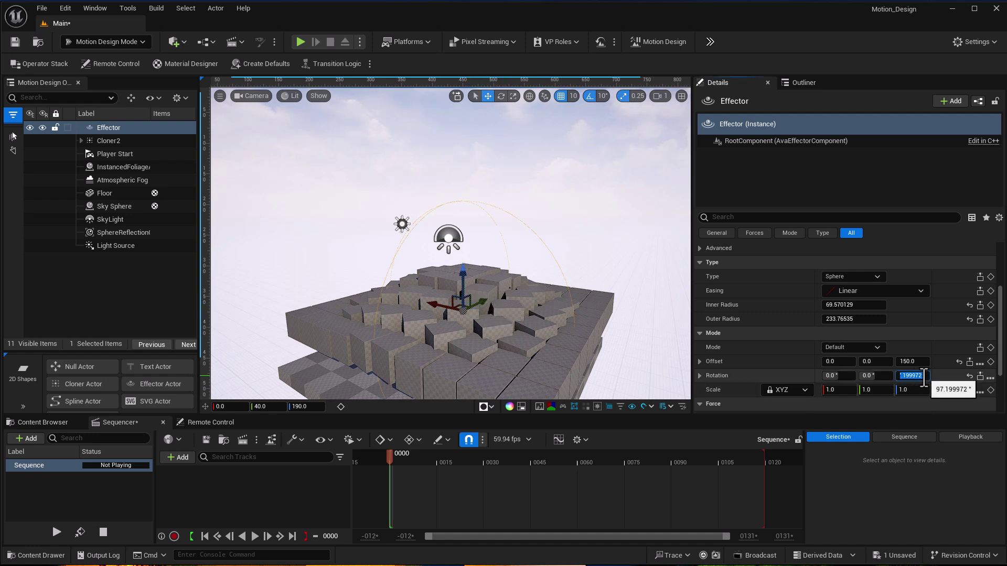
text(180)
key(Return)
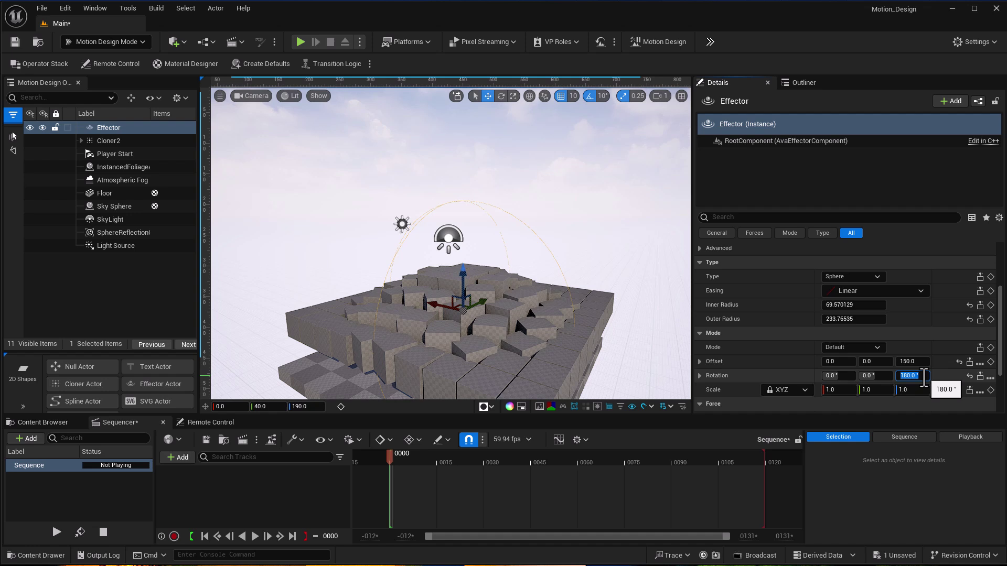
click(874, 376)
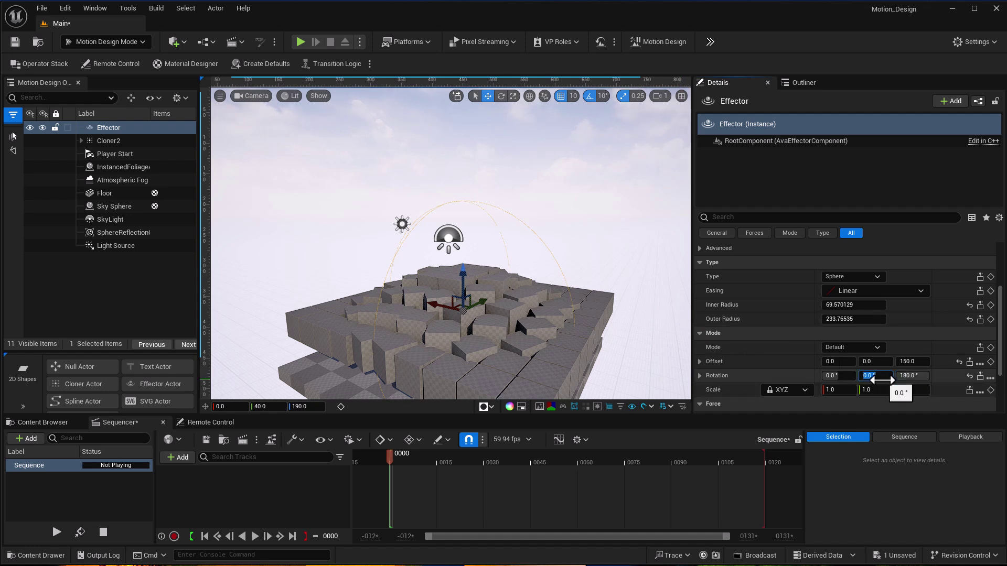
text(45)
key(Return)
drag(482, 302, 485, 301)
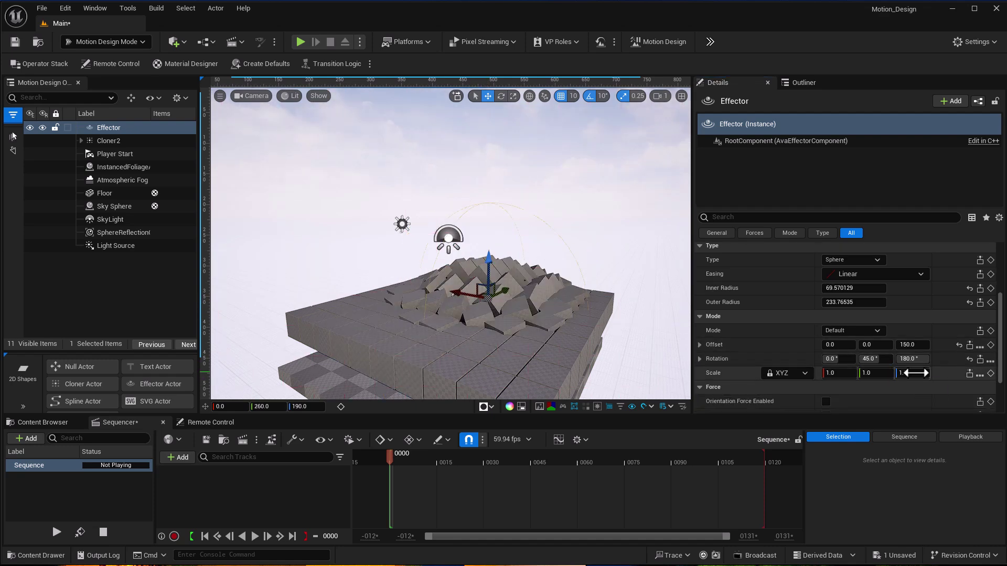
Reduce the effector's mode scale uniformly to 0.5, move the effector to about 10 in Y, and lower the scale to 0.2.
click(836, 373)
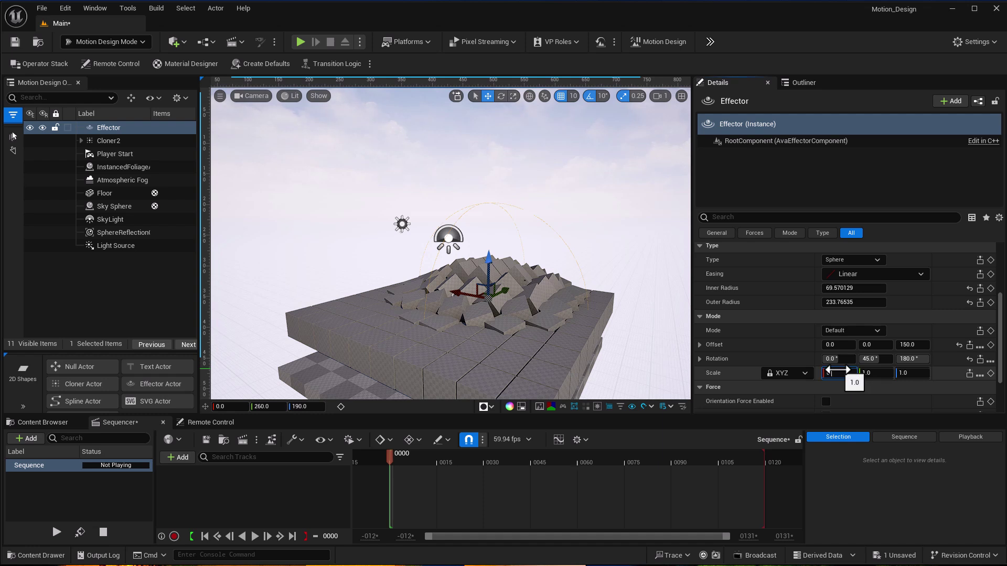
drag(838, 371, 838, 371)
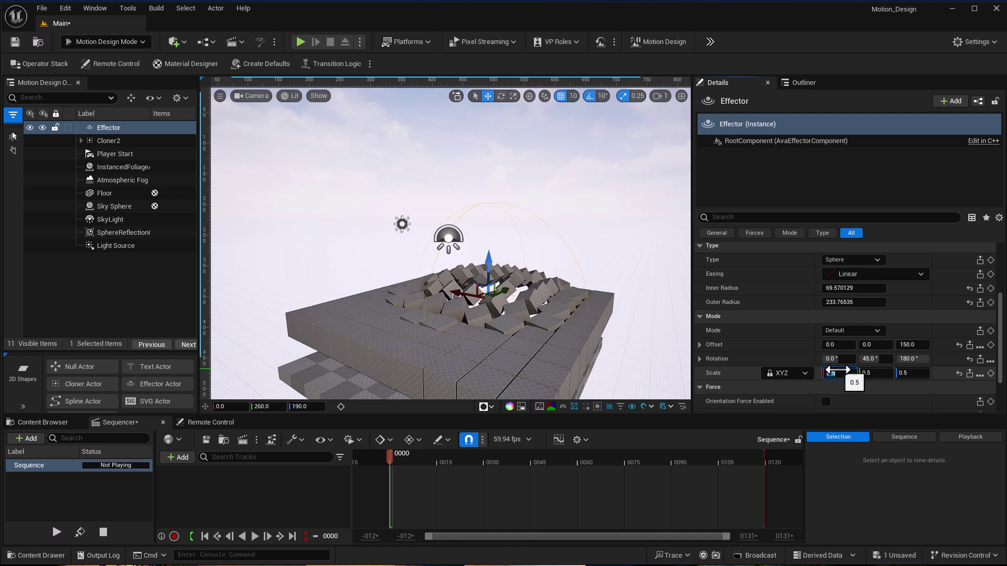
mouse_move(505, 290)
mouse_down()
mouse_move(472, 300)
mouse_move(491, 295)
mouse_up()
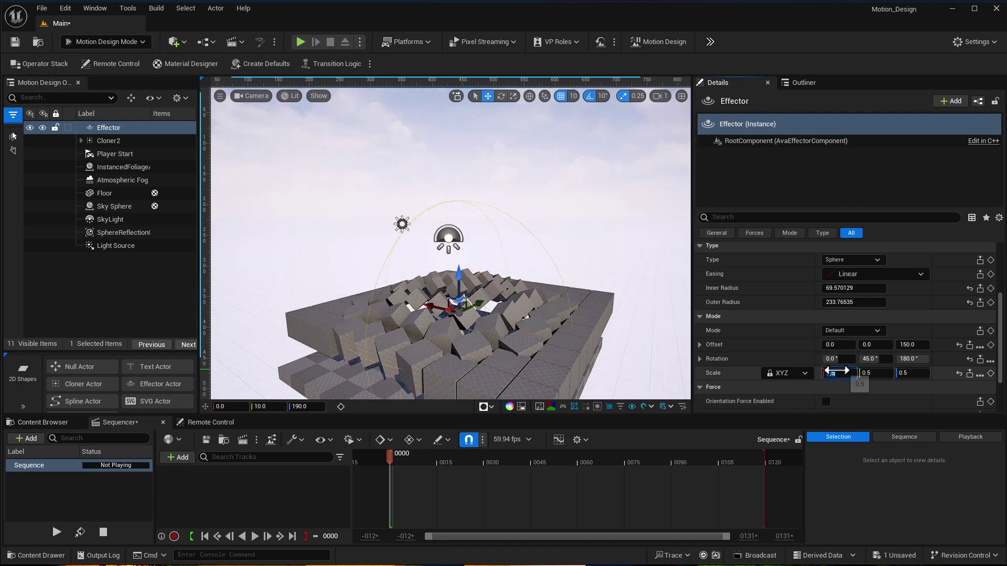
drag(837, 372, 837, 371)
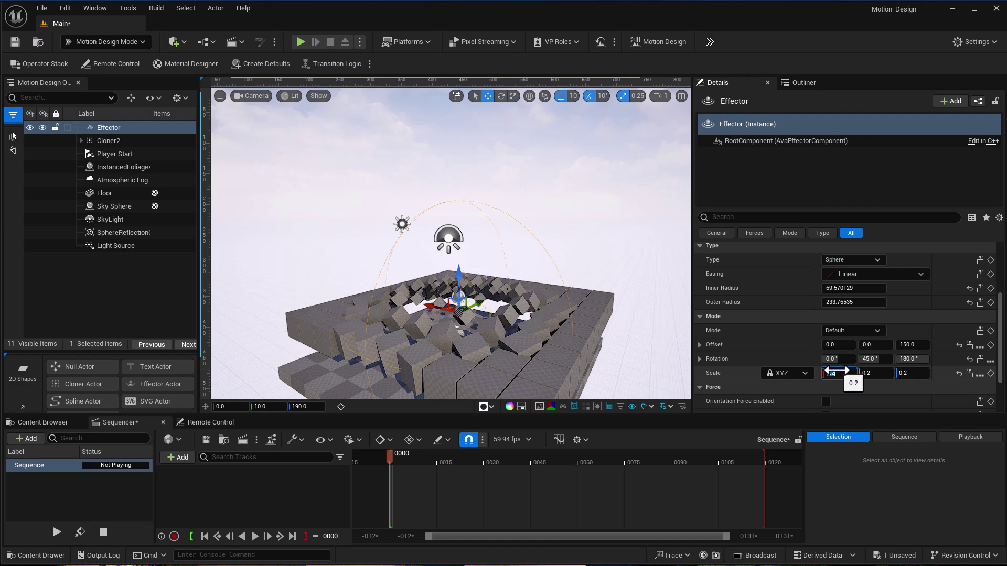
alt+drag(510, 279, 510, 279)
scroll(536, 340, up, 8)
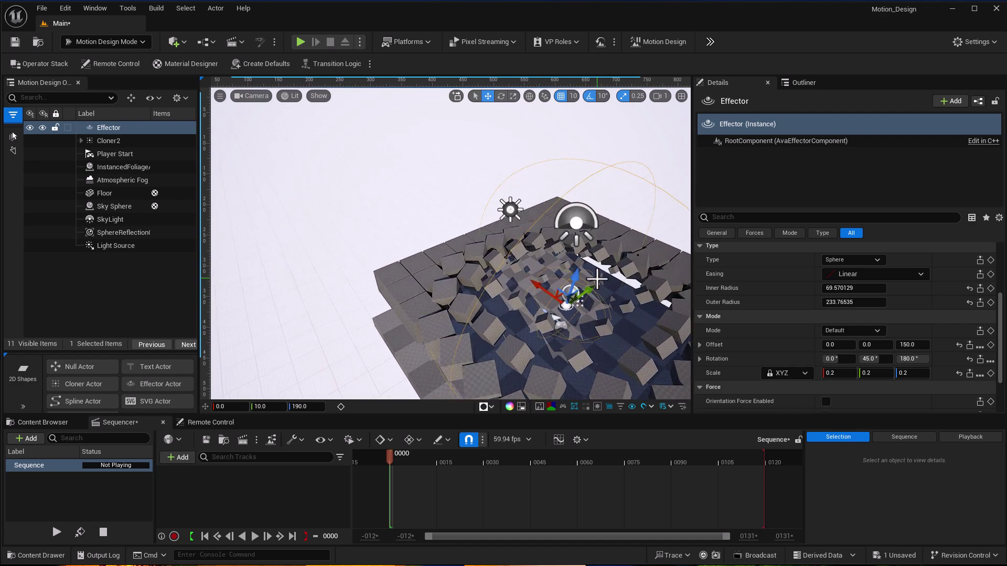
Move the effector across the cloner grid to about -30 in X and -60 in Y.
mouse_move(589, 290)
mouse_down()
mouse_move(604, 286)
mouse_move(581, 297)
mouse_up()
right_drag(605, 346, 629, 346)
drag(469, 280, 471, 306)
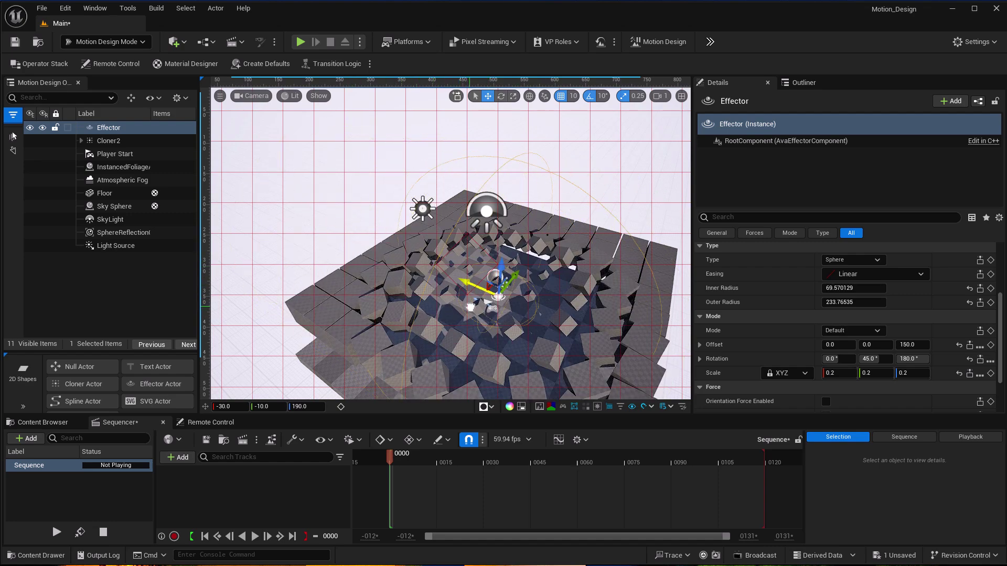
mouse_move(470, 310)
middle_down()
mouse_move(475, 332)
mouse_move(478, 302)
middle_up()
right_drag(474, 321, 642, 273)
drag(642, 272, 635, 281)
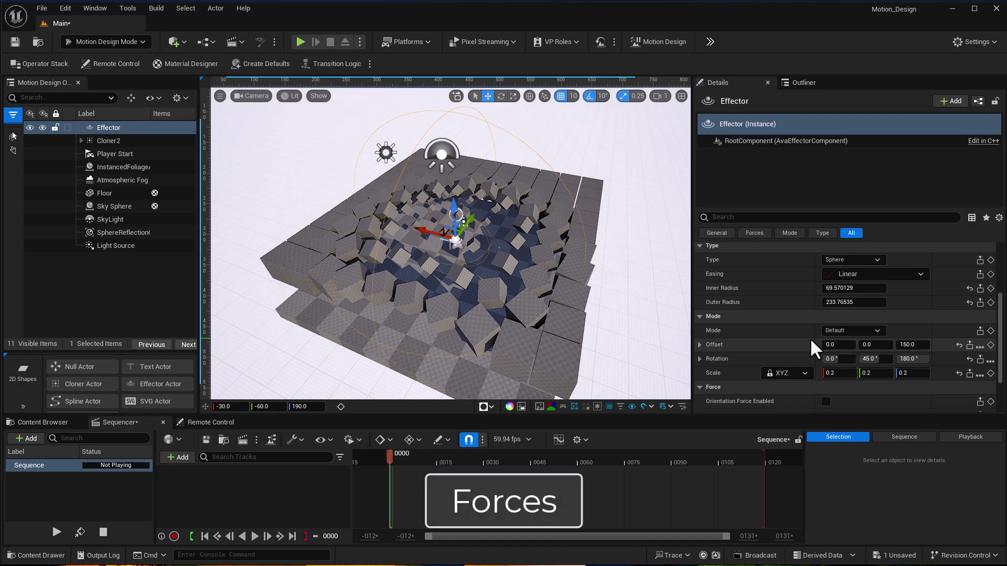
Enable the effector's orientation force with a rate of 10, and move the effector to 0 in Y.
scroll(817, 353, down, 3)
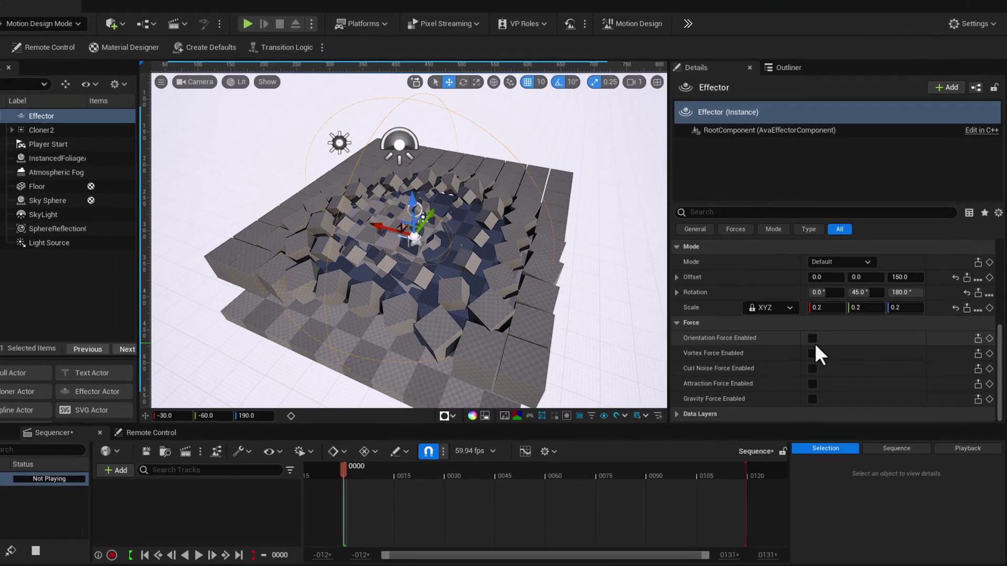
click(826, 335)
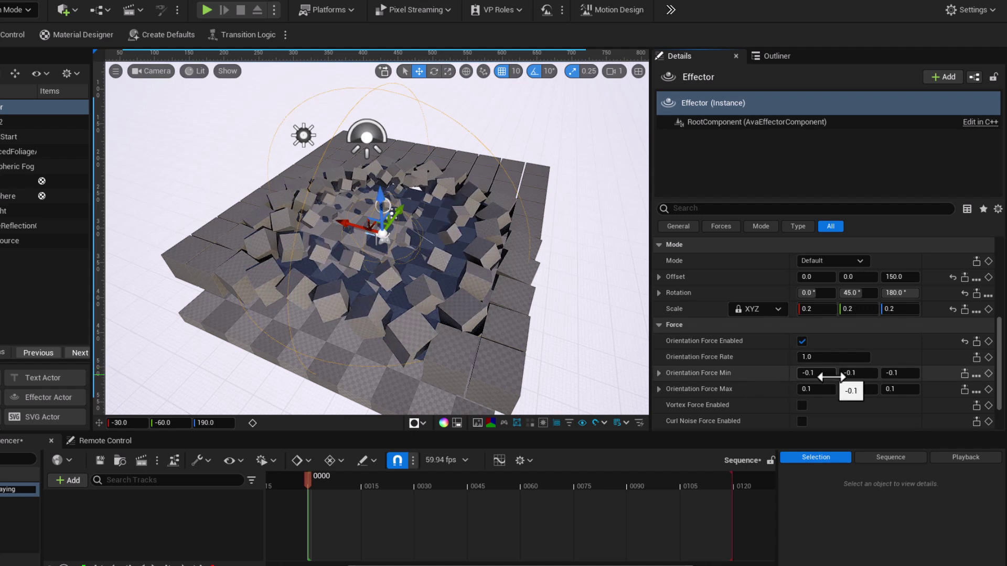
click(831, 359)
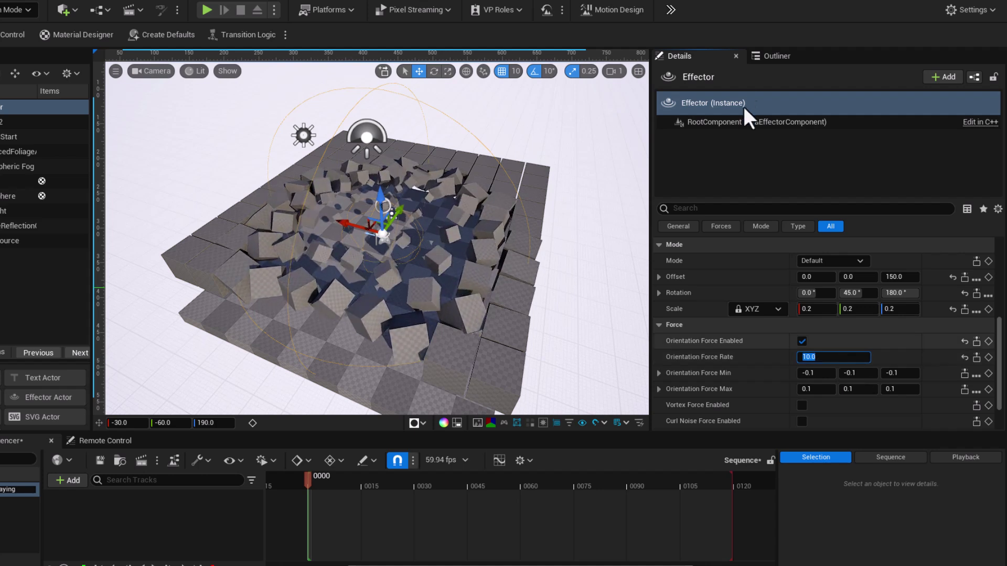
drag(398, 213, 469, 207)
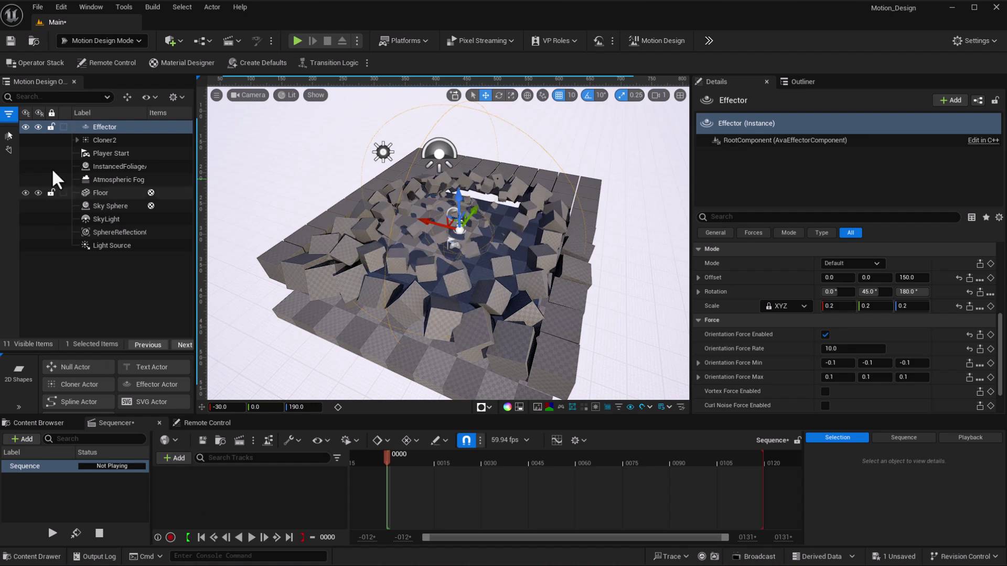
Add the effector to the sequence and keyframe its orientation force rate and location at frame 0.
drag(100, 128, 210, 498)
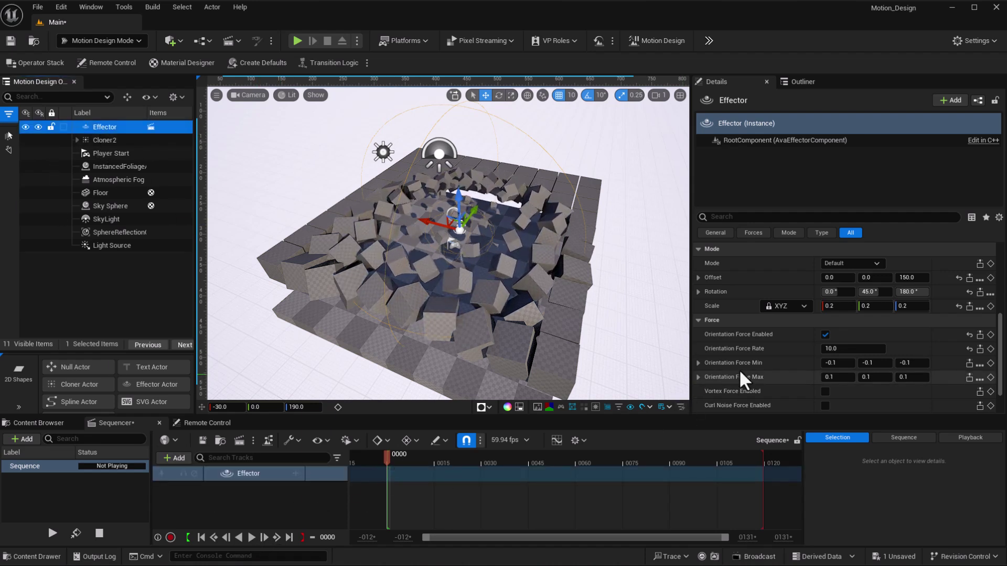
click(990, 349)
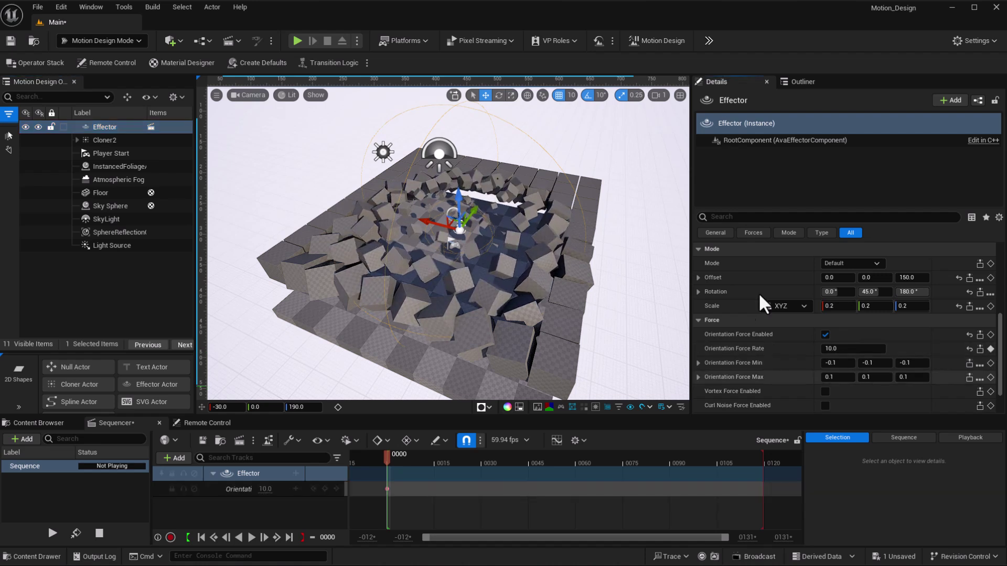
scroll(753, 251, up, 5)
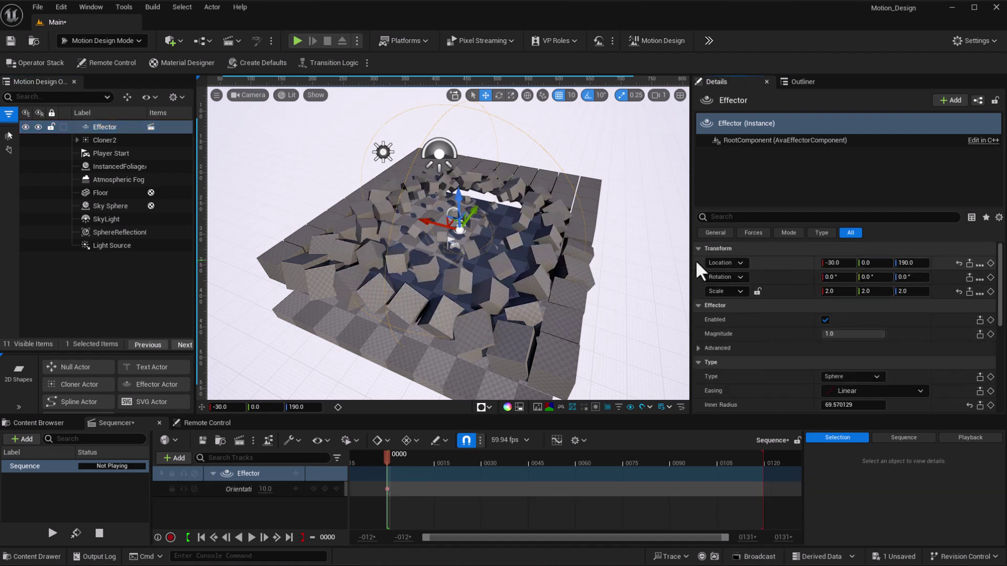
click(991, 263)
At frame 75, keyframe the effector's location at 530 in Y and its orientation force rate at 1.
drag(385, 464, 625, 469)
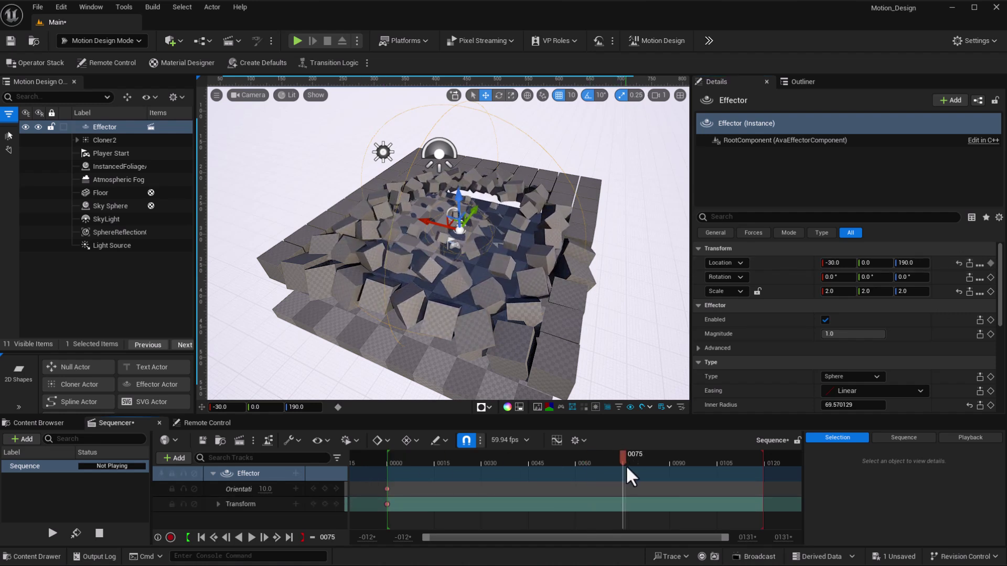
drag(477, 215, 522, 160)
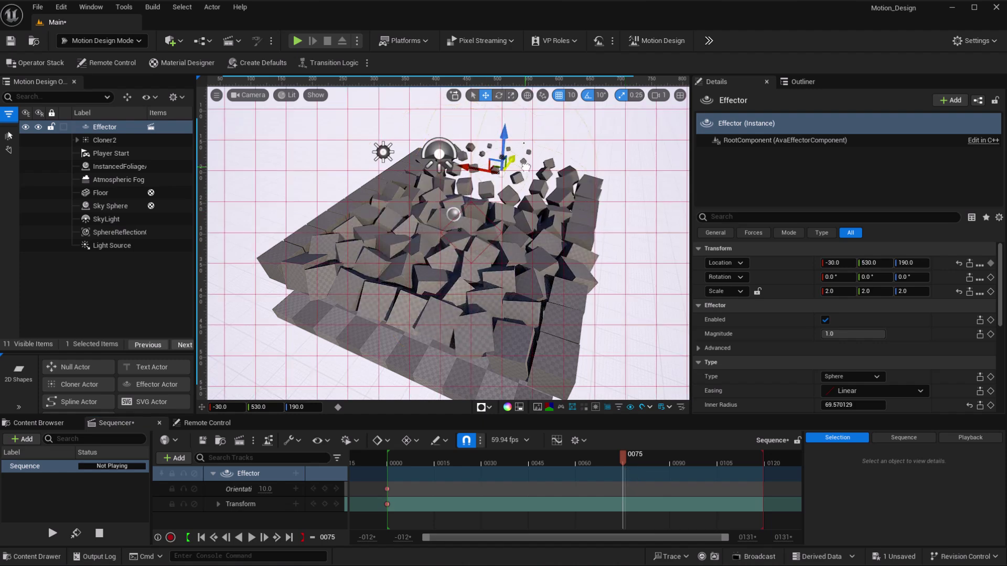
click(991, 264)
scroll(988, 294, down, 6)
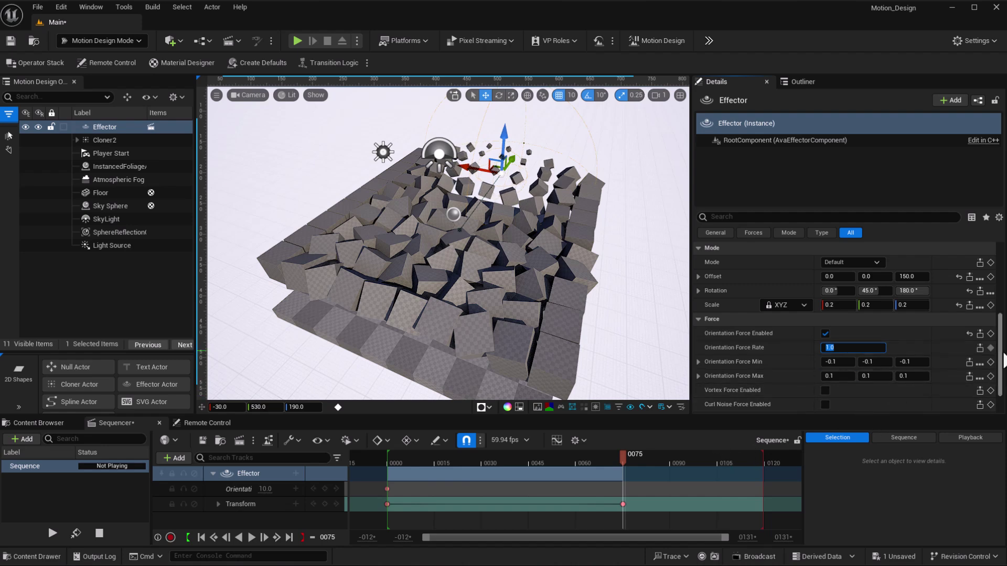
click(991, 348)
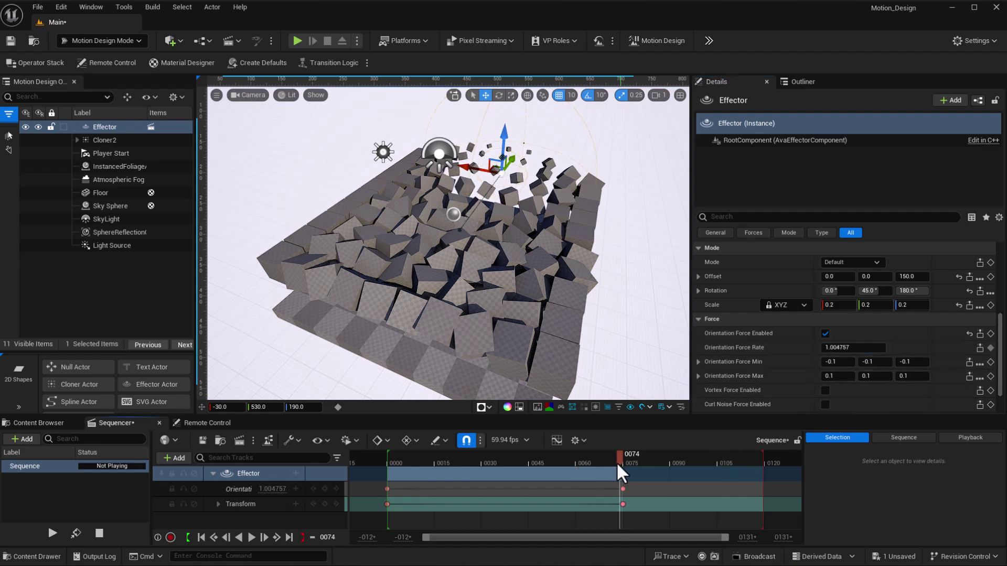
Preview the effector animation and stretch it by moving its end keyframes to about frame 116.
drag(620, 461, 369, 477)
key(space)
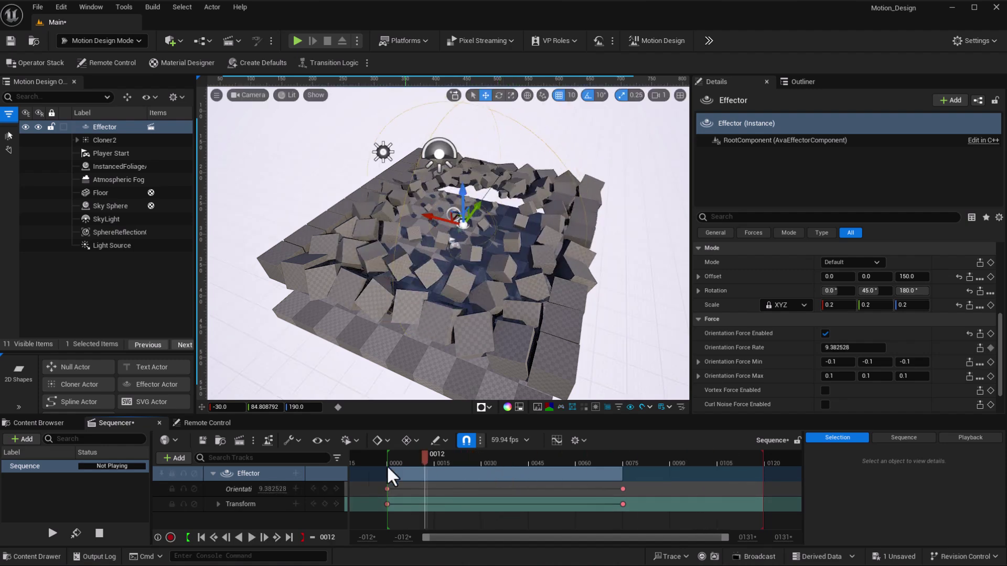
key(space)
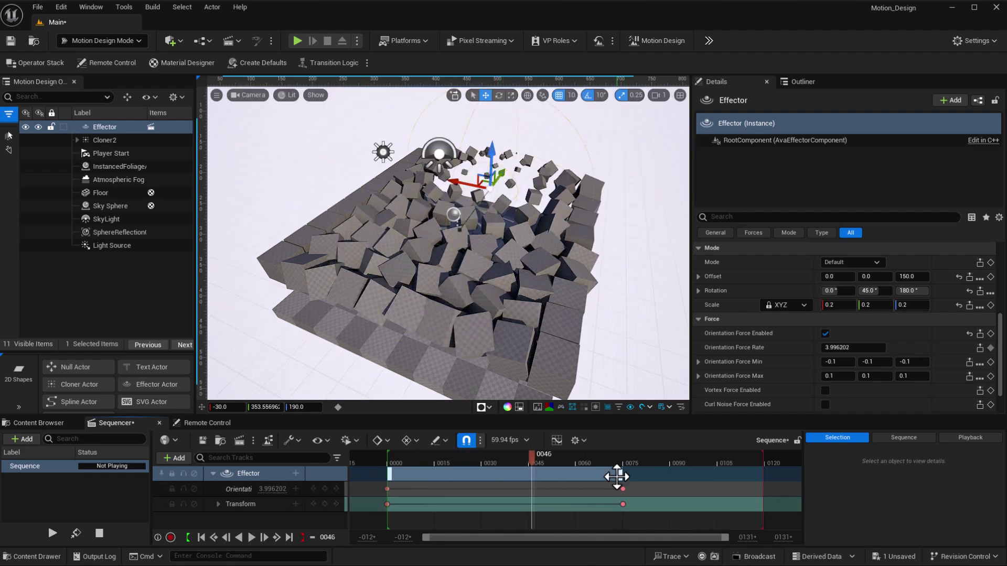
drag(617, 477, 637, 476)
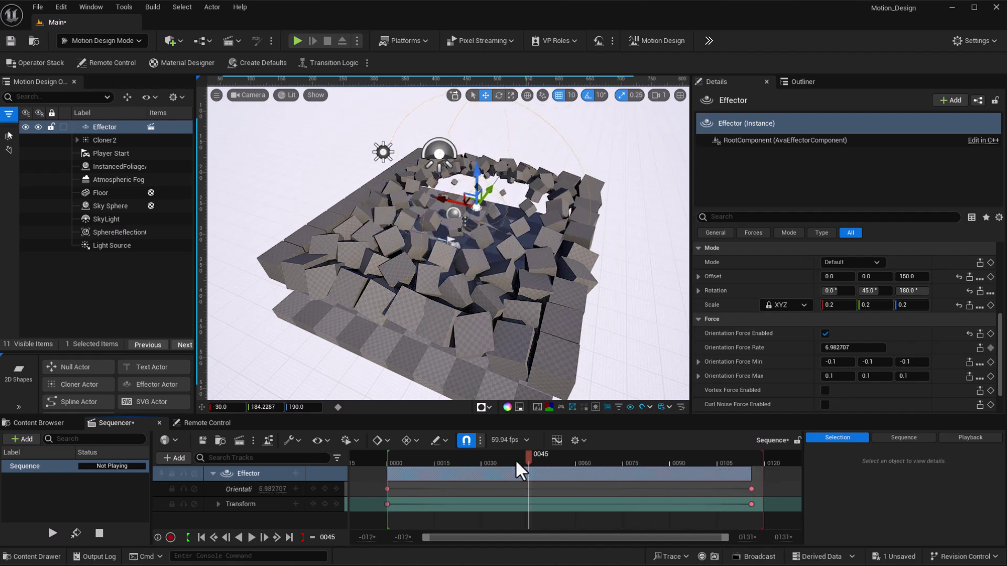
drag(402, 481, 553, 523)
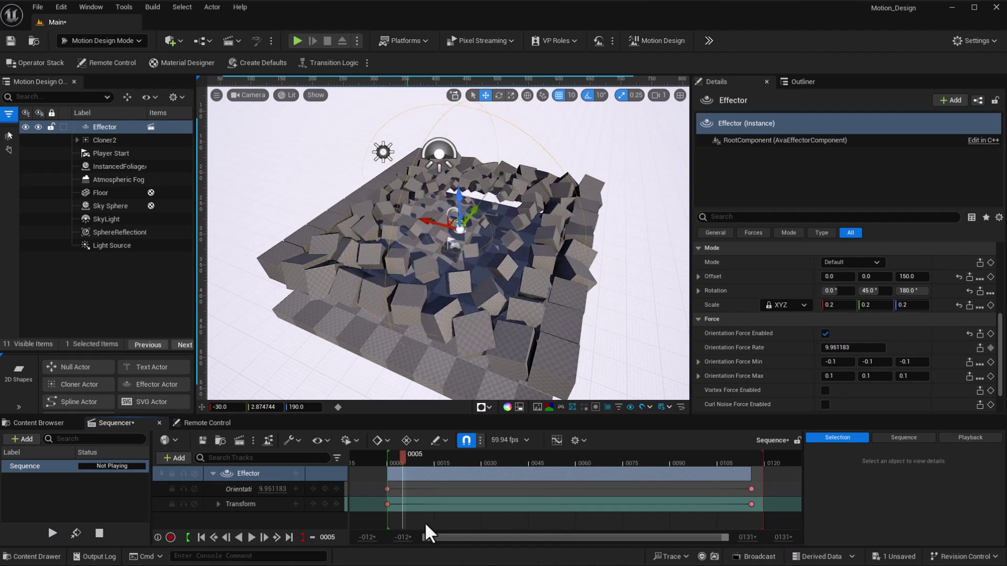
Return to frame 0 and delete the effector's track from the sequence.
drag(408, 524, 387, 521)
click(247, 472)
key(Delete)
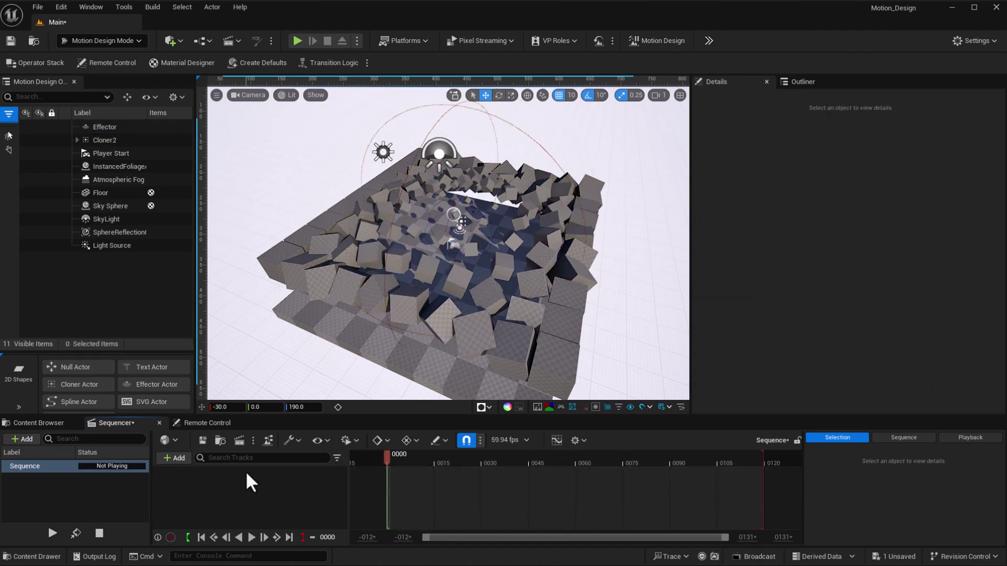
click(450, 112)
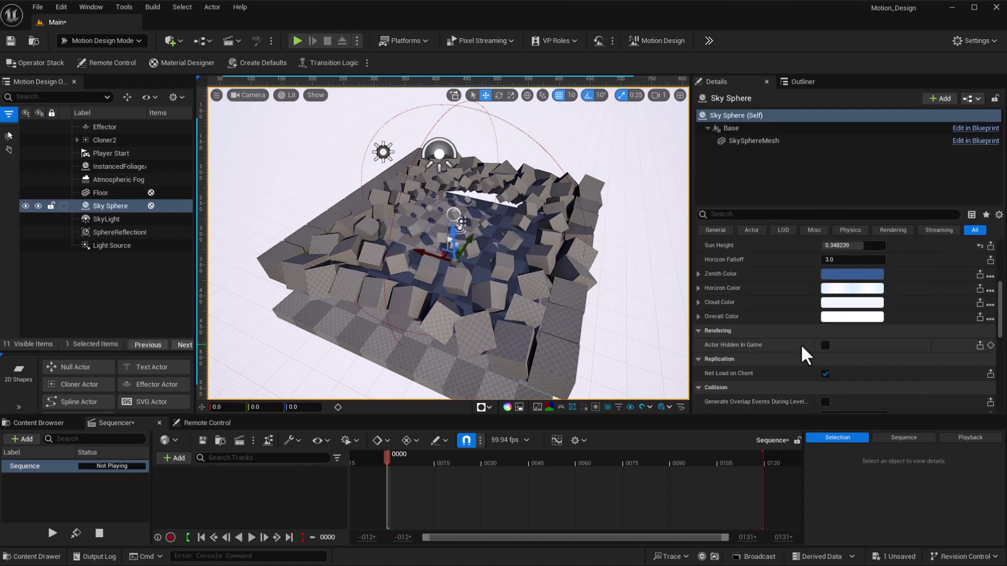
scroll(801, 345, down, 2)
scroll(801, 345, up, 4)
scroll(801, 344, up, 1)
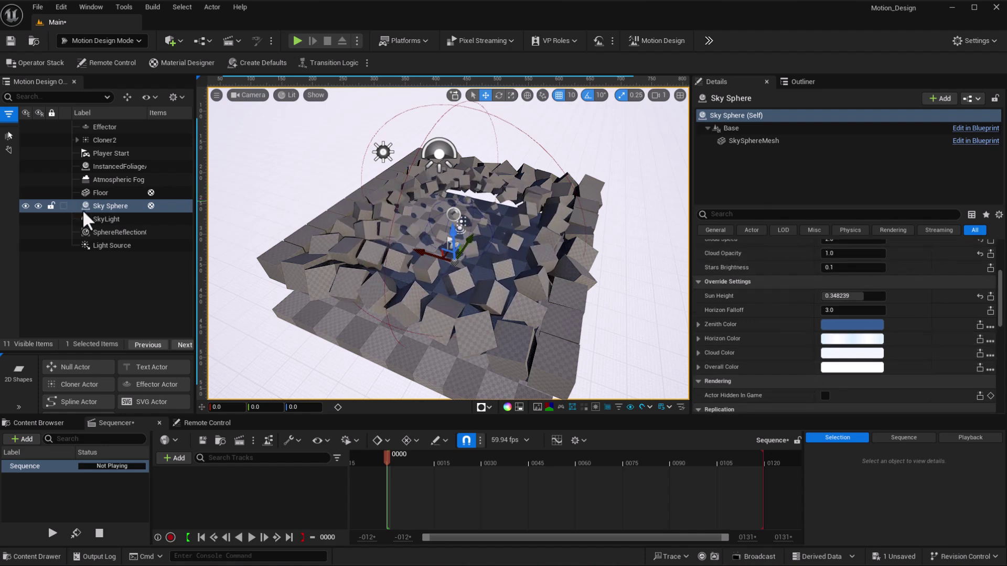
Disable the orientation force on the effector.
click(104, 128)
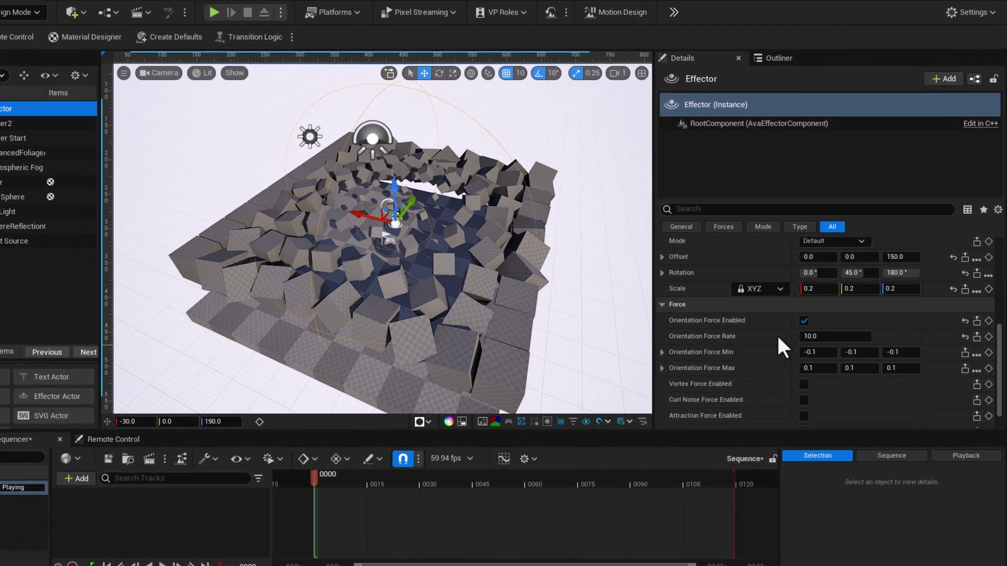
scroll(776, 333, down, 2)
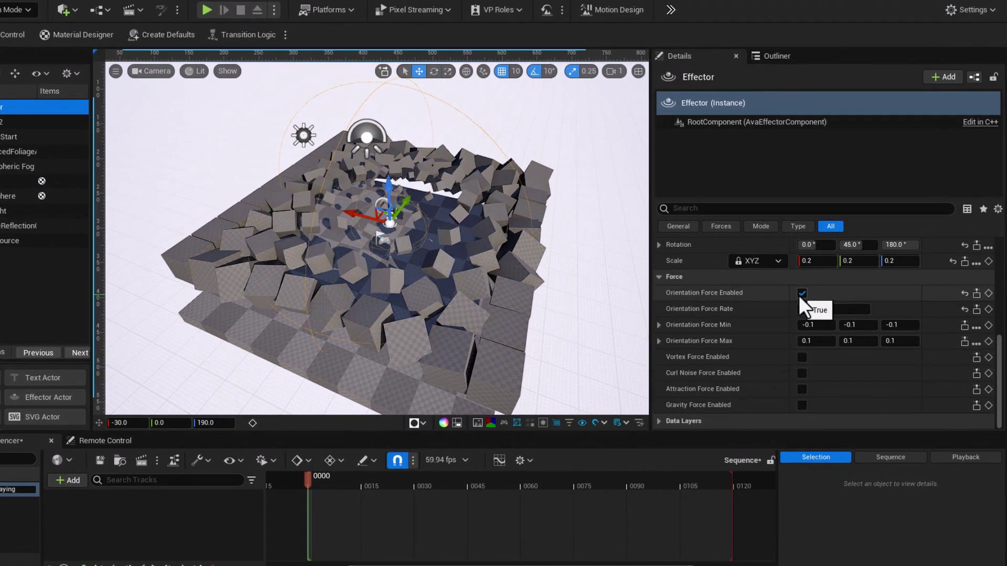
click(801, 294)
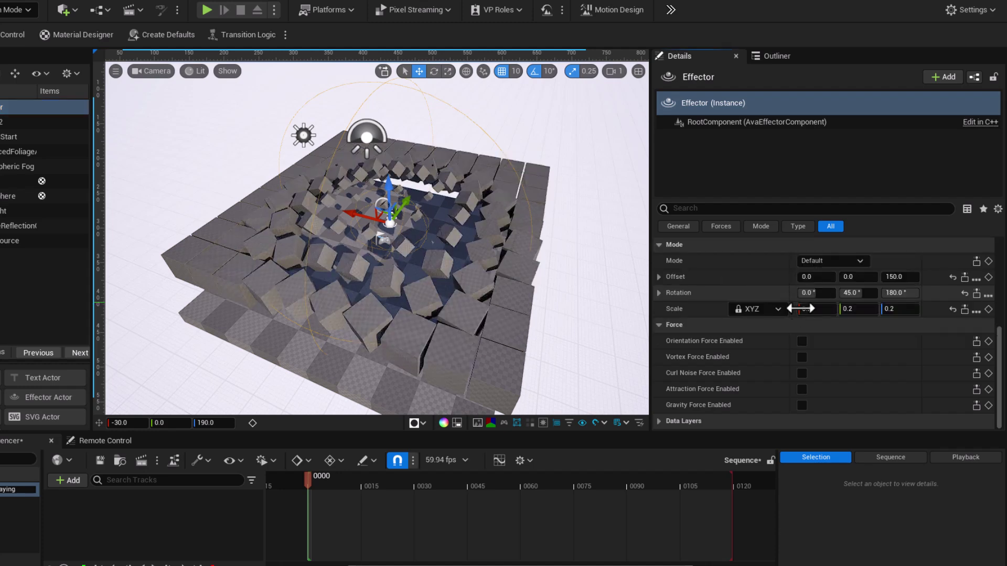
Enable the effector's vortex force, move the effector to -70 in X, and set the vortex force amount to 100.
click(802, 356)
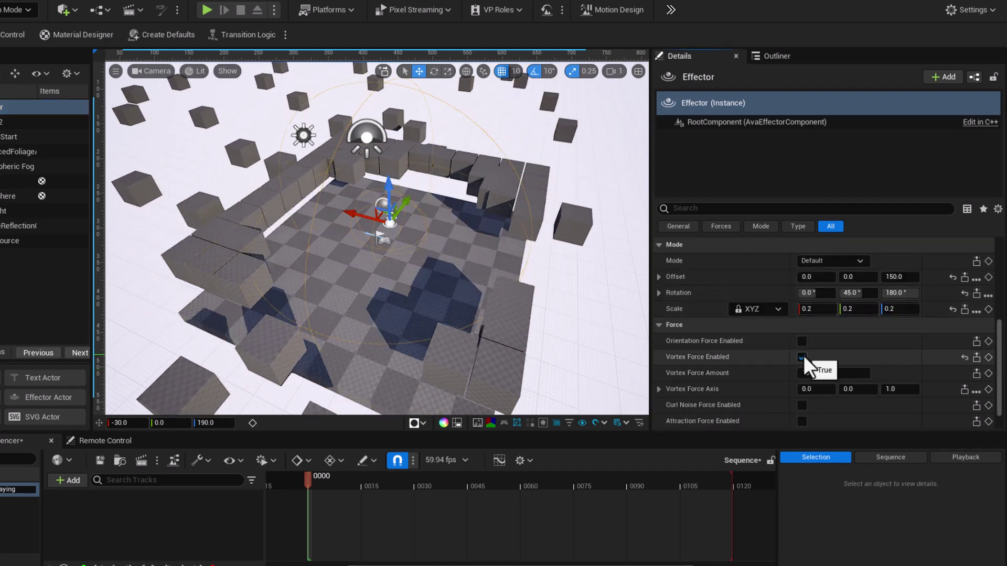
mouse_move(351, 214)
mouse_down()
mouse_move(297, 209)
mouse_move(471, 241)
mouse_move(365, 227)
mouse_up()
click(852, 373)
text(100)
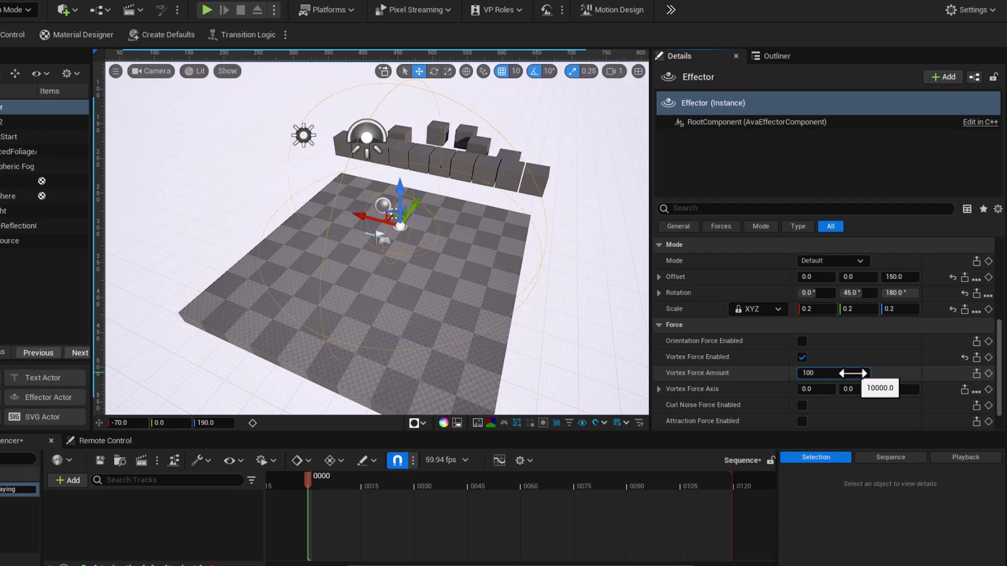
Restart the vortex force by switching it off and on, and leave it disabled.
click(801, 358)
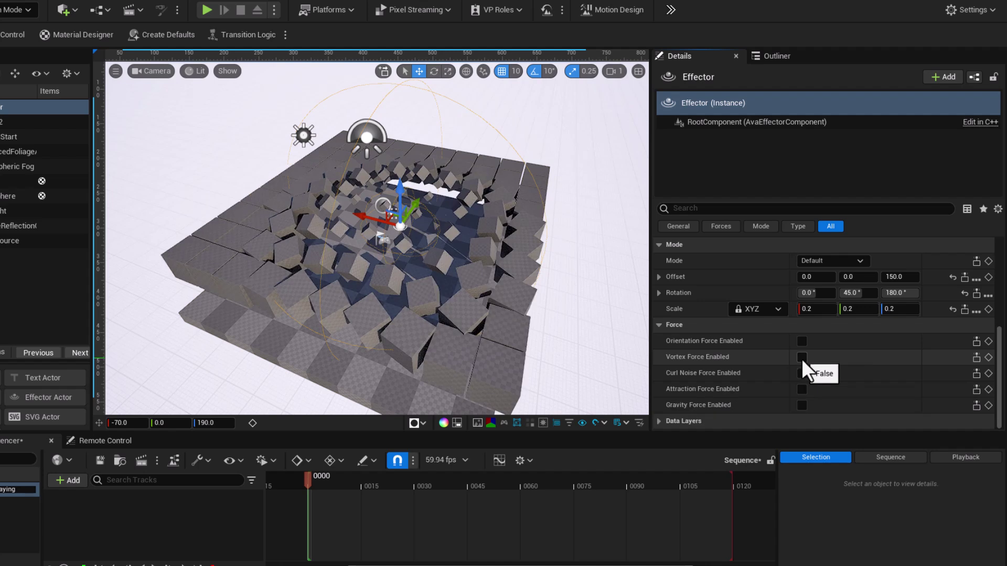
click(801, 358)
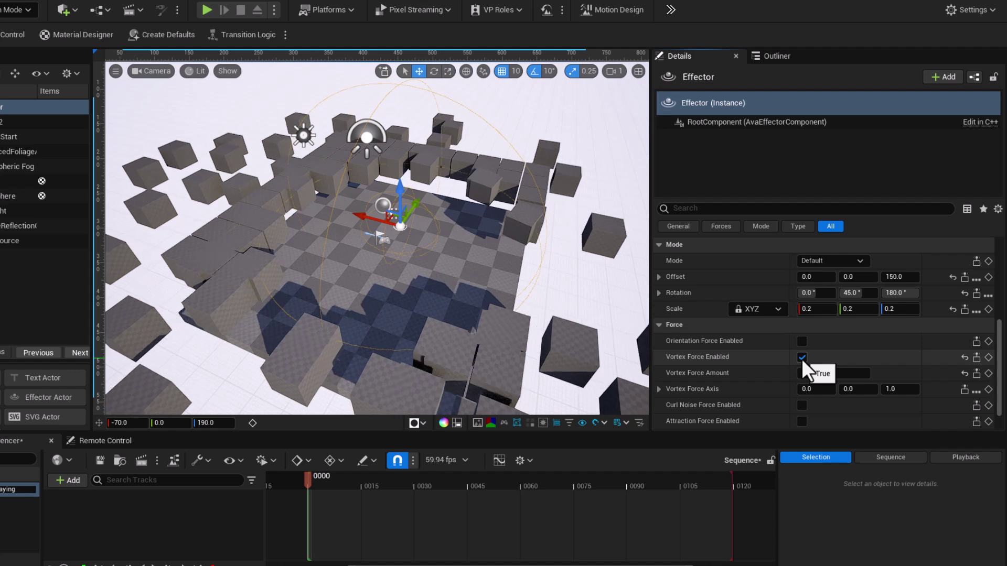
click(802, 357)
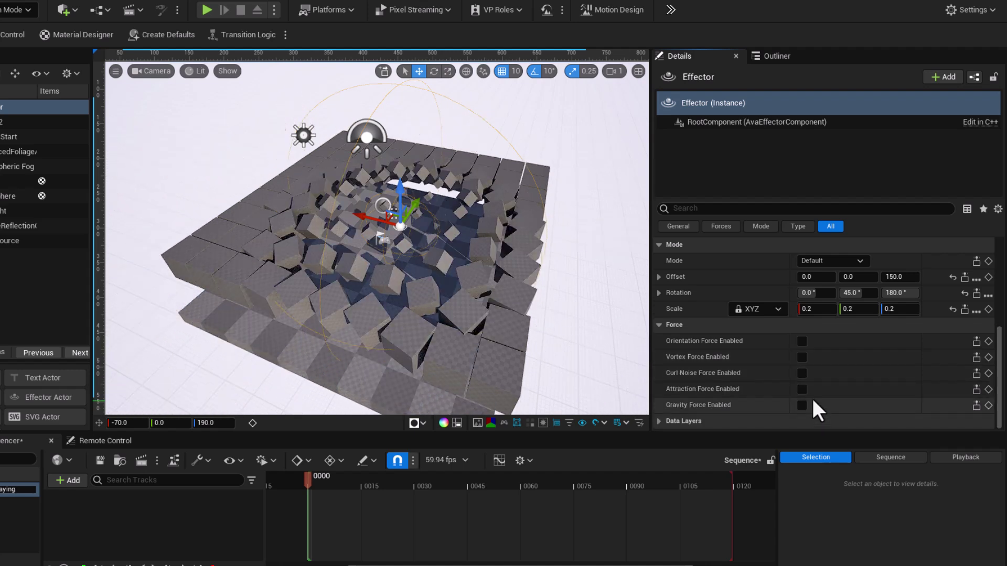
Try the curl noise force with a strength of 100, restart it once, and leave it disabled.
click(802, 374)
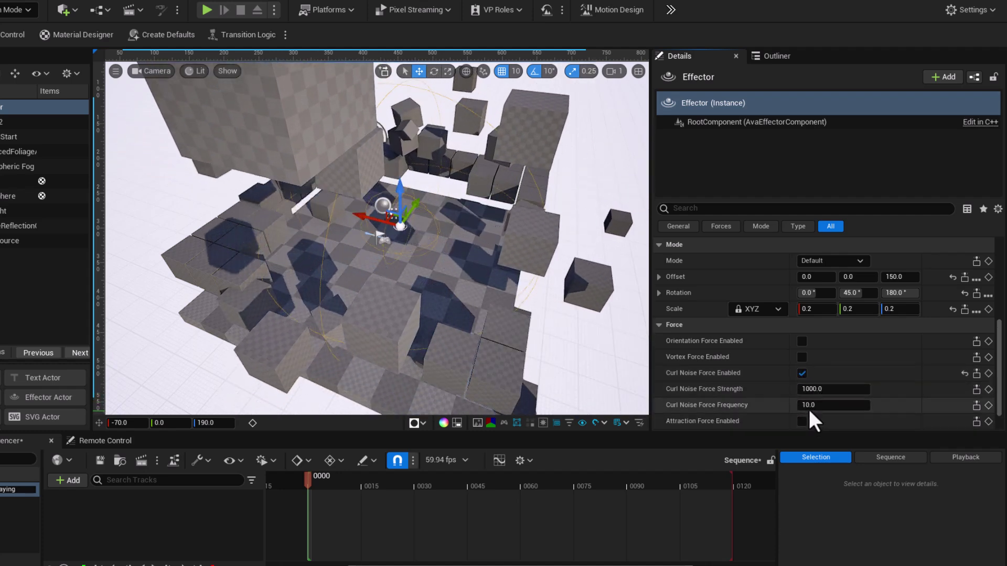
click(818, 389)
text(100)
key(Return)
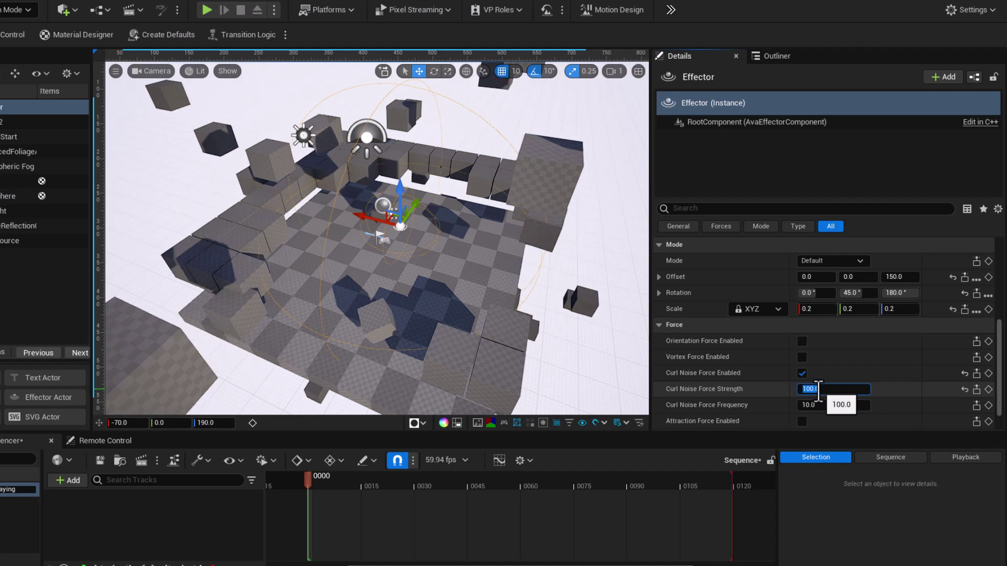
click(802, 373)
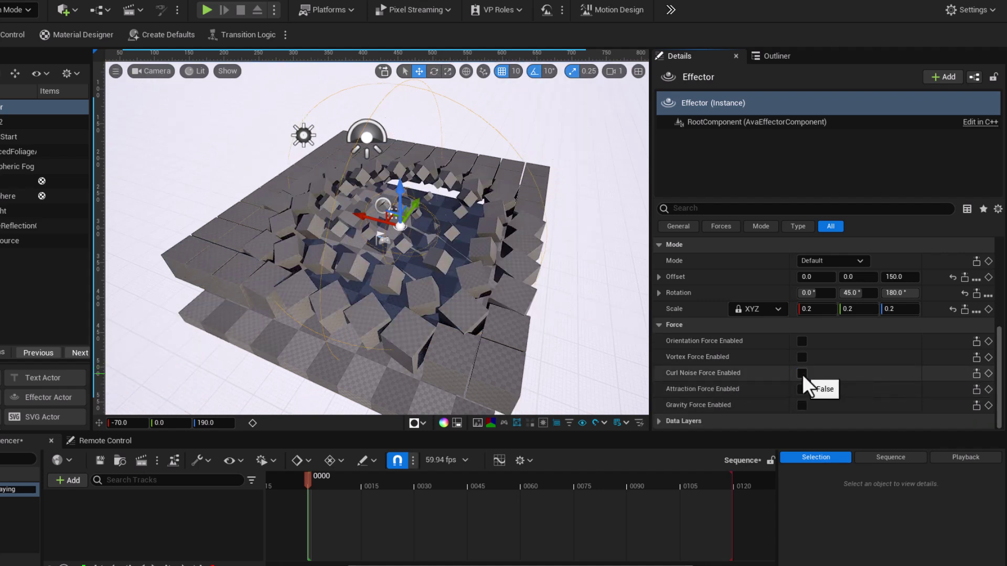
click(802, 374)
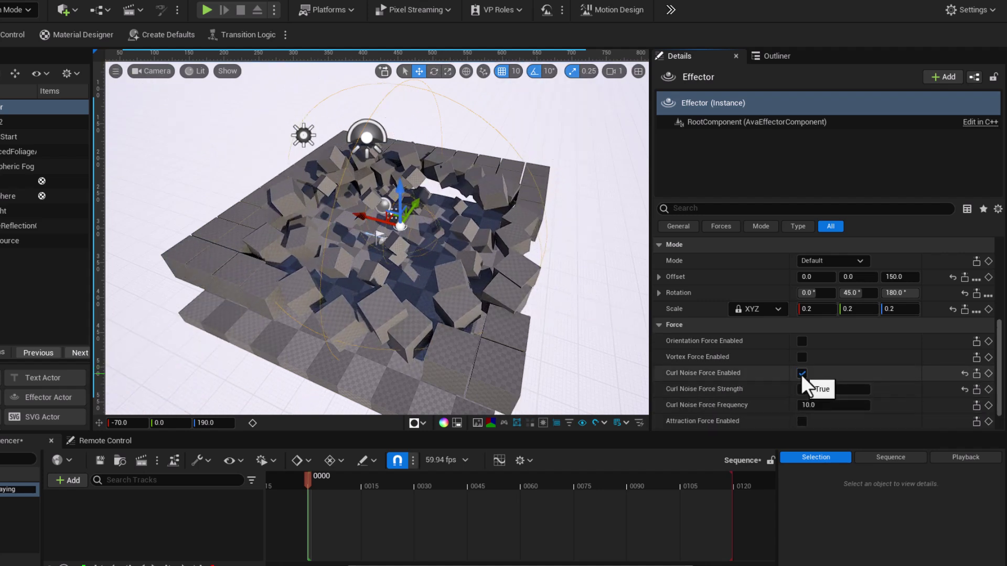
click(801, 374)
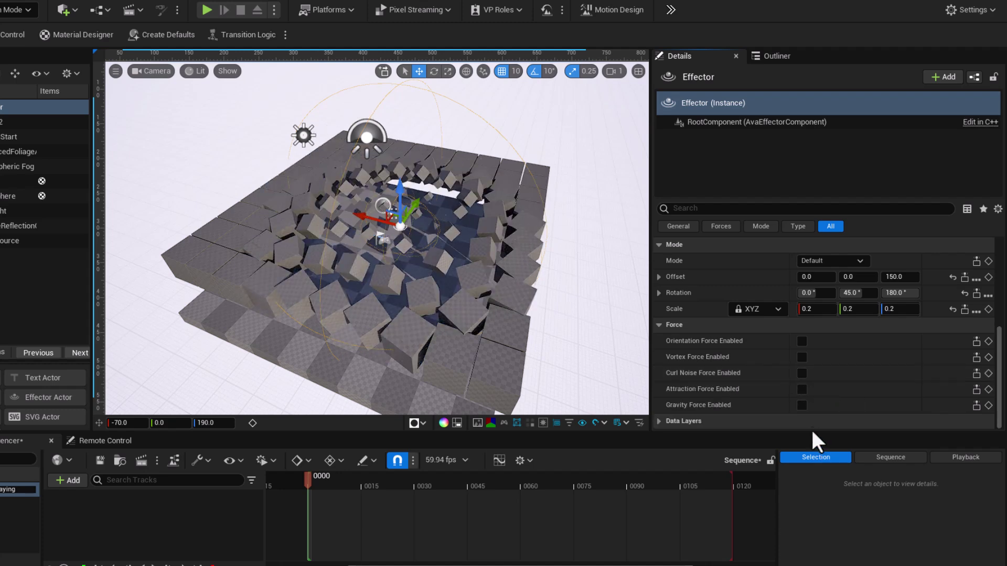
Try the attraction force on the effector and switch it back off.
click(802, 389)
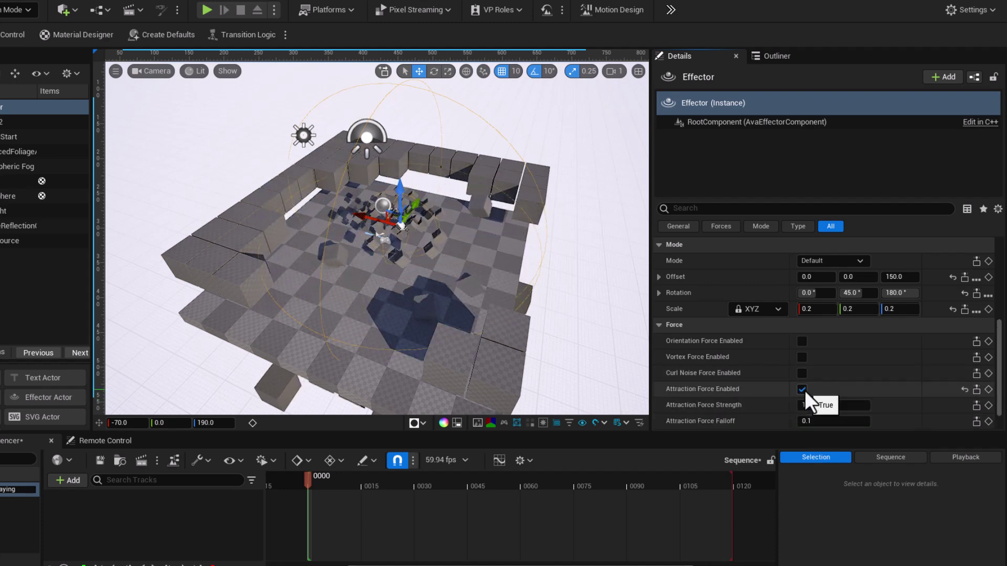
click(804, 390)
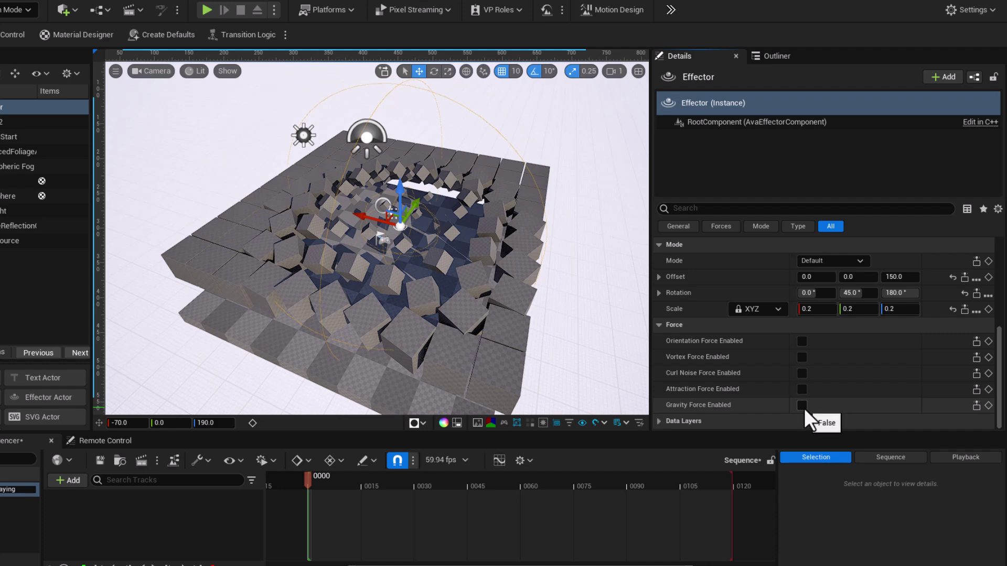
Try the gravity force on the effector and move the effector to 140 in X.
click(802, 405)
drag(367, 217, 325, 242)
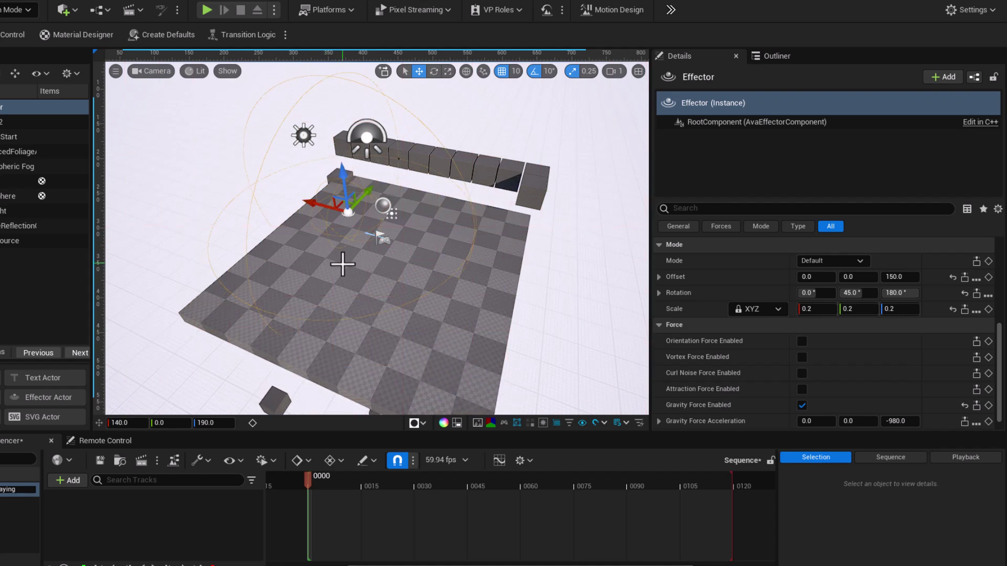
scroll(802, 393, up, 3)
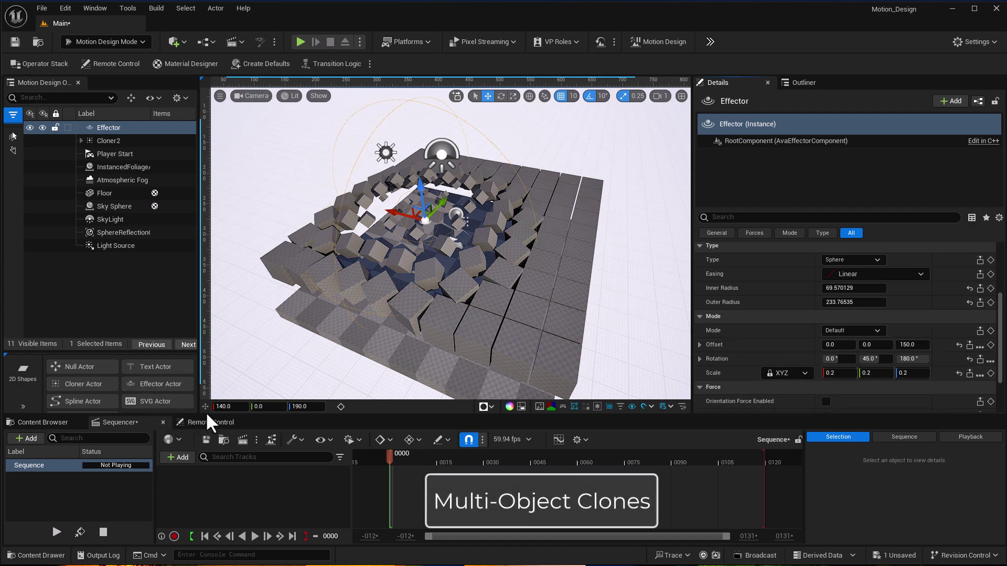
Draw a 3D sphere about 88 units across over the front of the grid and nest it under Cloner2.
drag(158, 341, 157, 297)
click(31, 360)
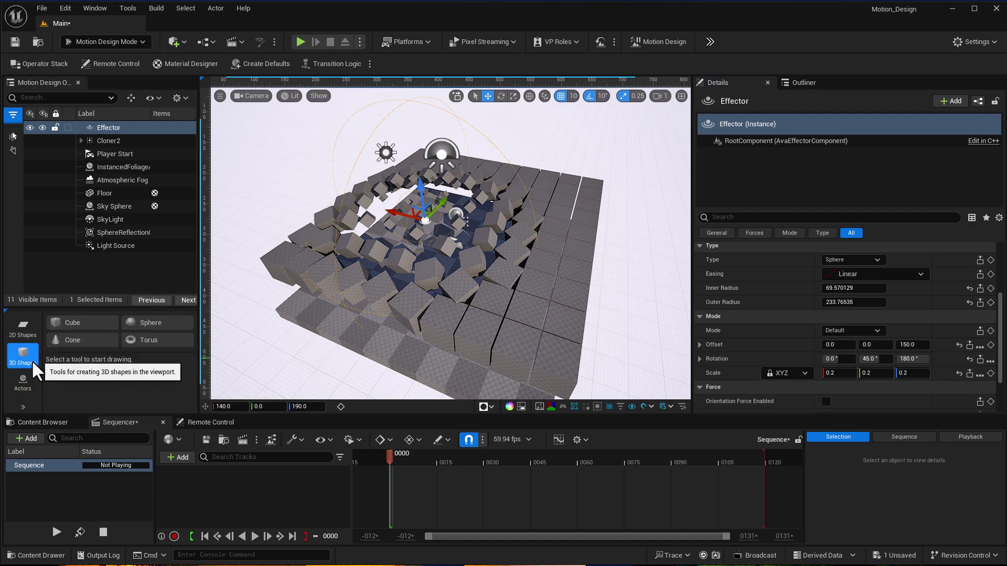
click(143, 325)
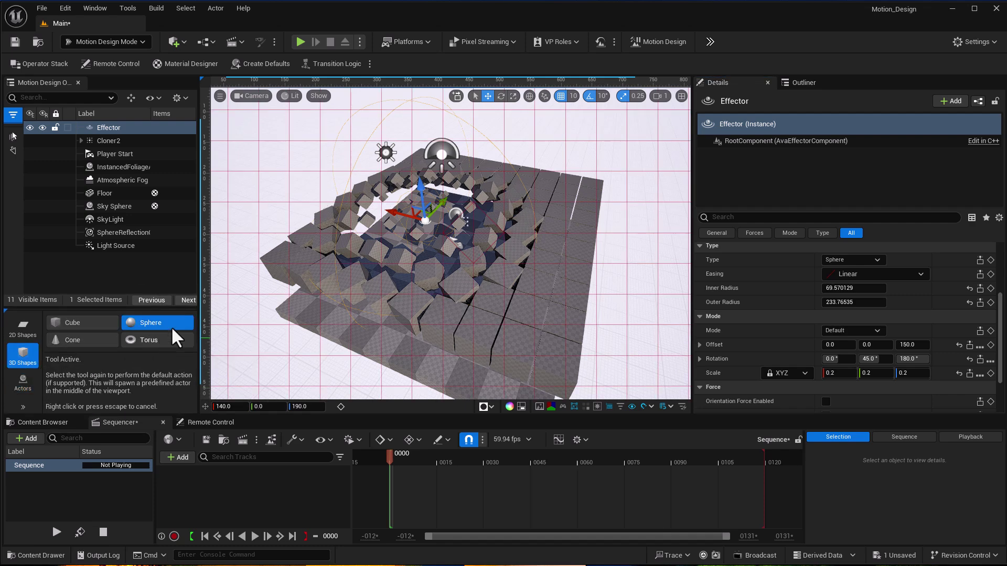
drag(444, 283, 496, 343)
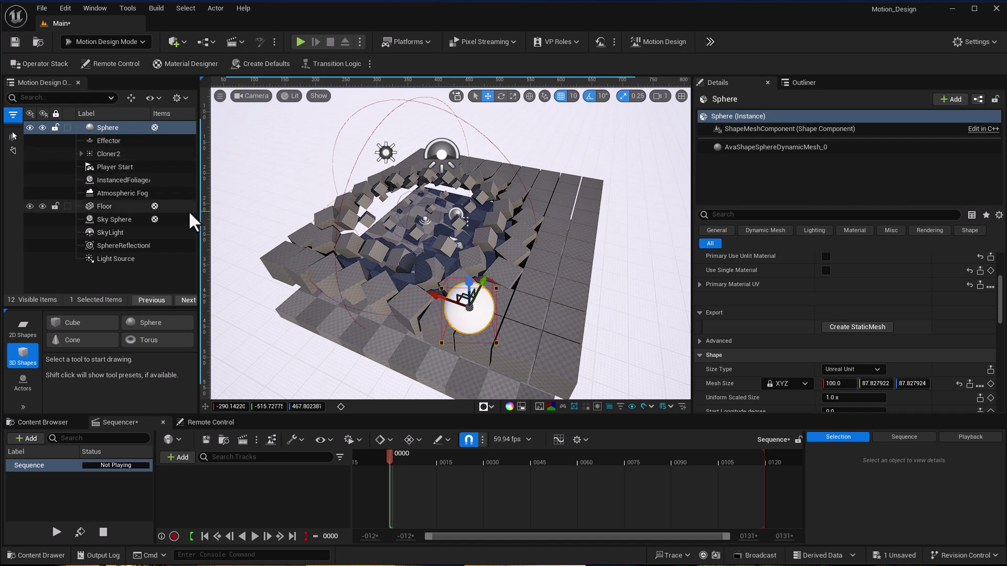
click(81, 153)
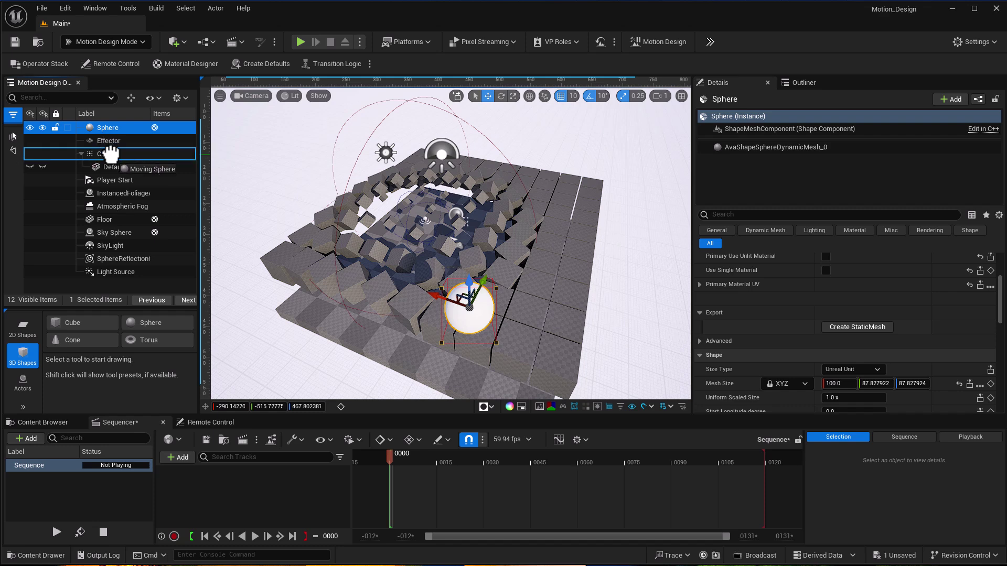
drag(111, 153, 111, 154)
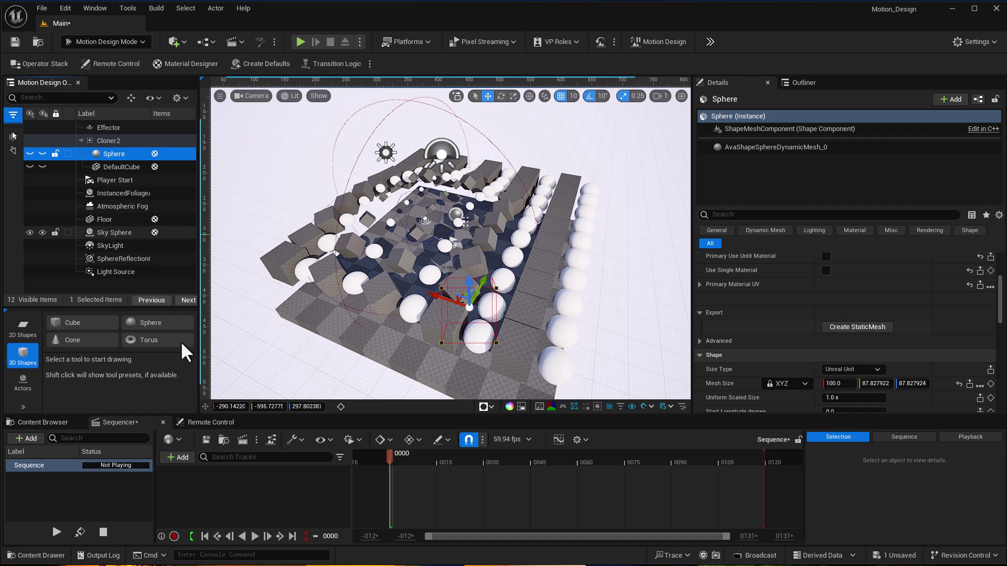
Draw a 3D torus about 134 units across over the front of the grid and nest it under Cloner2.
click(144, 340)
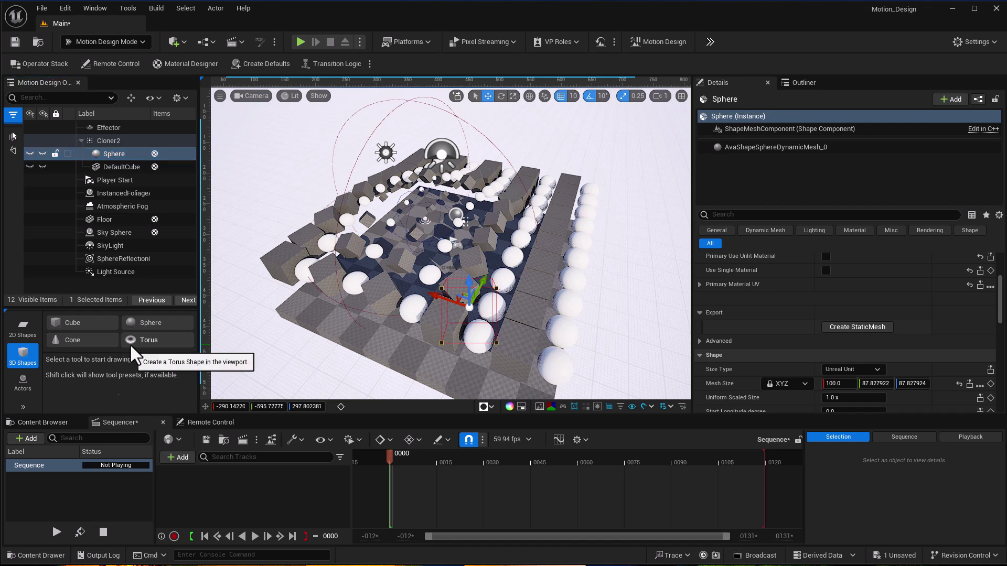
drag(404, 278, 463, 354)
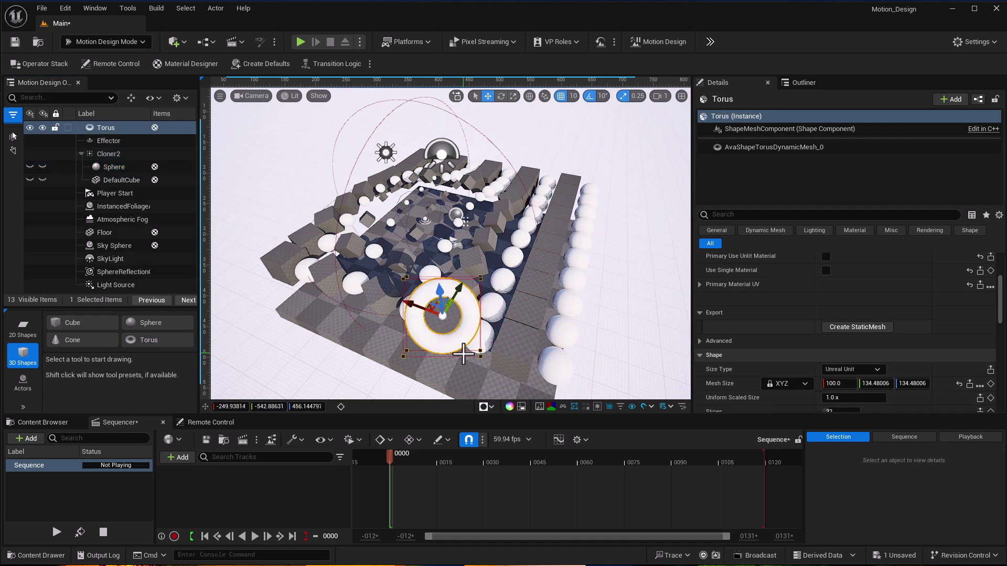
mouse_move(113, 131)
mouse_down()
mouse_move(108, 166)
mouse_move(112, 140)
mouse_up()
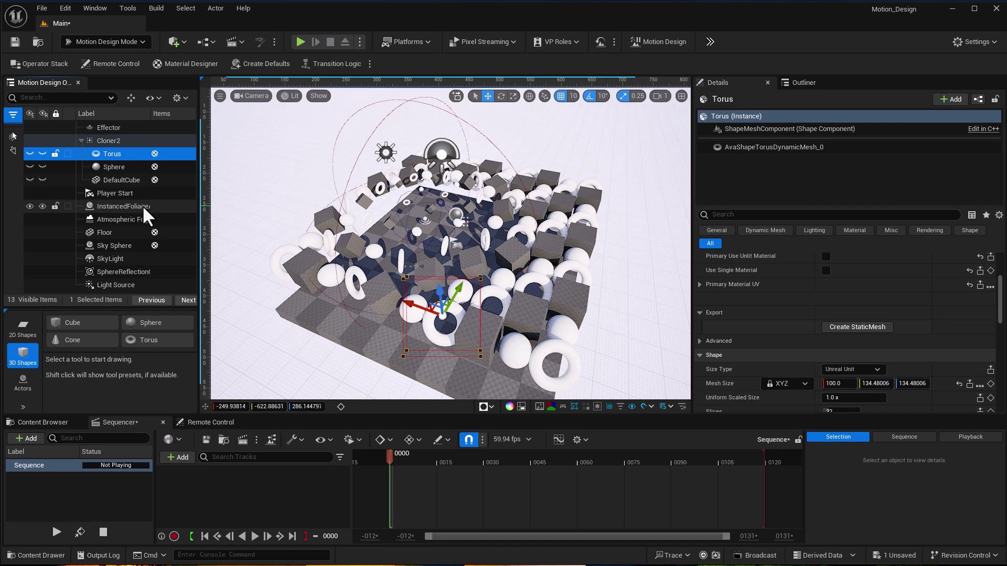
click(362, 136)
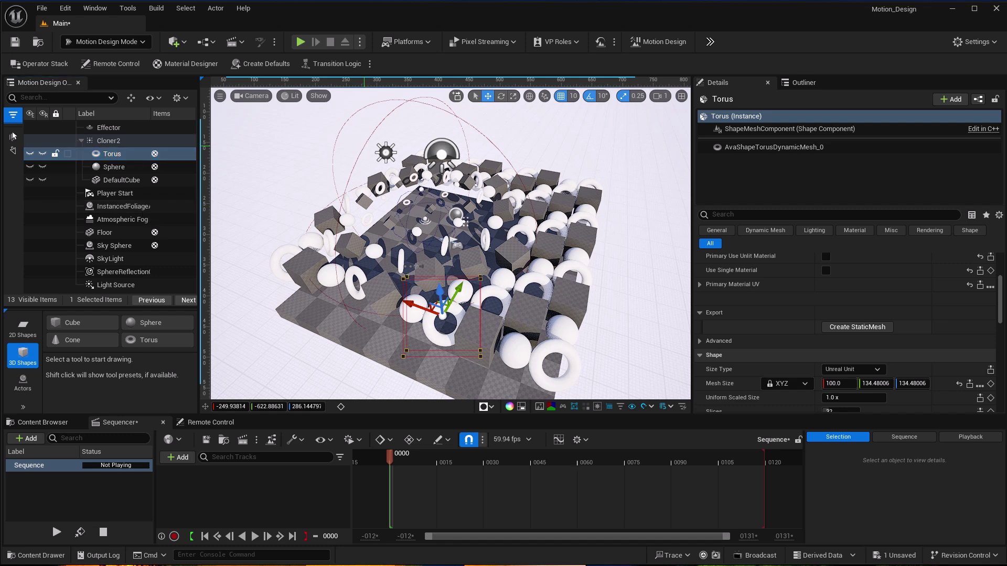
Move the effector through the mixed clones along X and leave it at -70.
click(118, 129)
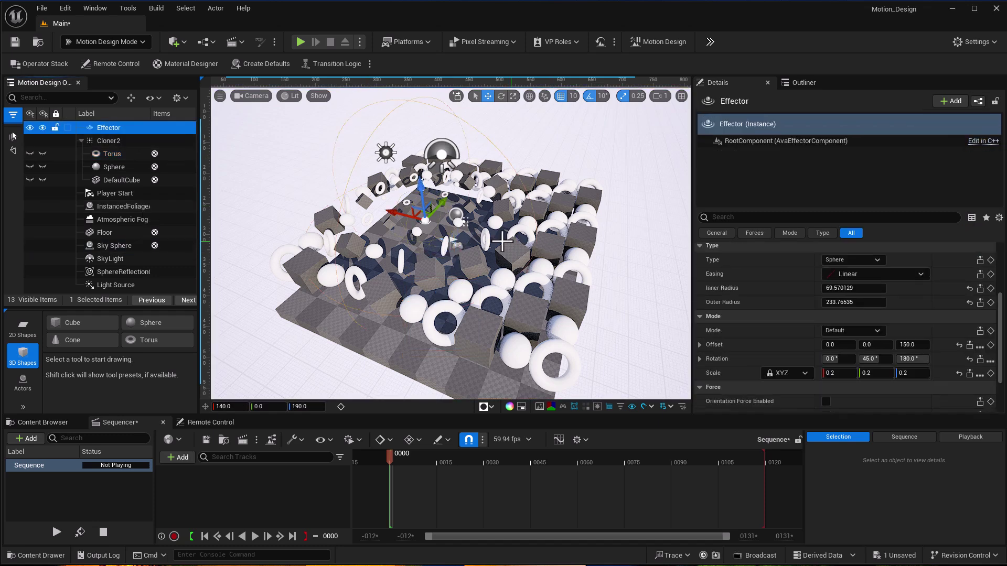
drag(396, 212, 455, 248)
drag(517, 279, 365, 294)
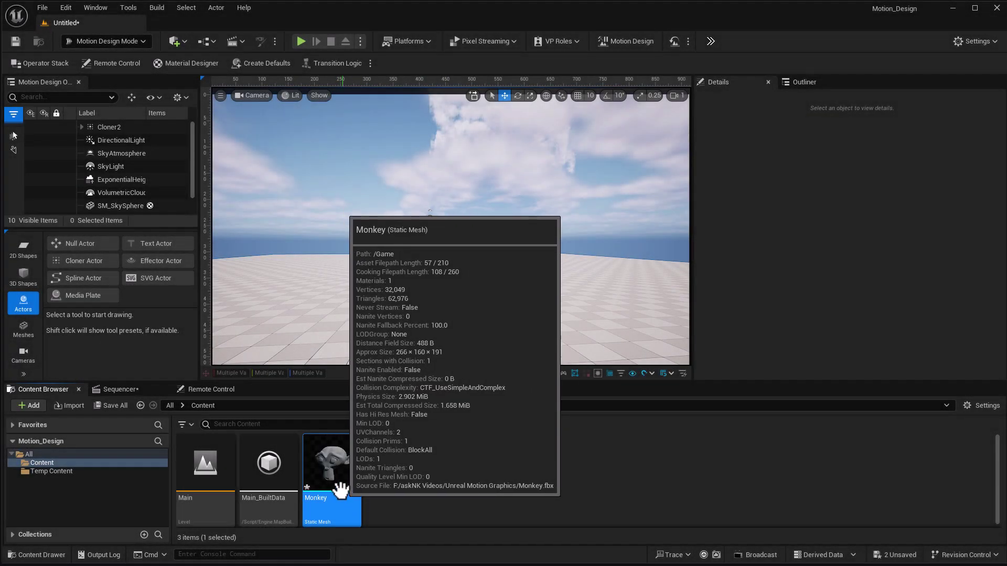
In the Untitled level, nest the Monkey static mesh from the Content folder under Cloner2.
drag(332, 464, 101, 129)
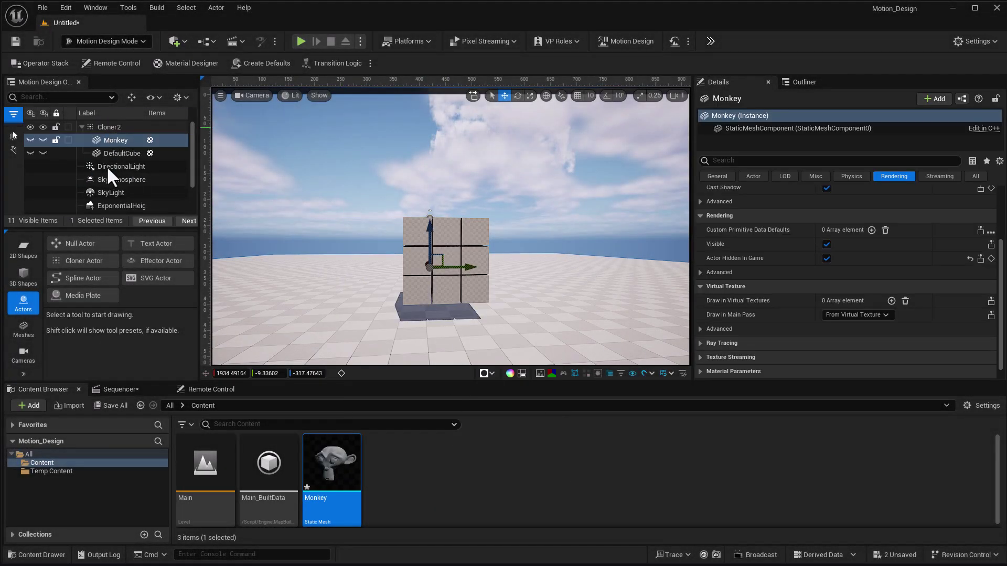
key(a)
right_drag(390, 305, 433, 314)
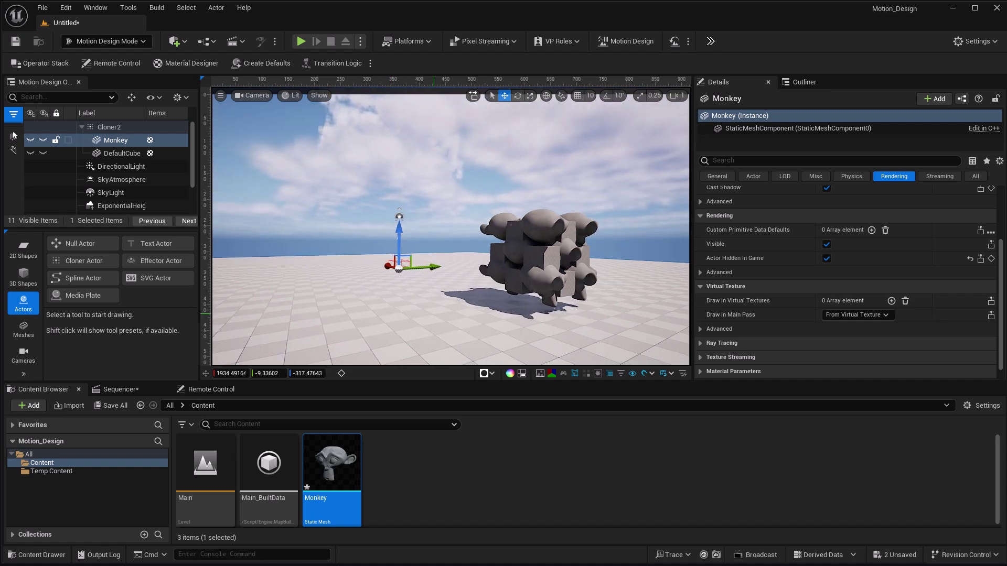
key(a)
right_drag(347, 241, 251, 157)
key(d)
key(s)
key(d)
key(w)
key(s)
Select Cloner2 in the monkey scene and increase its layout values.
click(110, 128)
drag(841, 331, 970, 345)
key(a)
right_drag(420, 301, 443, 299)
drag(852, 359, 920, 359)
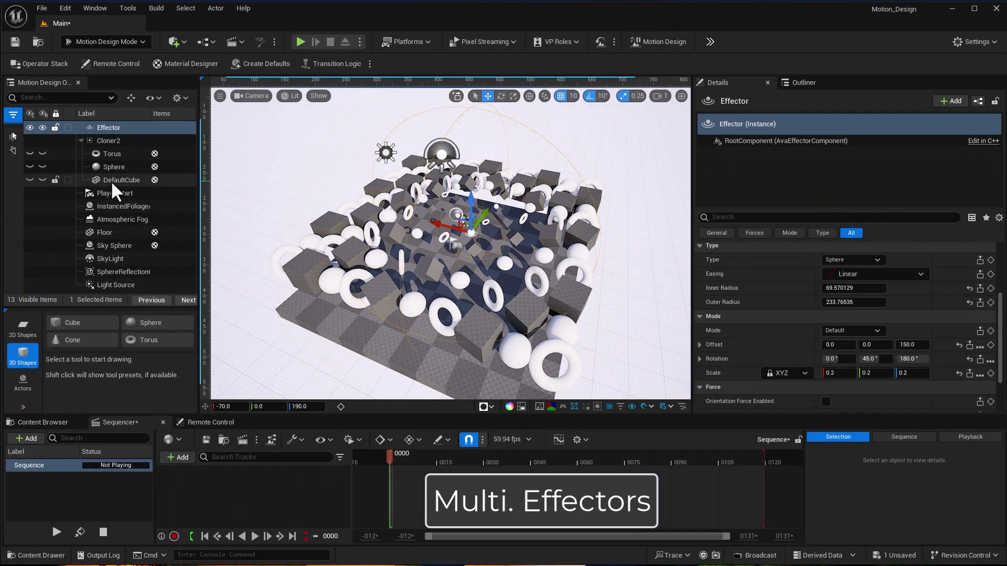
In the Main level, delete the DefaultCube and the Torus from Cloner2, accepting the broken references.
click(114, 181)
key(Delete)
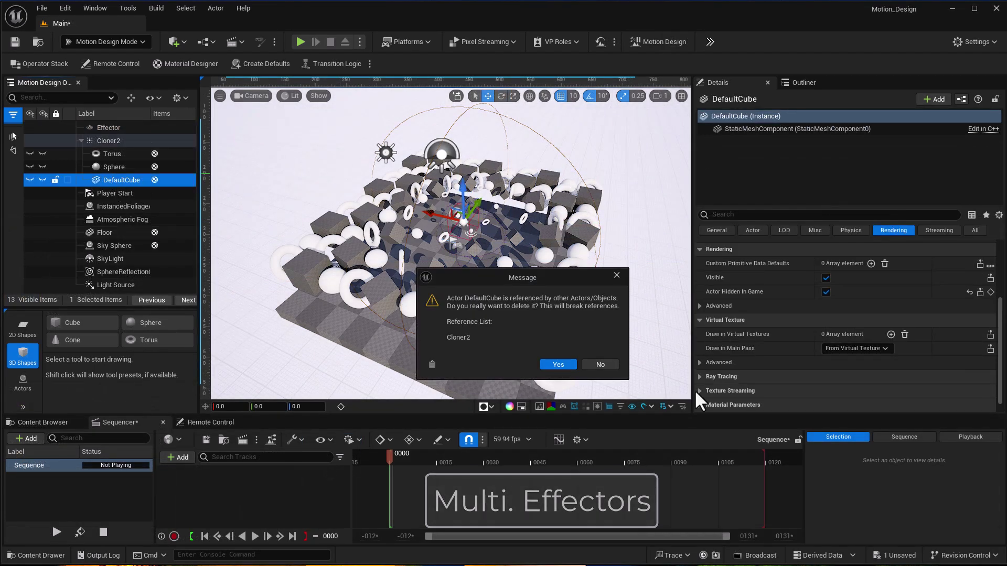
click(554, 366)
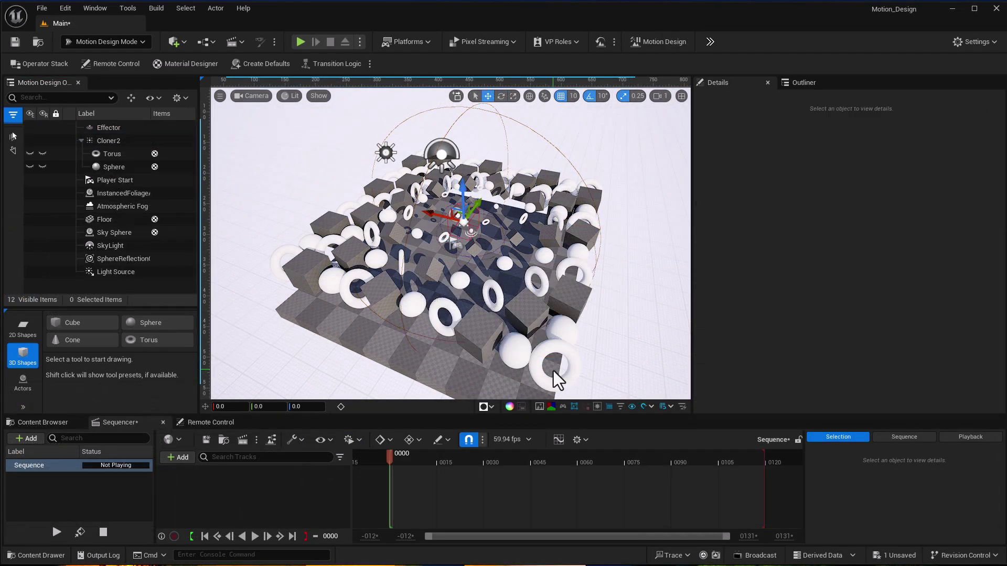
click(121, 153)
key(Delete)
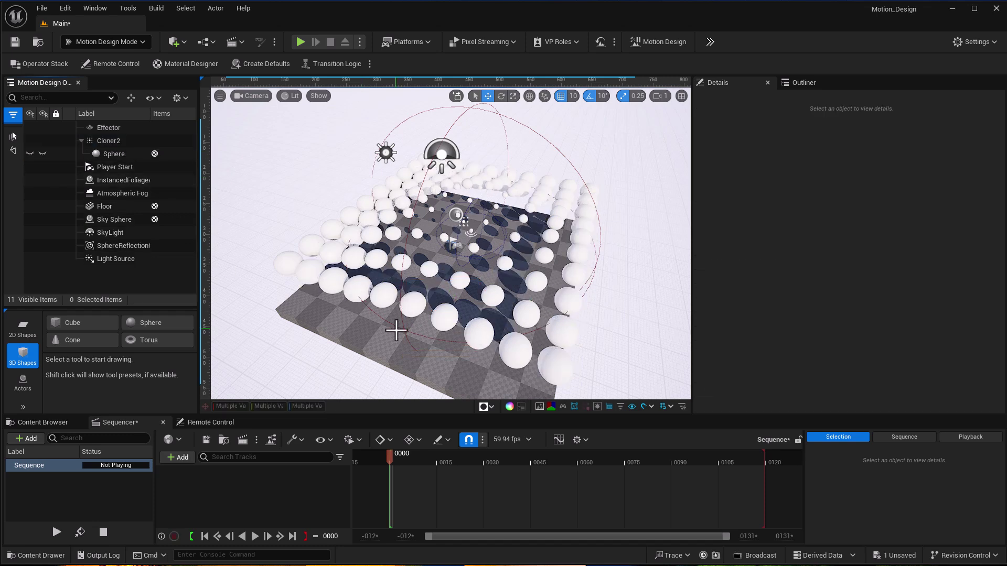
Delete the effector from the scene.
click(447, 133)
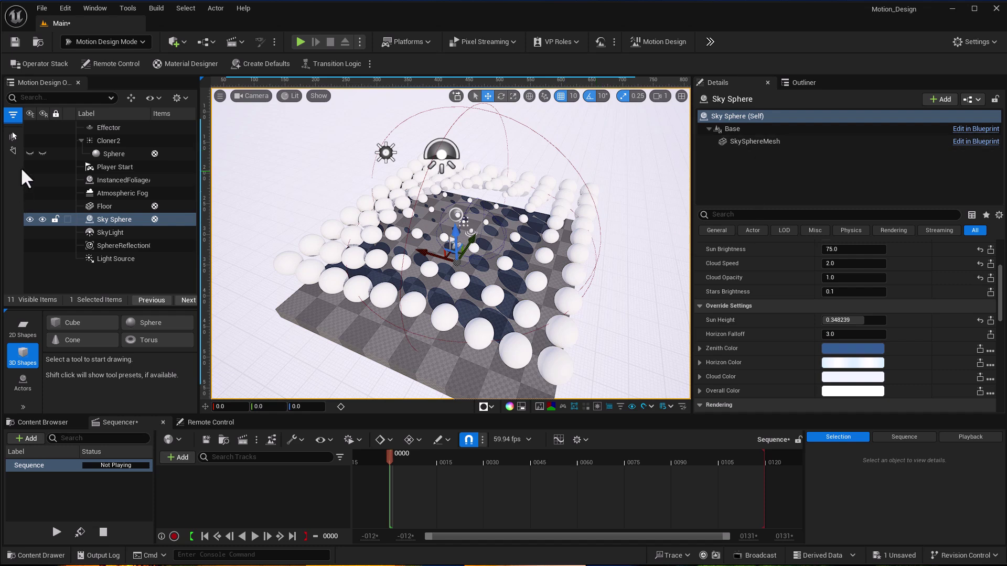
click(135, 131)
key(Delete)
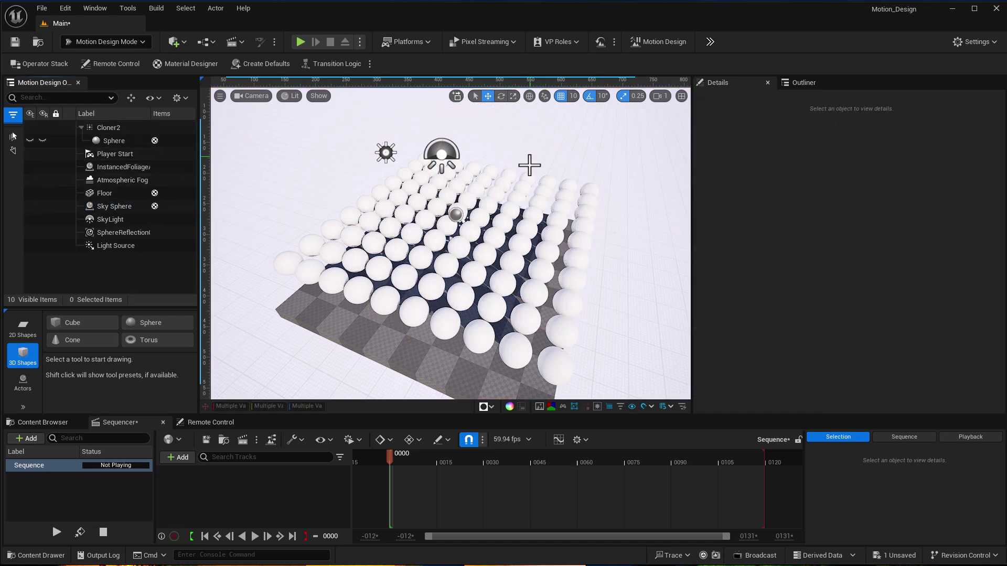
click(497, 260)
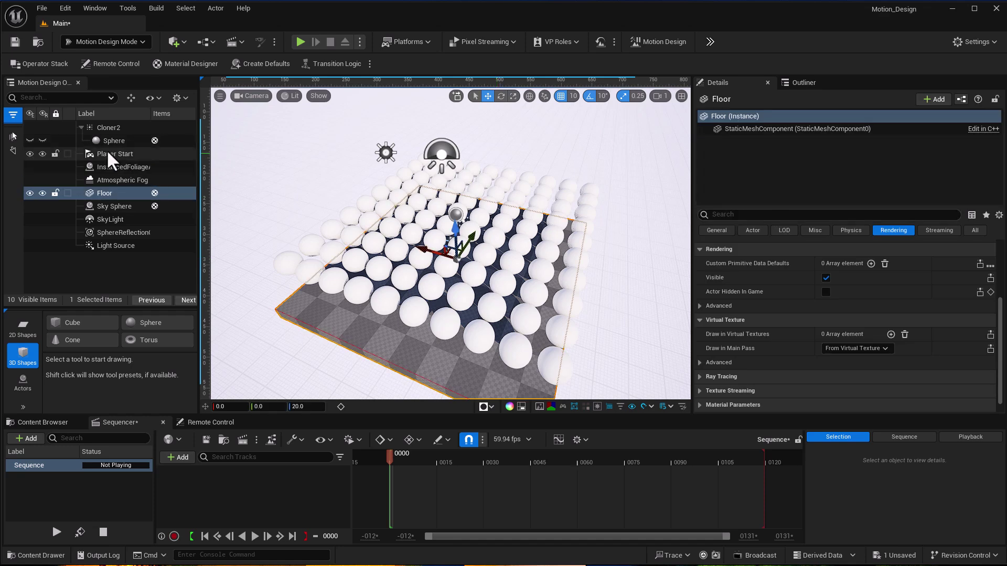
Set Cloner2's Spacing X and Spacing Y to 100.
click(109, 129)
click(856, 323)
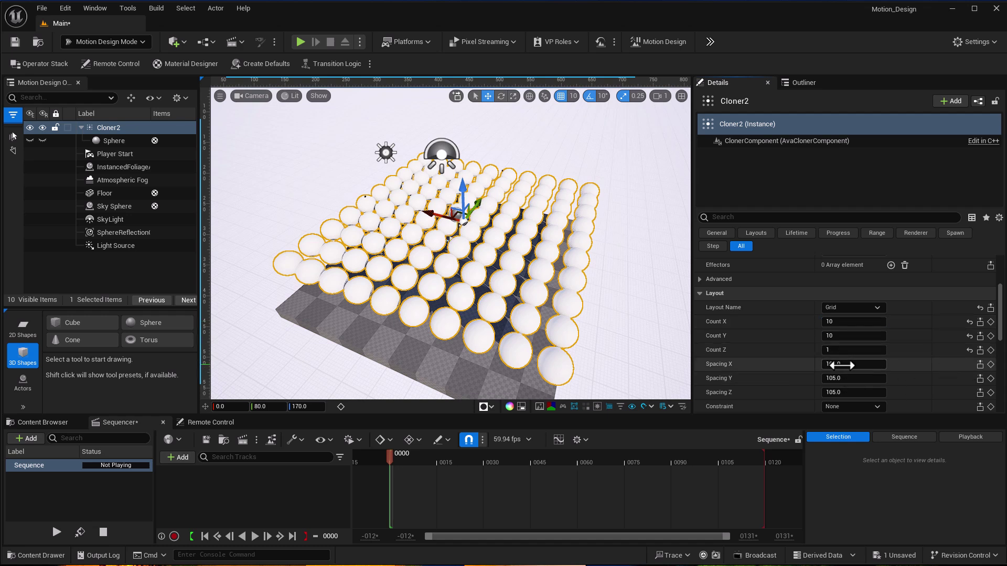
click(839, 365)
text(100)
key(Tab)
text(100)
key(Return)
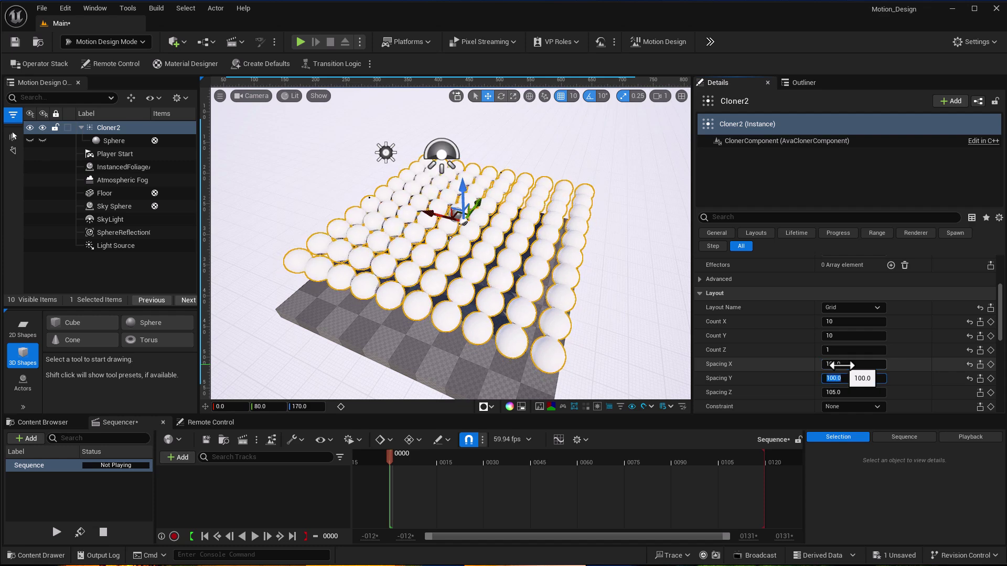
Set Cloner2's Count X and Count Y to 1000.
click(855, 321)
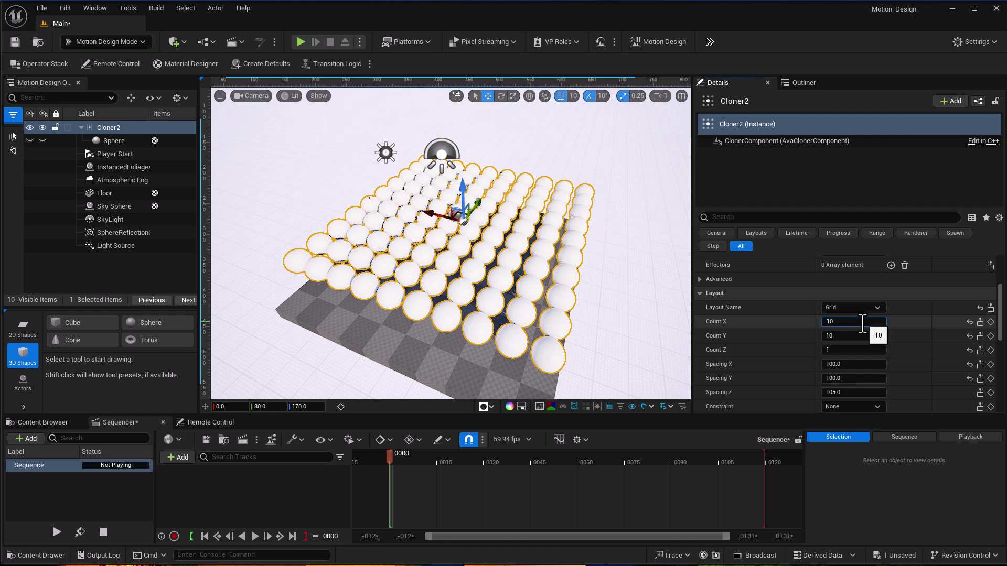
key(Tab)
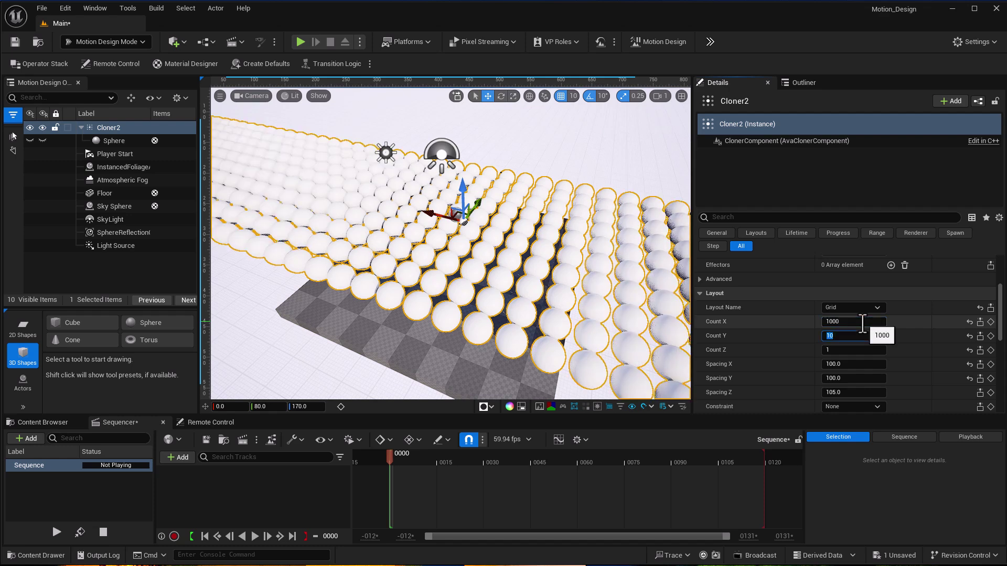
text(1000)
key(Return)
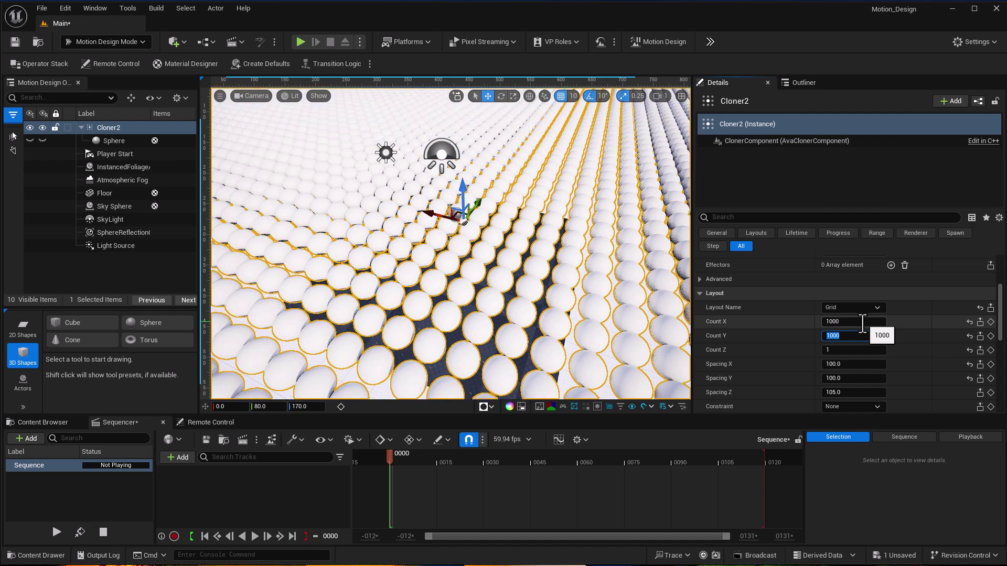
Change the cloned sphere's primary simple color to a dark red, about R 0.40, G 0.04, B 0.02.
click(37, 423)
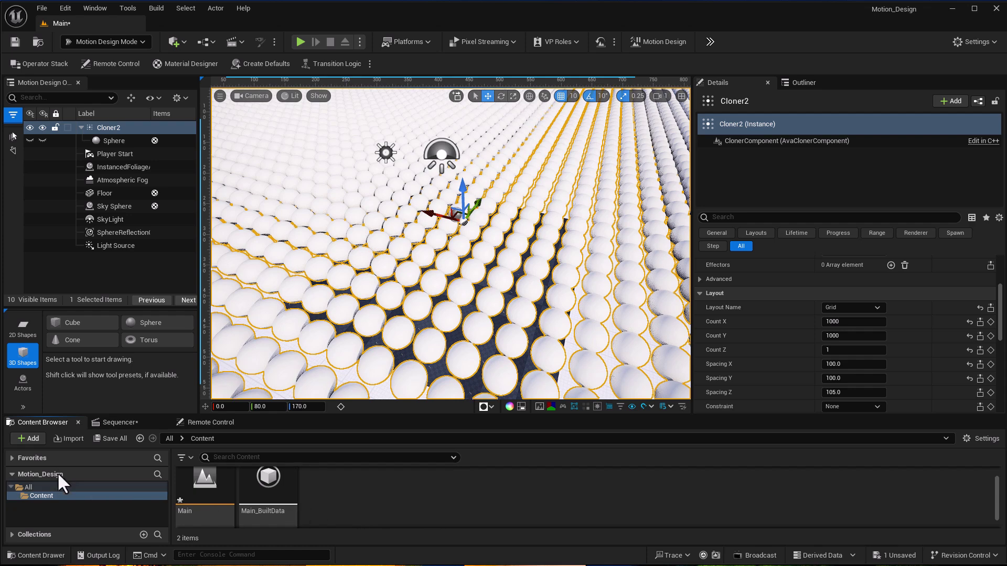
click(109, 141)
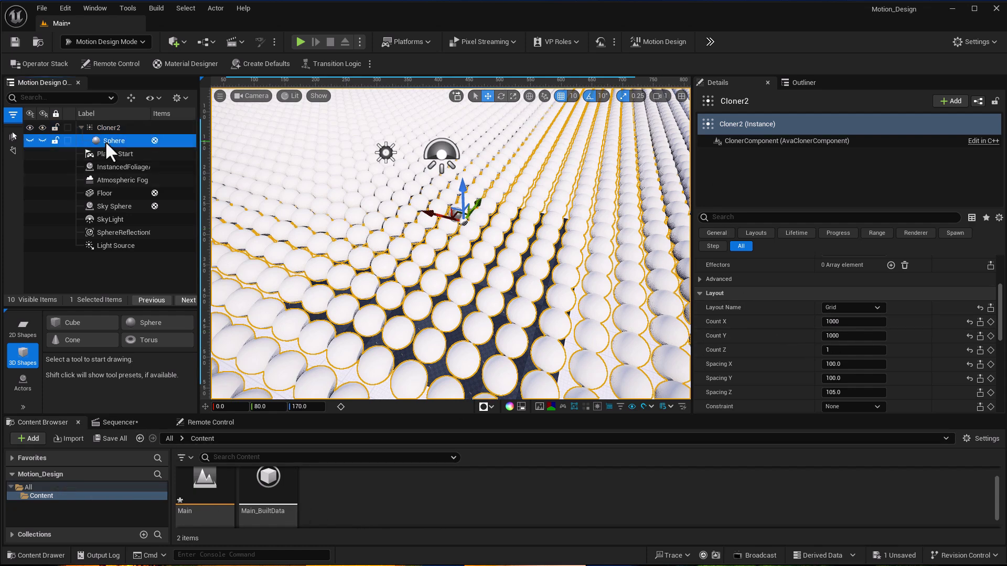
scroll(858, 335, down, 1)
scroll(850, 336, up, 6)
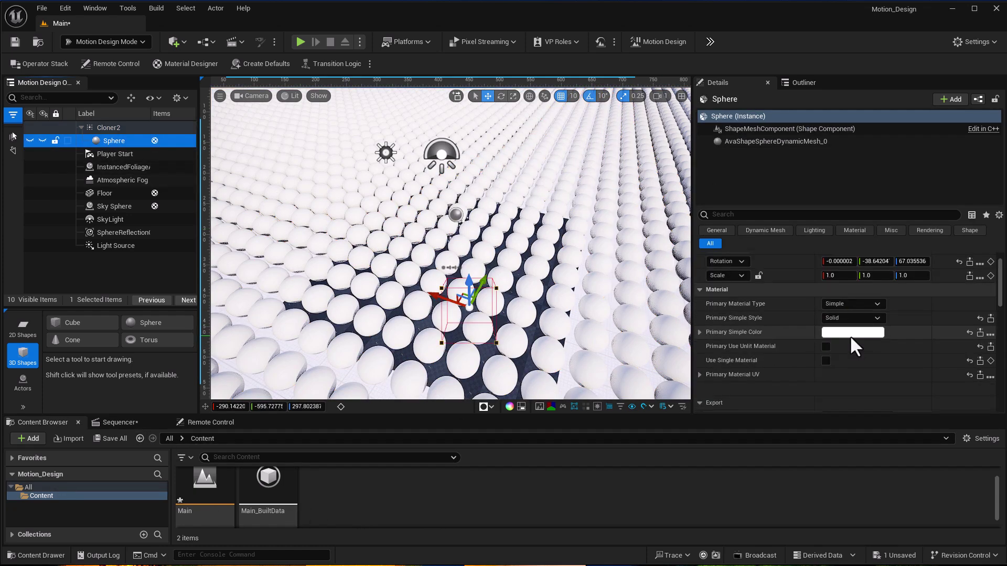
click(849, 333)
drag(917, 426, 946, 415)
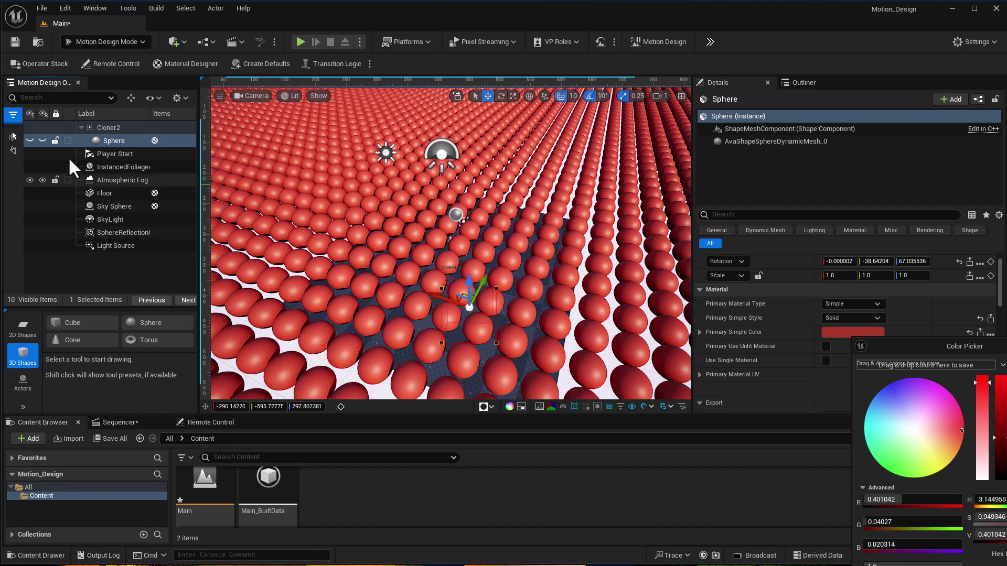
Set Cloner2's Spacing X and Spacing Y to 80.
click(114, 128)
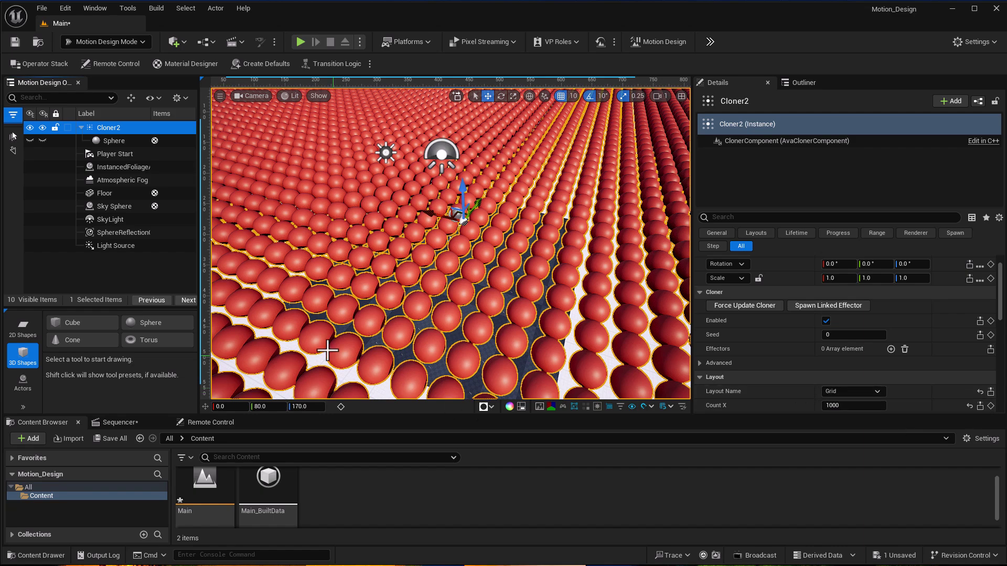
mouse_move(471, 359)
right_down()
mouse_move(331, 359)
mouse_move(451, 358)
right_up()
scroll(797, 354, down, 3)
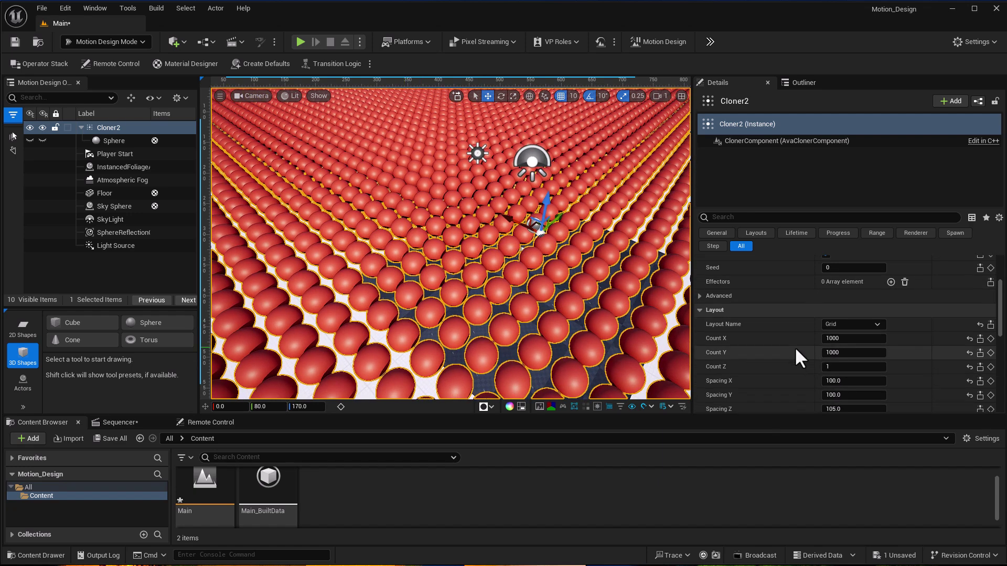
scroll(835, 391, down, 2)
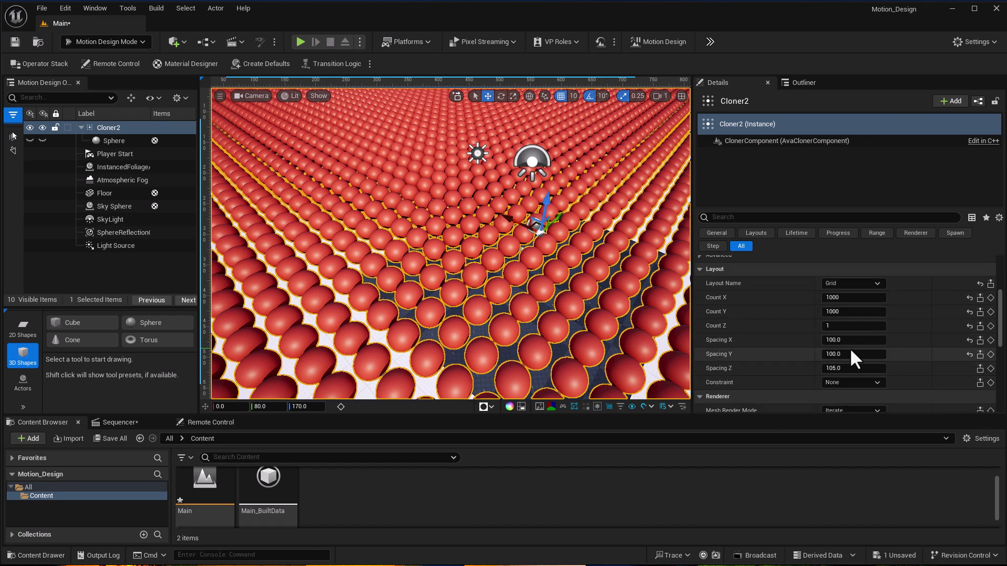
click(852, 341)
drag(852, 341, 796, 341)
text(80)
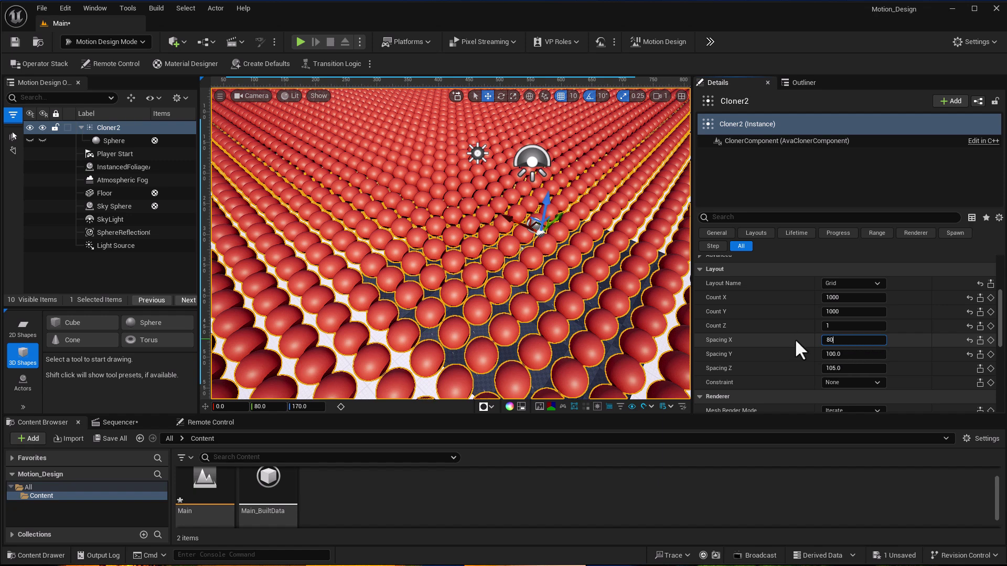
key(Tab)
text(80)
key(Return)
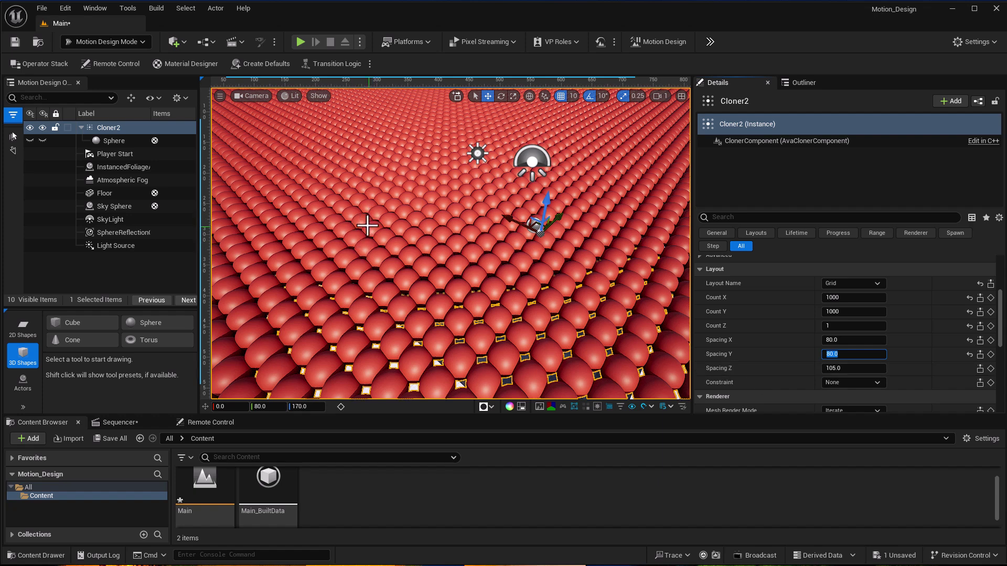
Change the viewport layout to two side-by-side panes with Top and Perspective views.
click(219, 96)
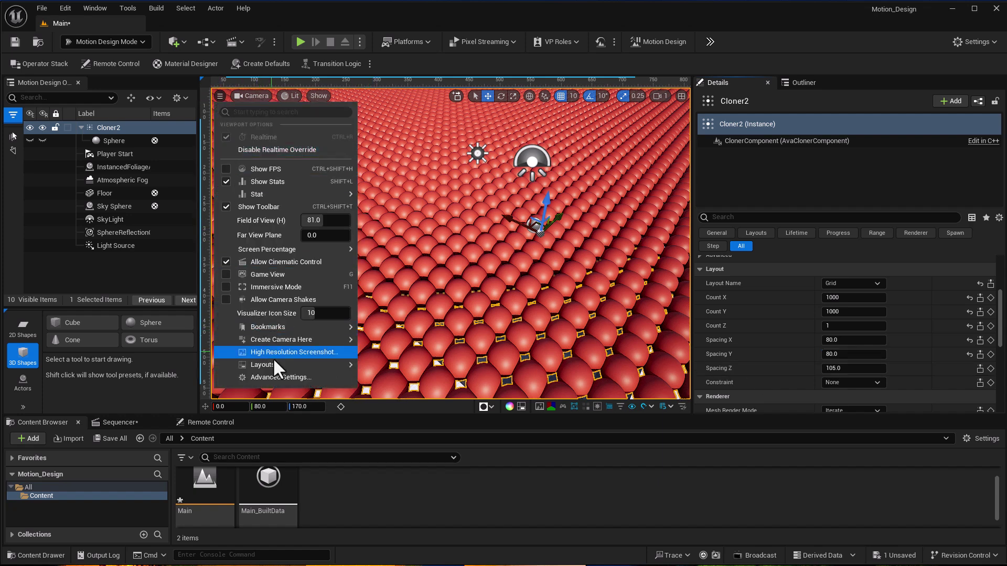
click(385, 434)
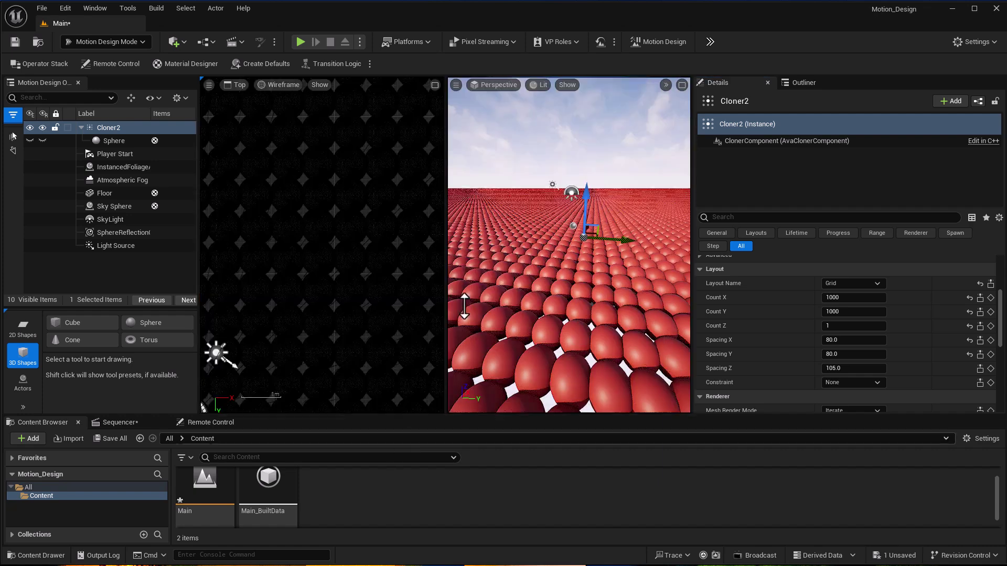
scroll(356, 283, down, 1)
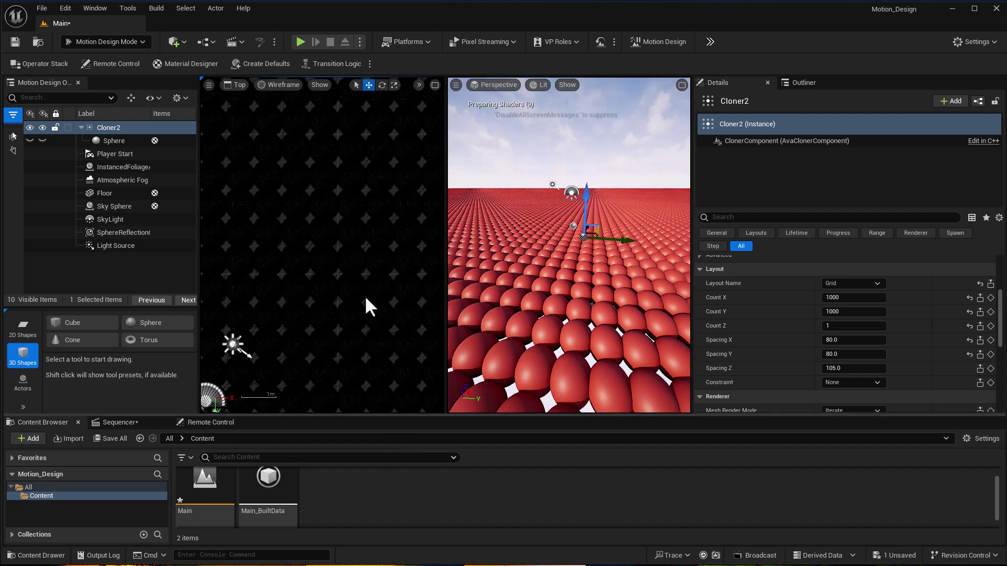
scroll(365, 296, down, 2)
scroll(366, 297, down, 1)
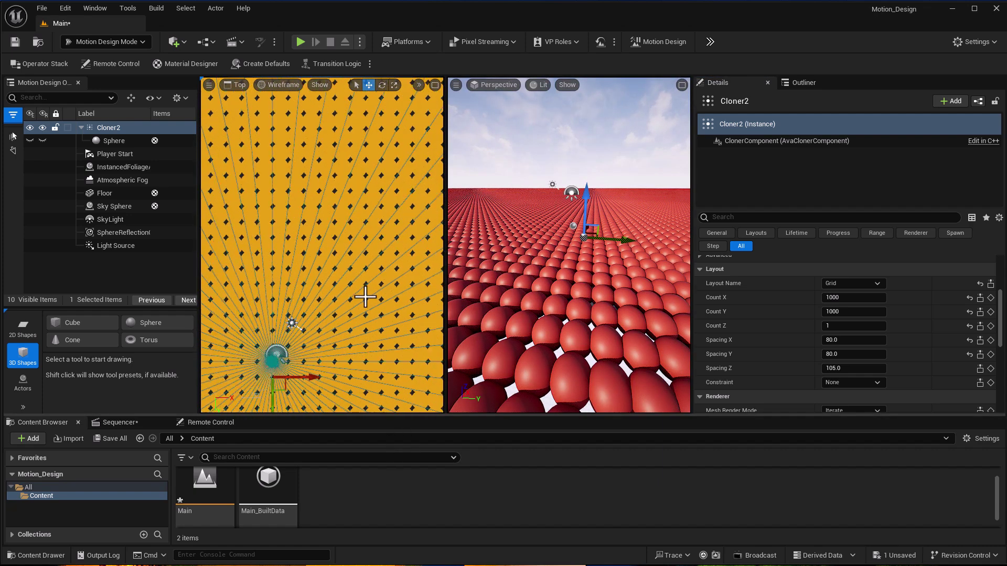
scroll(366, 297, up, 1)
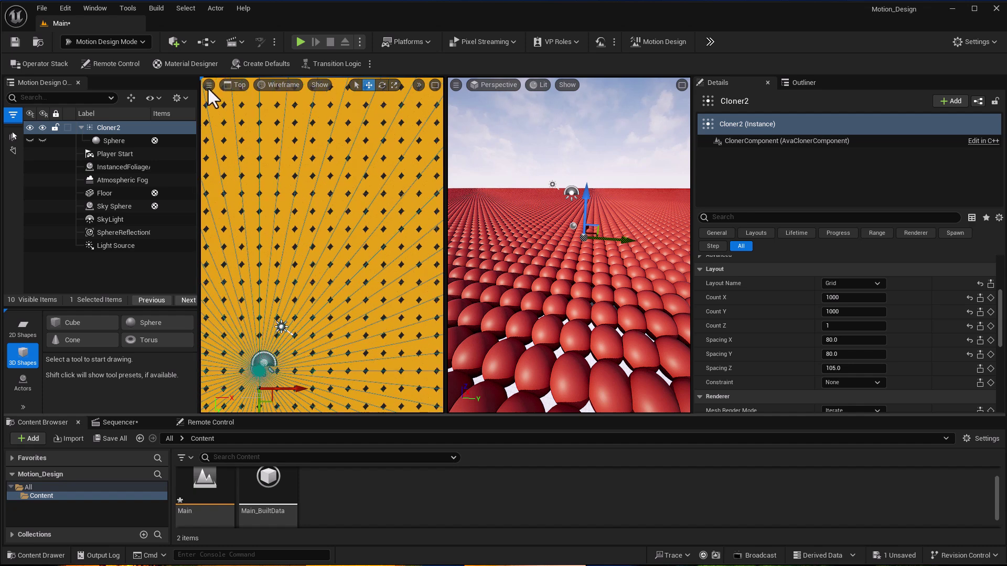
Switch the viewport layout to a single Perspective pane looking across the sphere grid.
click(209, 85)
mouse_move(269, 275)
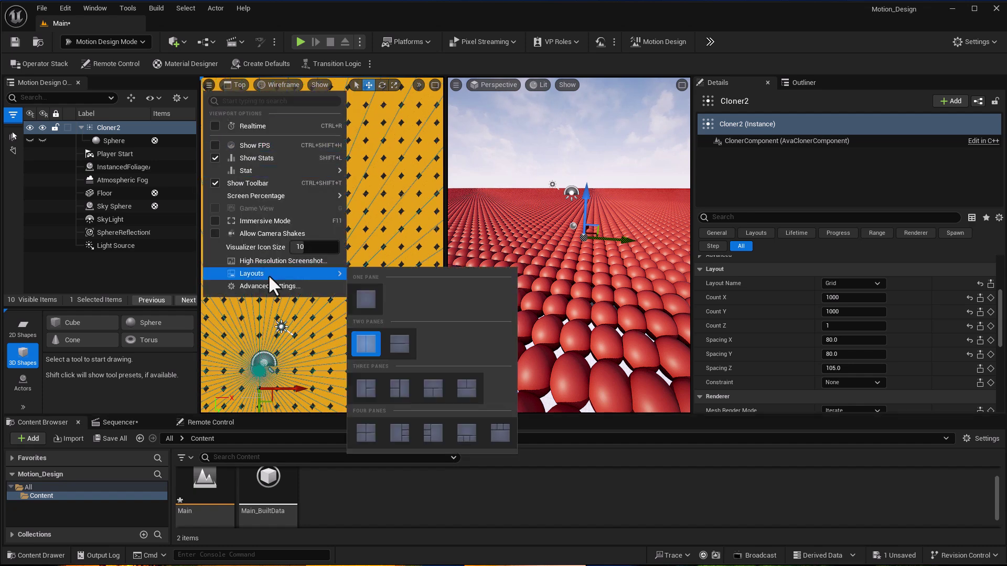
click(366, 299)
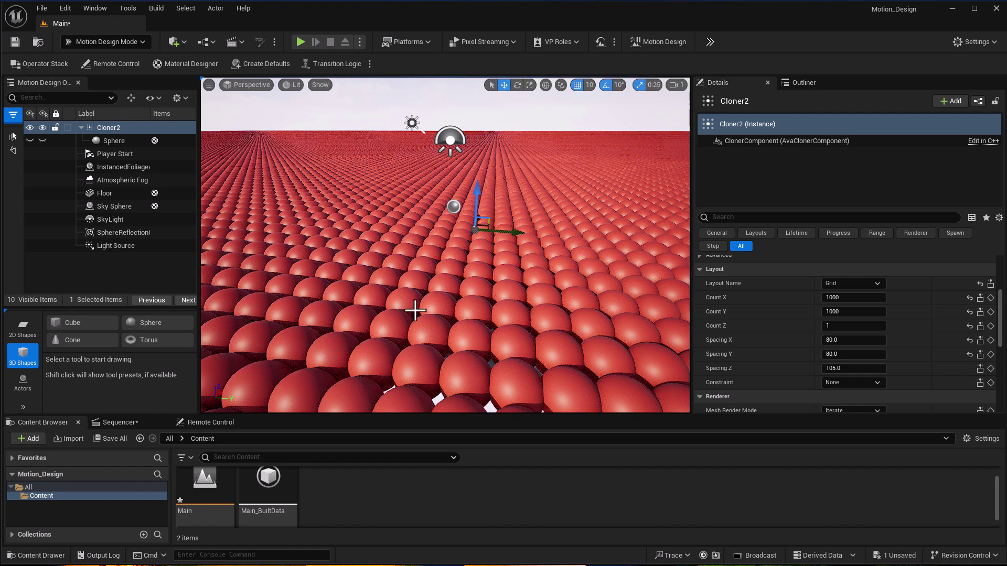
right_drag(469, 269, 586, 269)
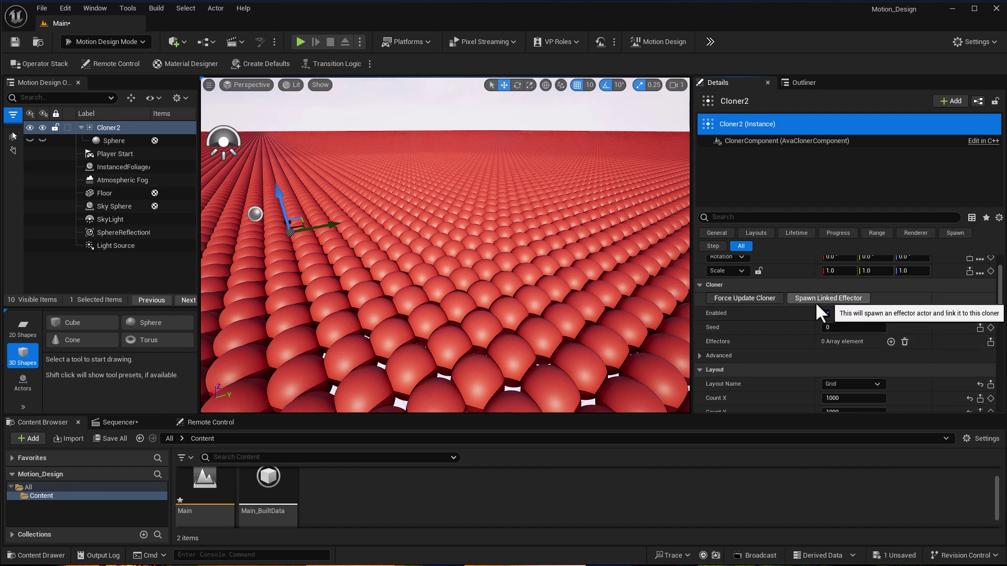
Place an Effector Actor on the spheres in the foreground of the grid.
click(21, 382)
click(165, 341)
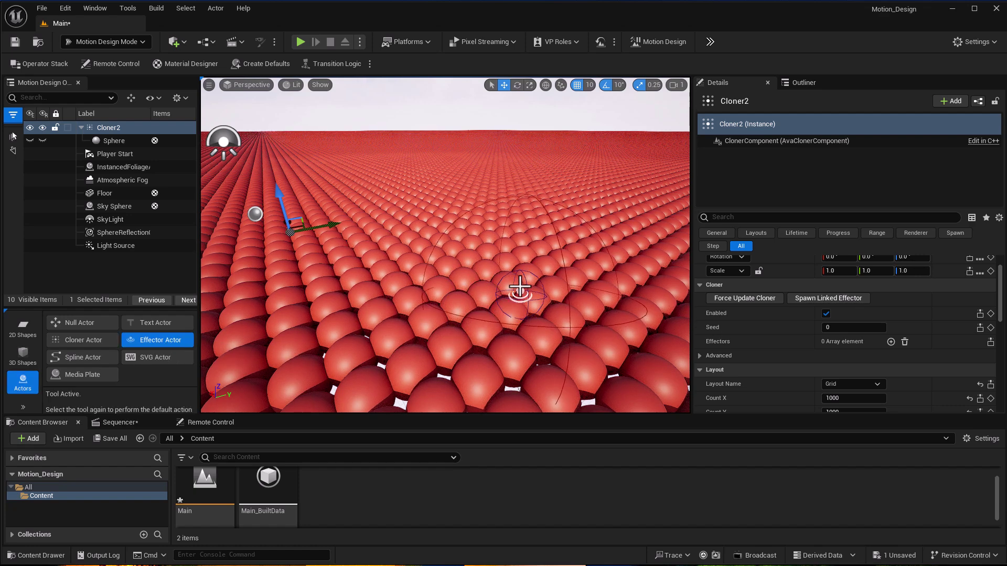
click(520, 287)
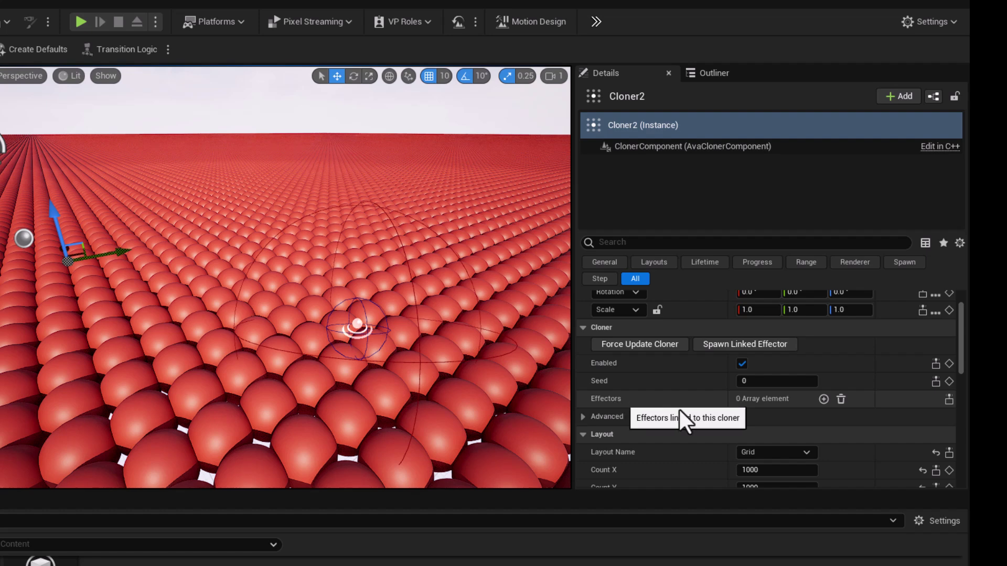
Add an element to Cloner2's Effectors array and assign Effector2 to it.
click(823, 399)
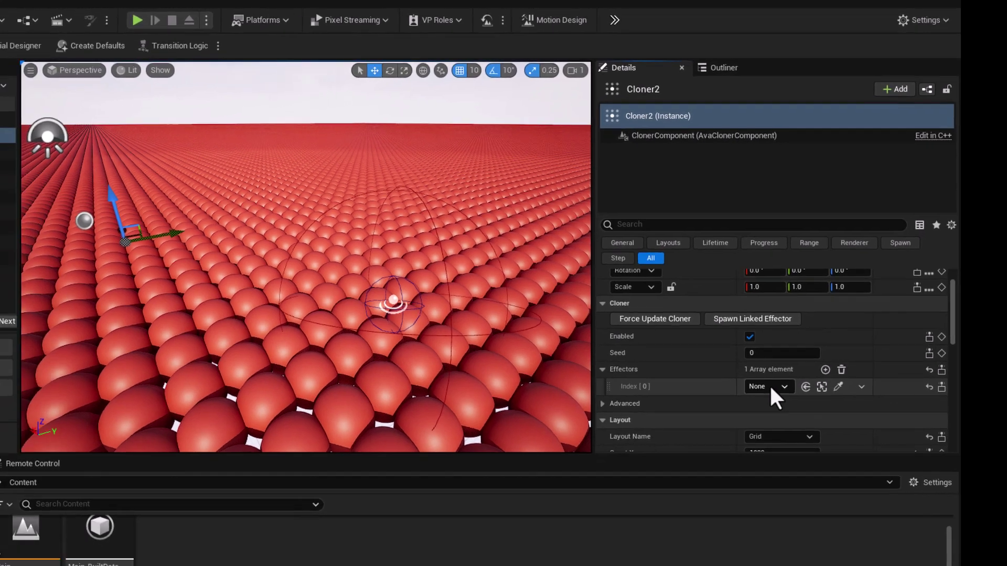
click(763, 417)
click(792, 480)
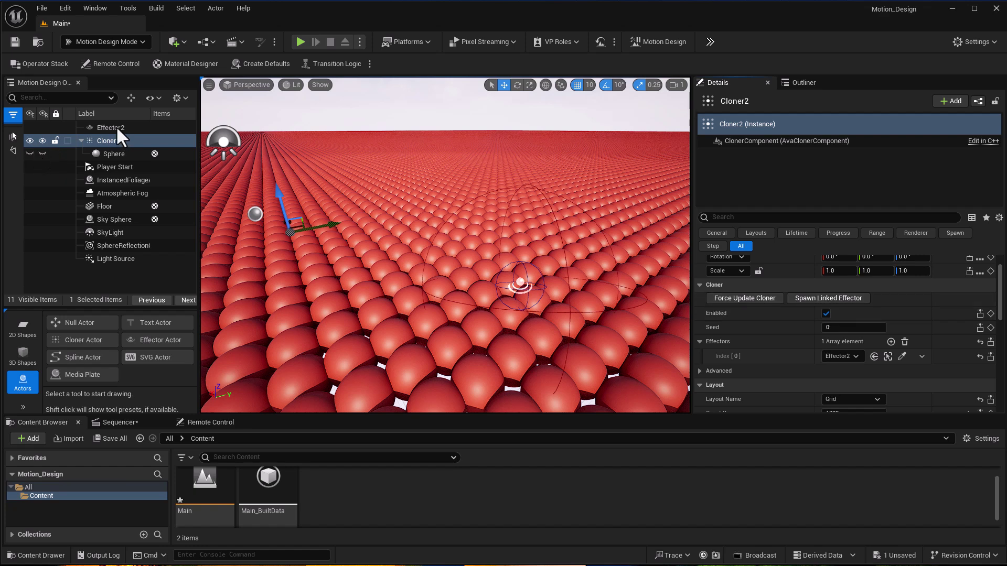
Set Effector2's Type to Unbound and its Mode to Noise Field.
click(109, 126)
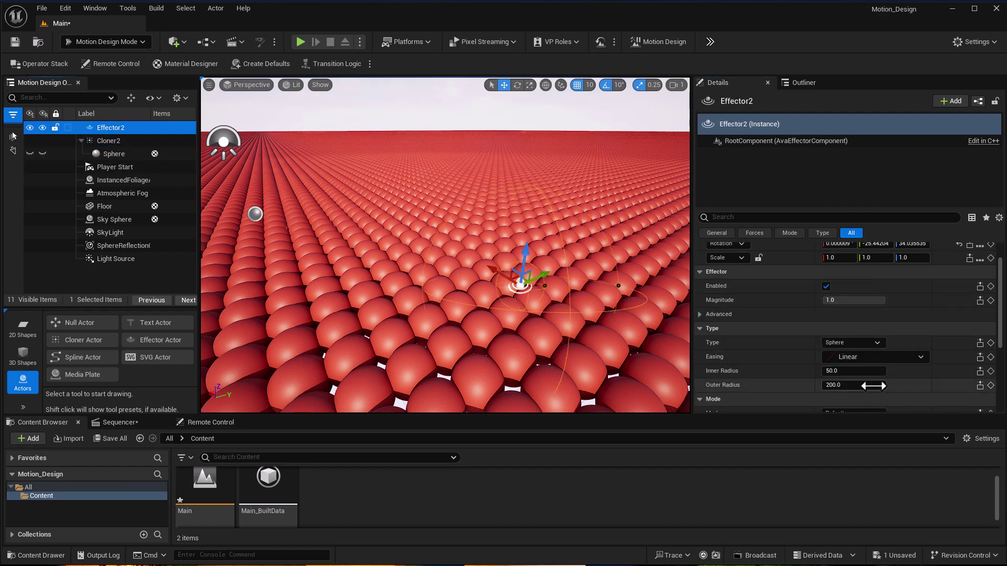
scroll(766, 370, down, 4)
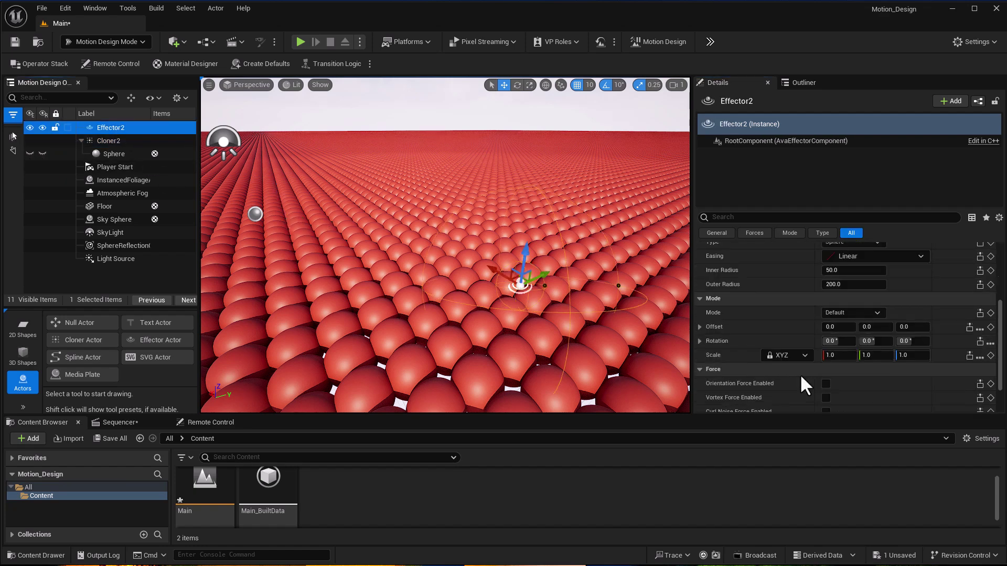
scroll(825, 378, up, 4)
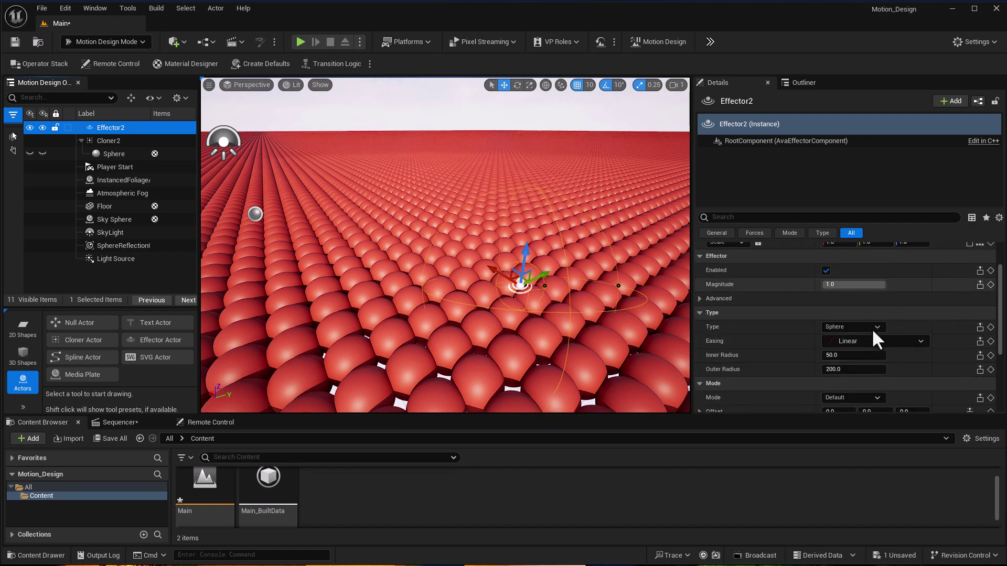
click(871, 329)
click(840, 366)
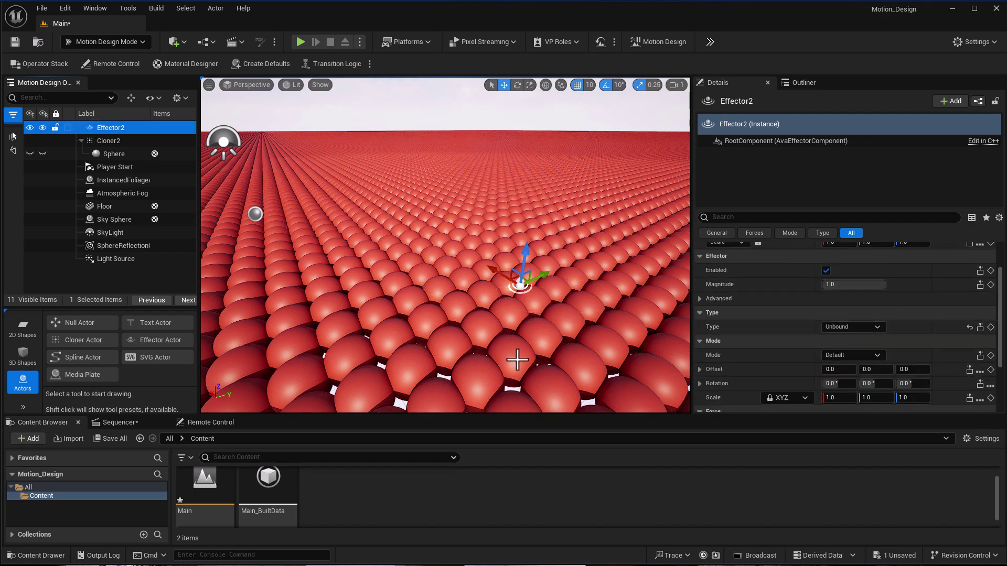
click(847, 357)
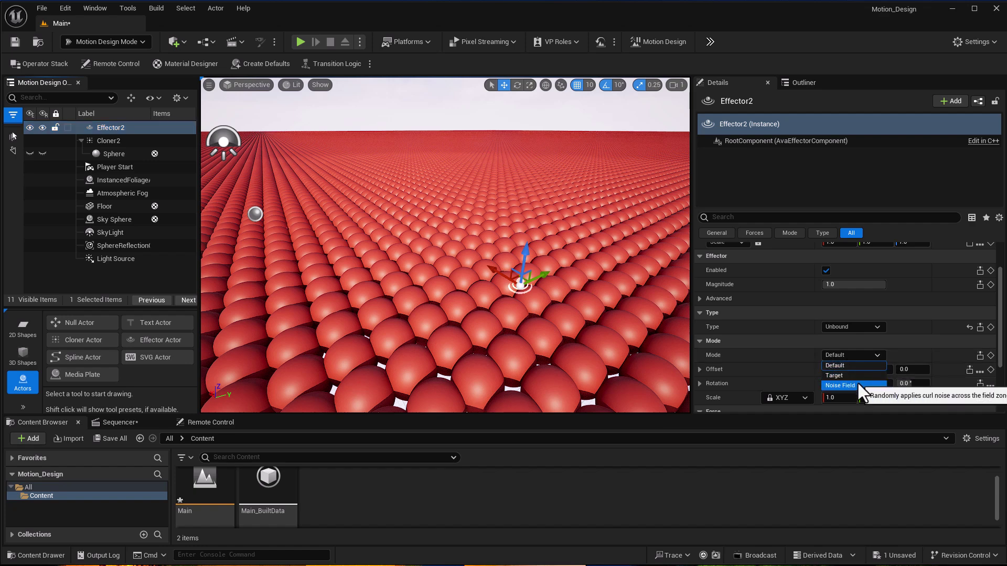
click(857, 381)
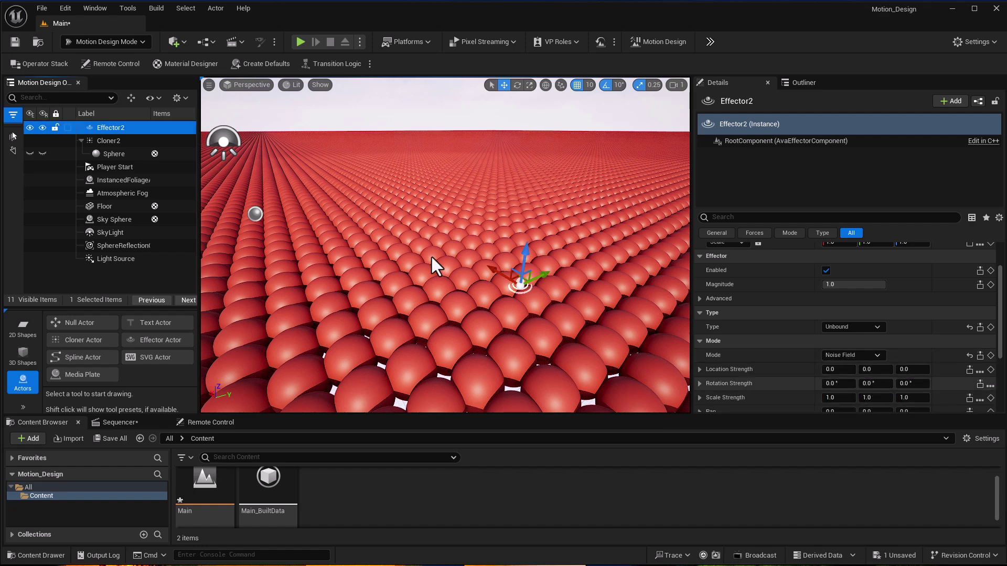
Set the Z value of Effector2's Location Strength to 100 and view the waves from farther away.
drag(434, 290, 676, 339)
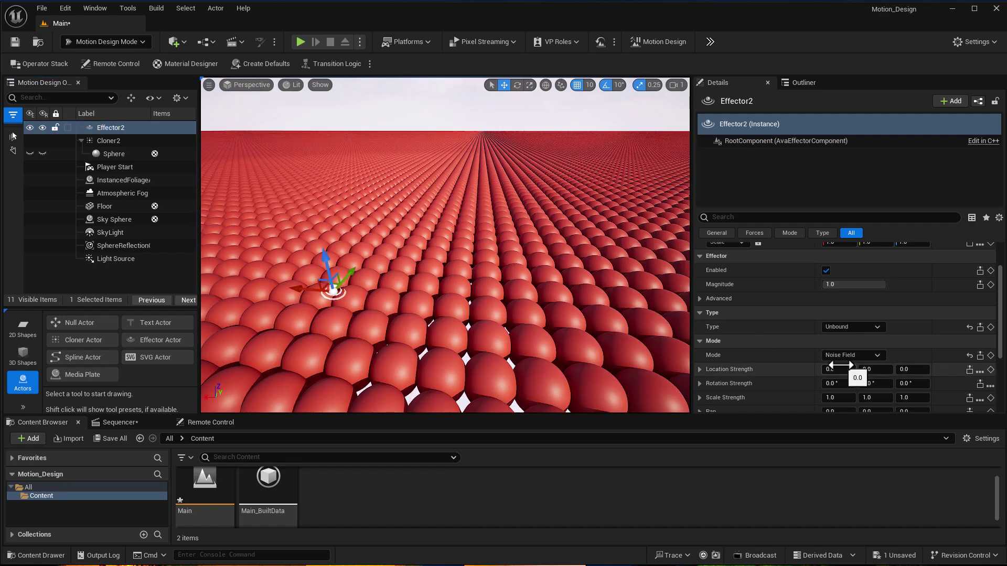
scroll(842, 369, down, 3)
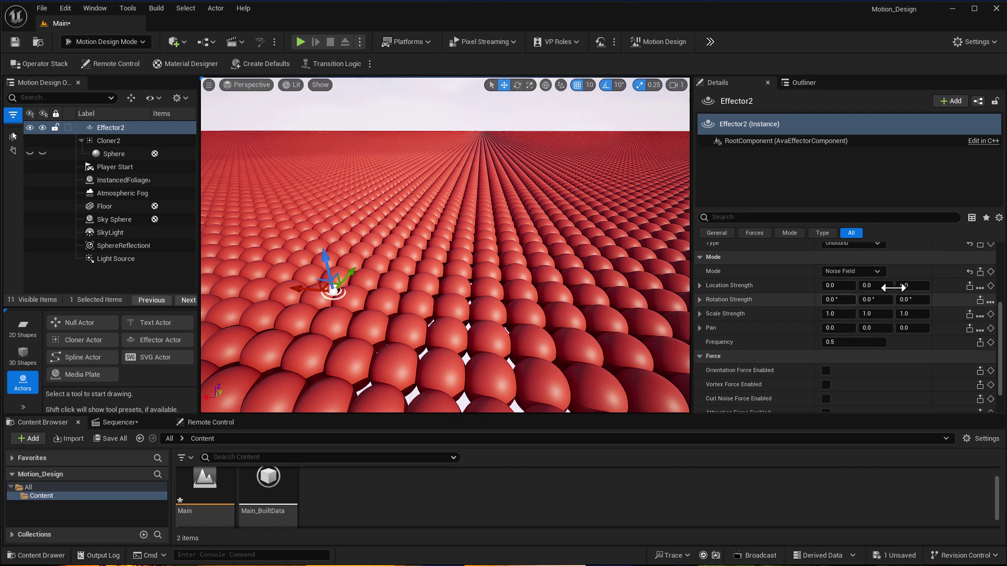
click(914, 286)
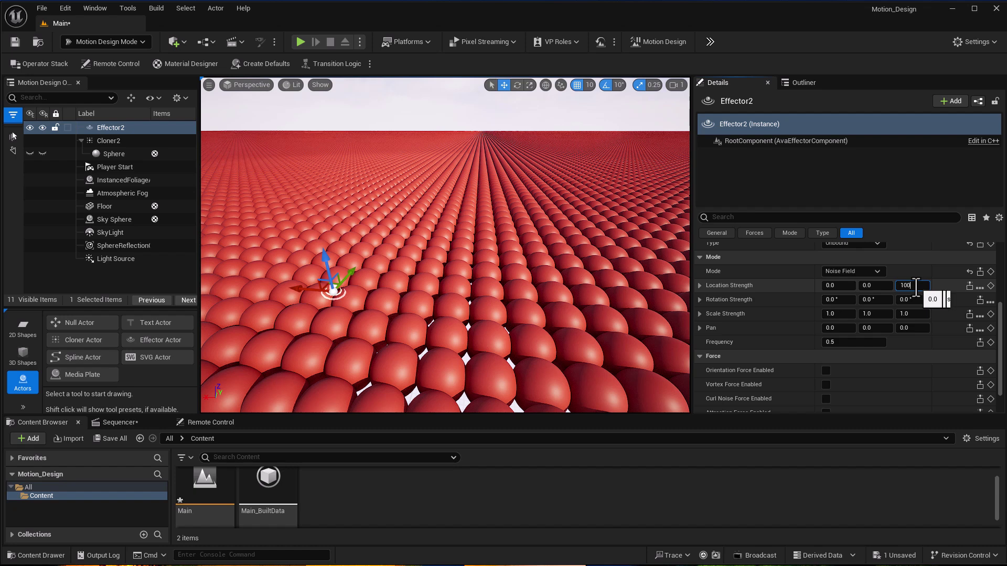
key(Return)
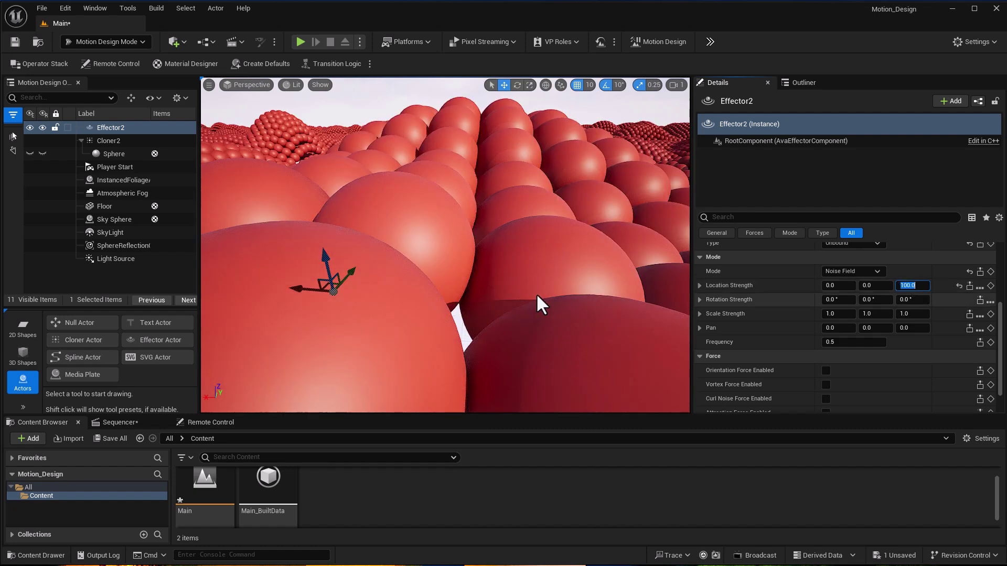
right_drag(479, 331, 479, 337)
right_drag(578, 207, 578, 207)
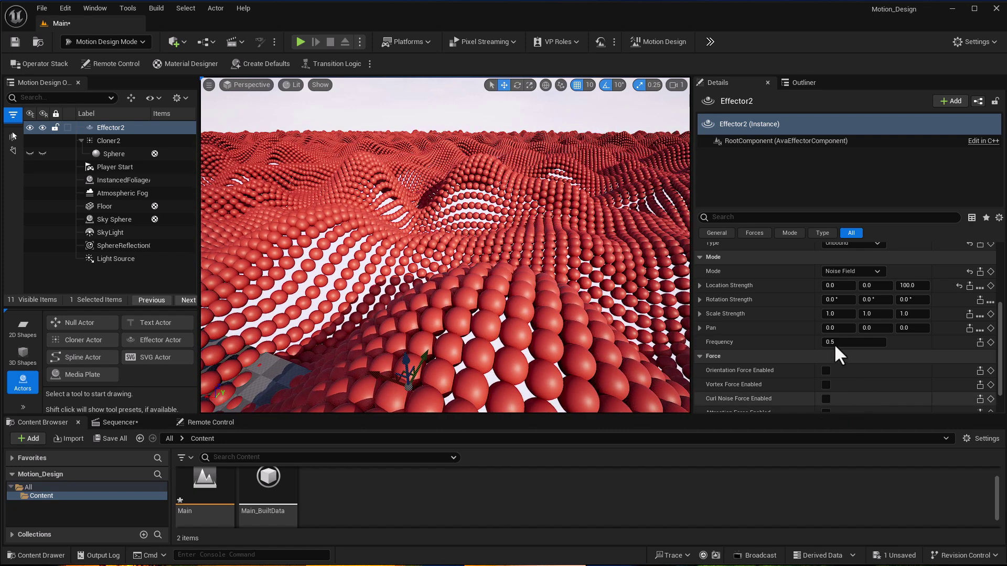
Set Effector2's Pan to 10, 2, 10 and its Frequency to 0.2 after trying a Frequency of 10.
click(839, 327)
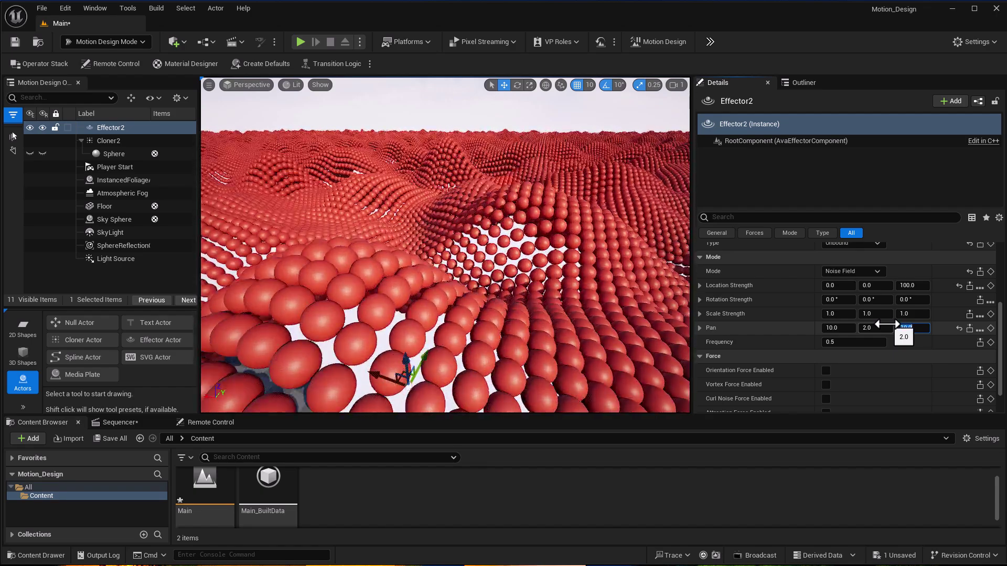
click(859, 342)
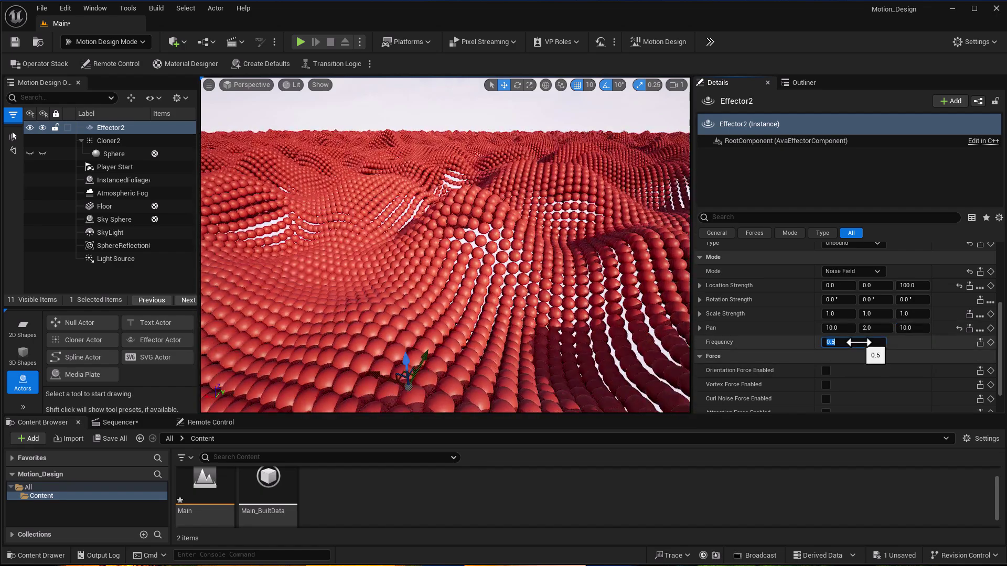
text(10)
key(Return)
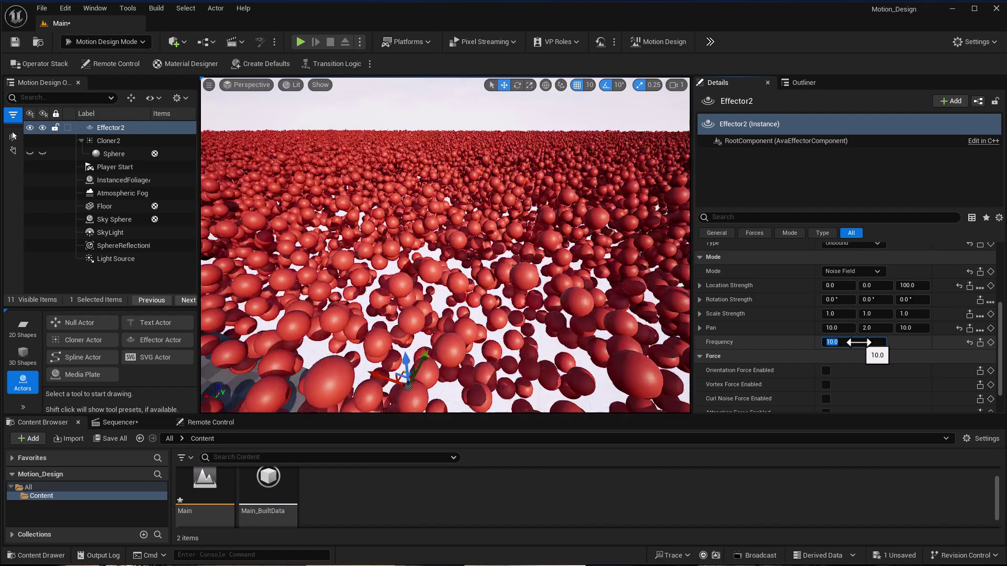
text(0.2)
key(Return)
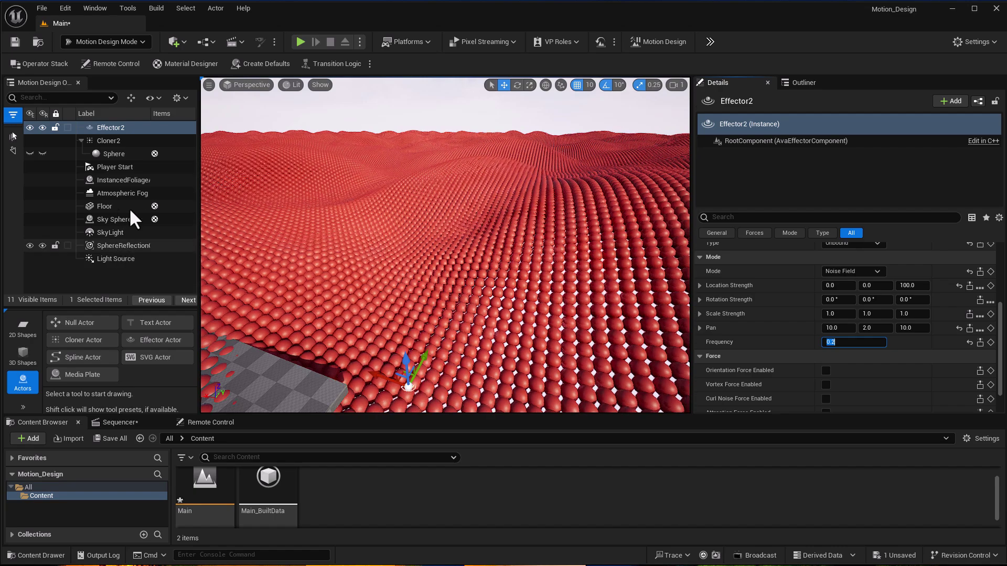
Hide the Floor so that only the waving sphere grid is shown.
click(30, 207)
right_drag(376, 312, 612, 312)
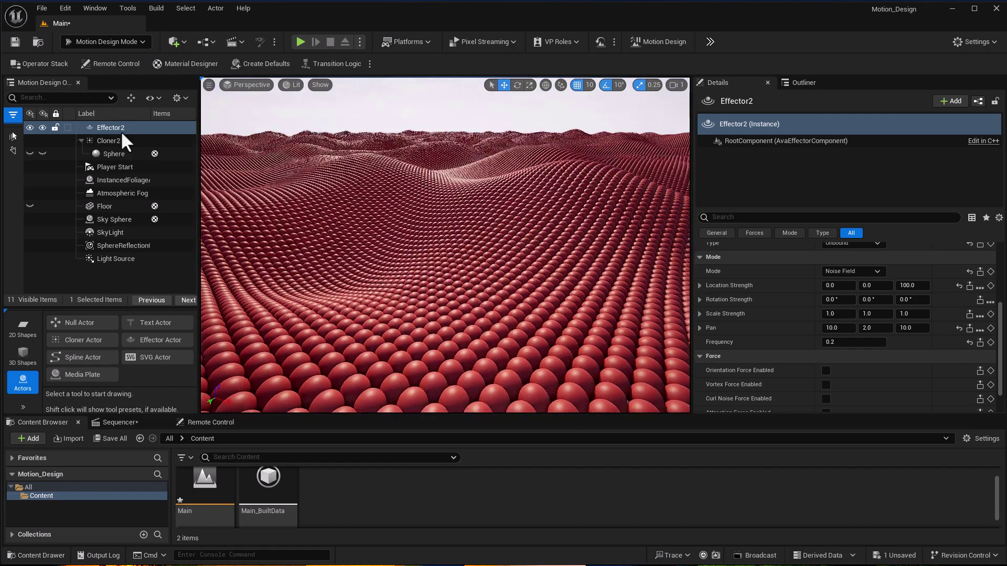
Set Cloner2's Count X and Count Y to 500.
click(105, 142)
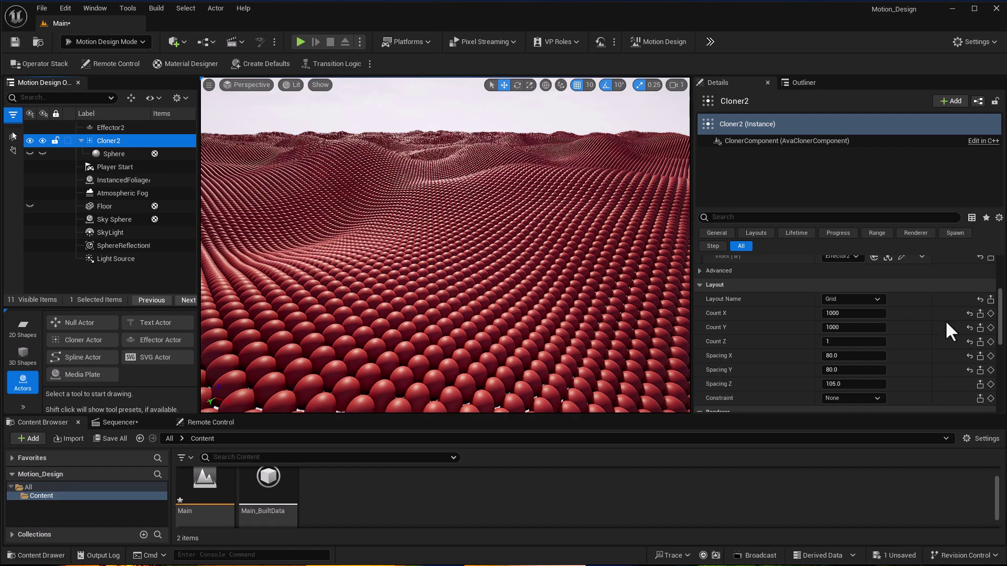
click(870, 313)
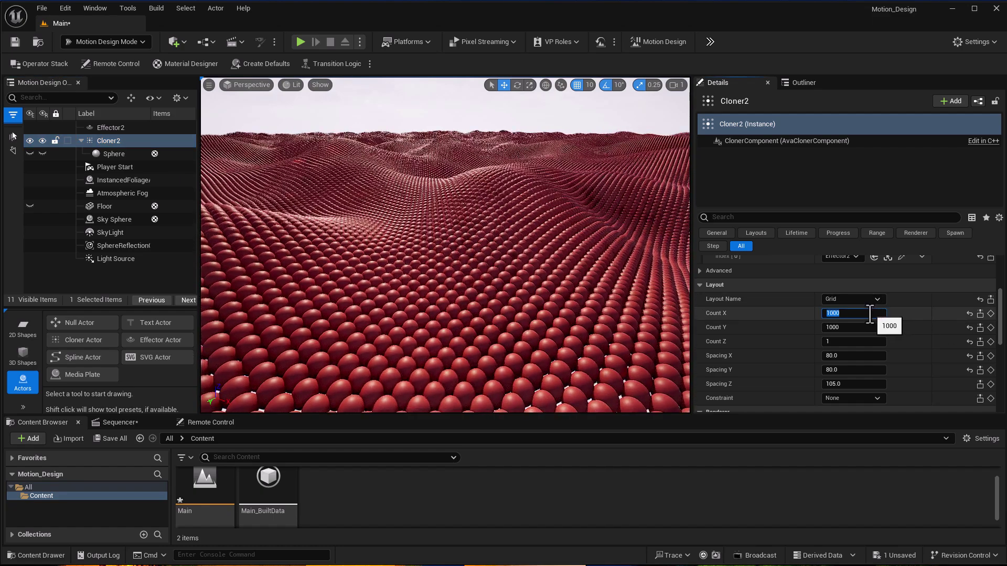
text(500)
key(Tab)
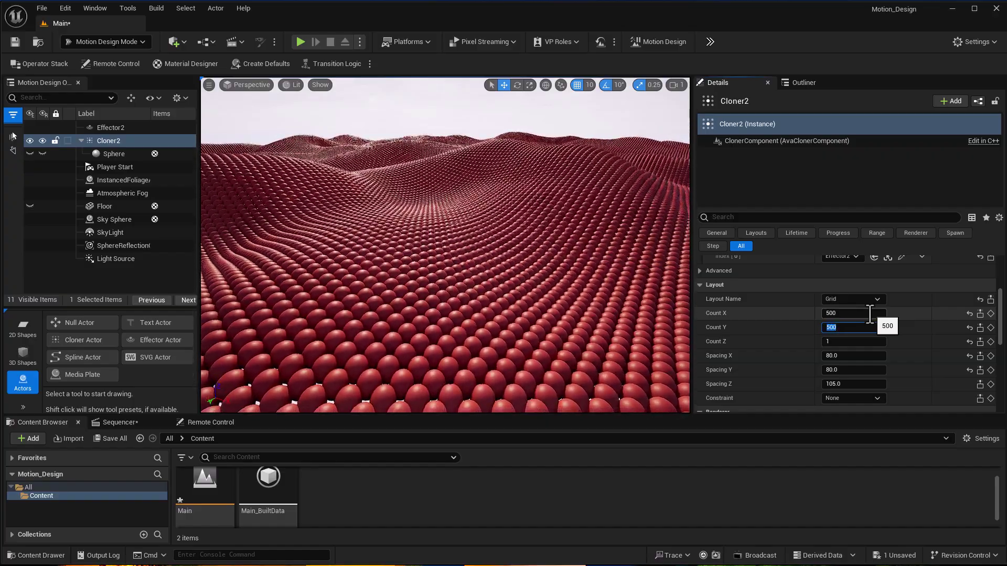
right_drag(448, 282, 444, 283)
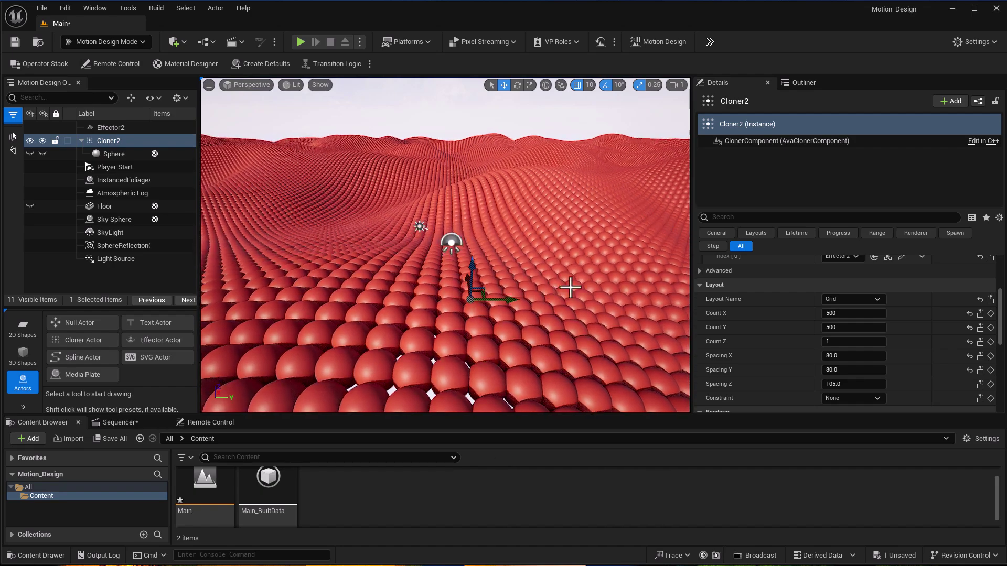
Set the X value of Effector2's Pan to 5.
click(104, 127)
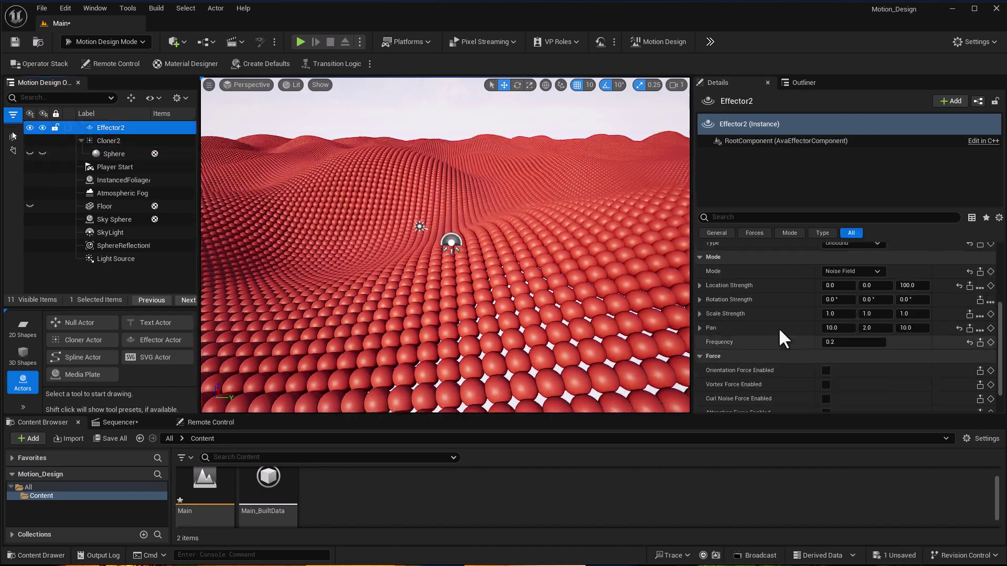
click(841, 328)
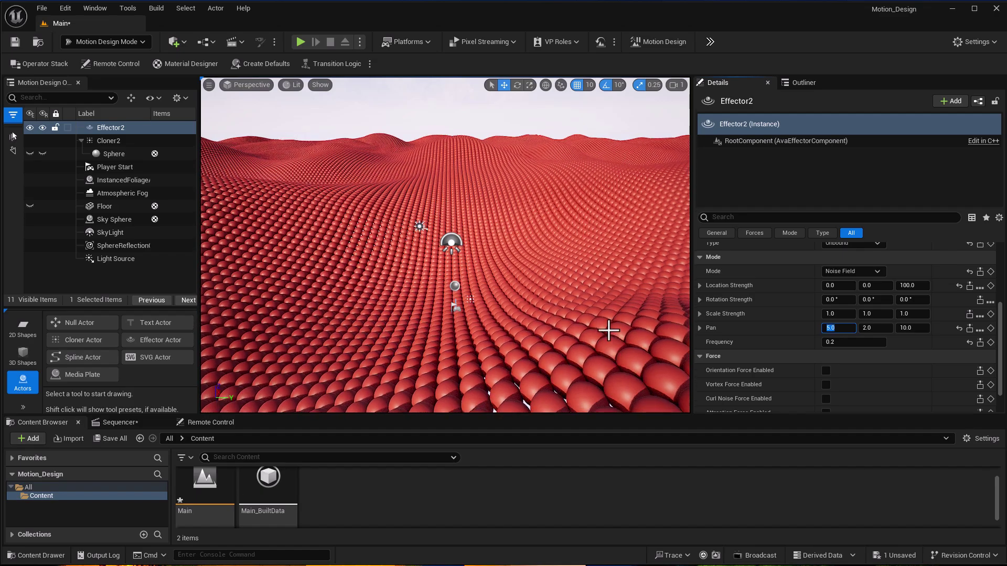
right_drag(413, 251, 441, 253)
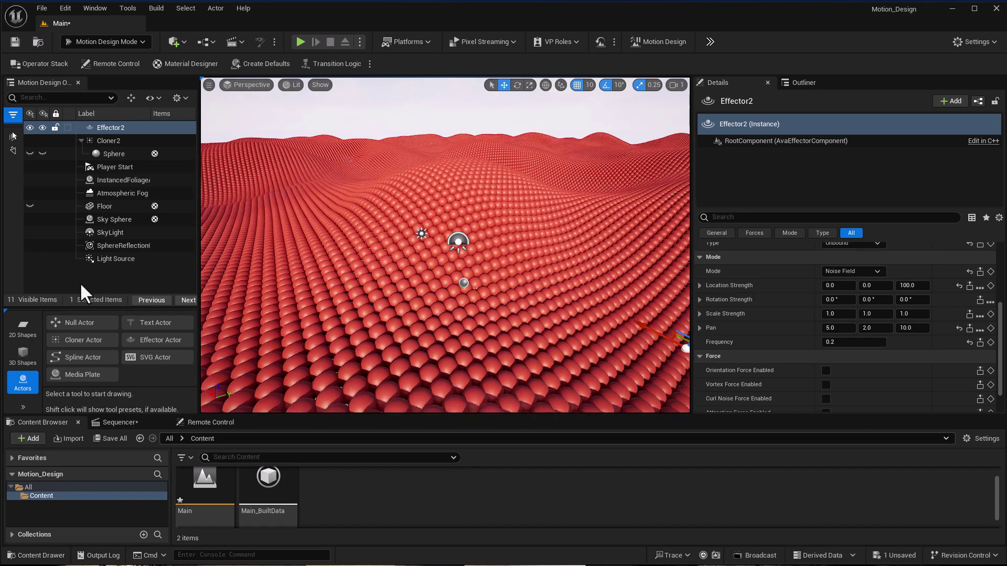
Add another Effector Actor over the sphere grid and move it down toward the grid.
drag(163, 339, 483, 264)
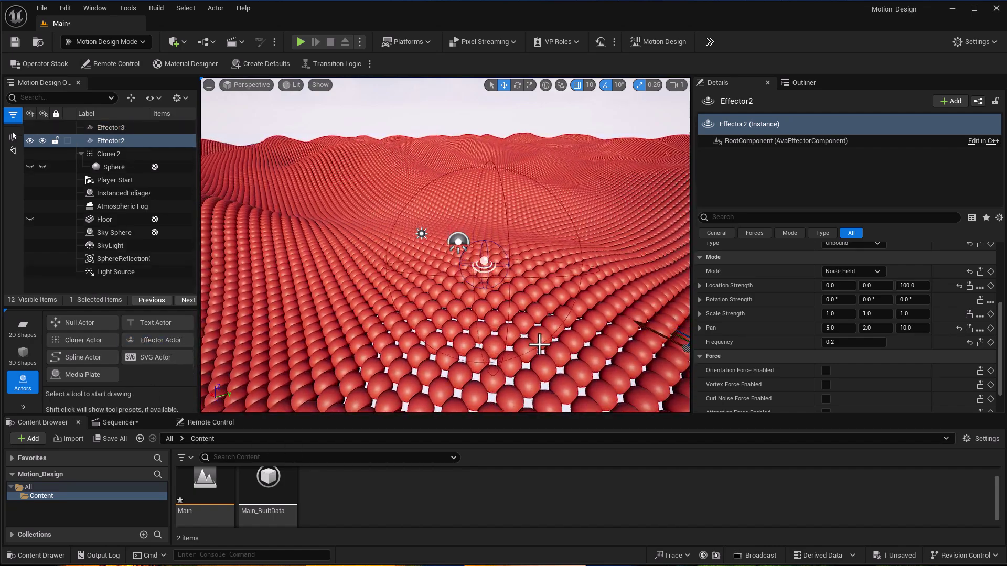
click(116, 130)
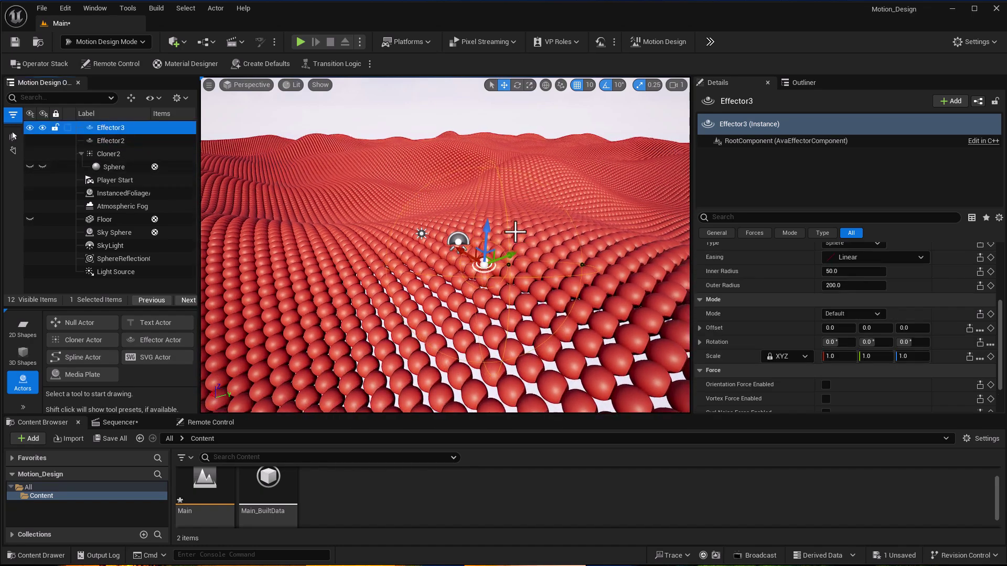
drag(487, 237, 492, 343)
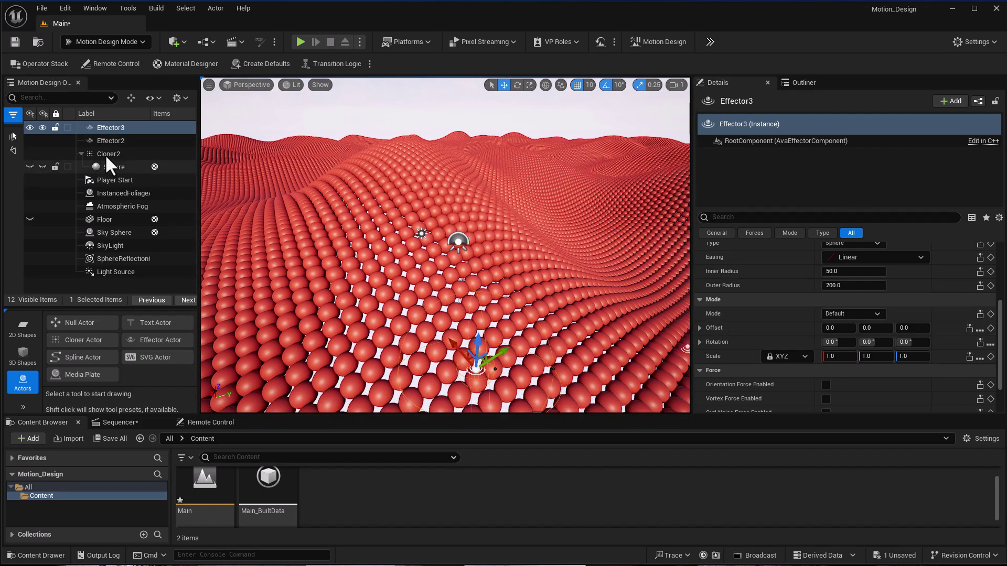
Assign Effector3 in place of Effector2 as Cloner2's linked effector.
click(105, 154)
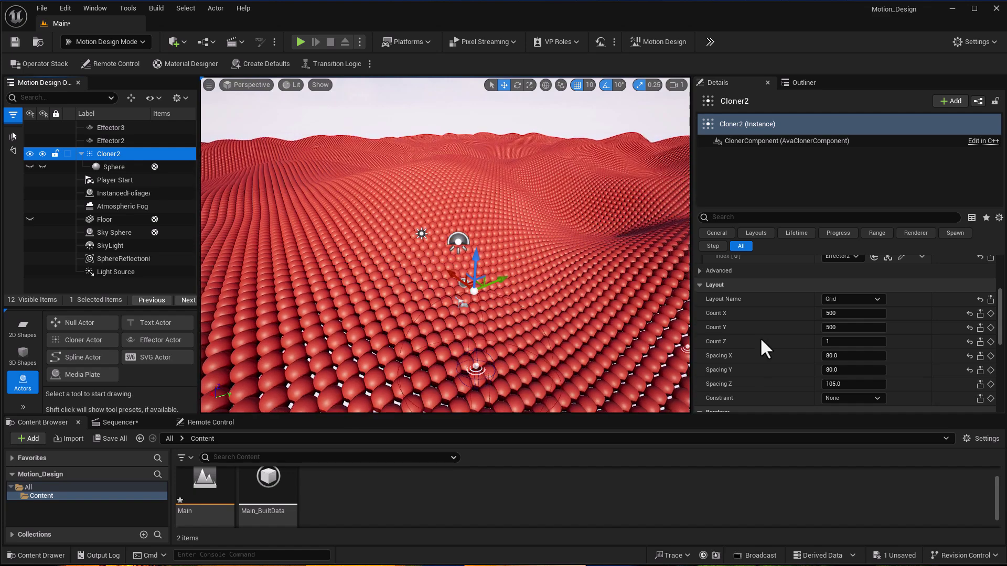
scroll(845, 323, up, 3)
click(846, 324)
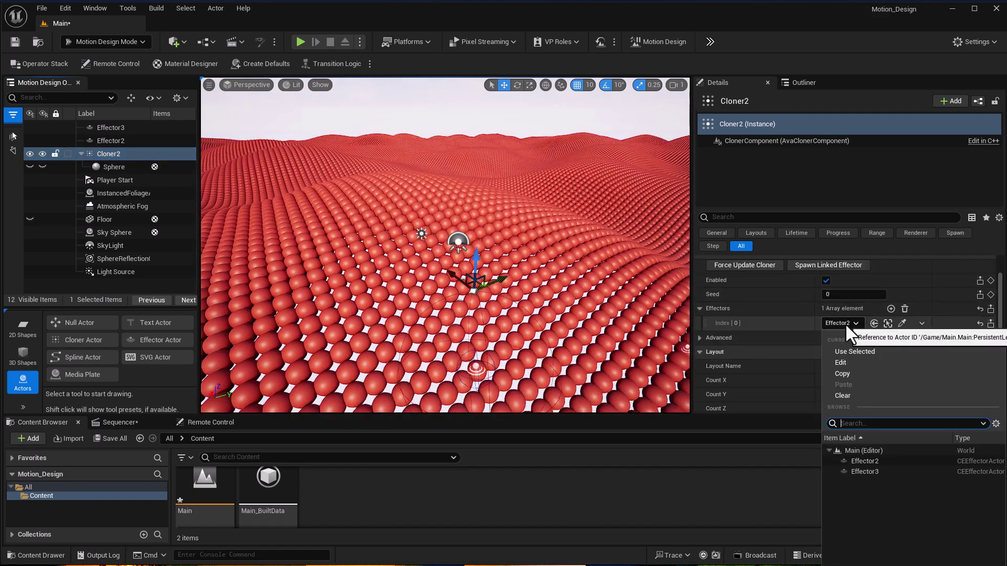
click(876, 474)
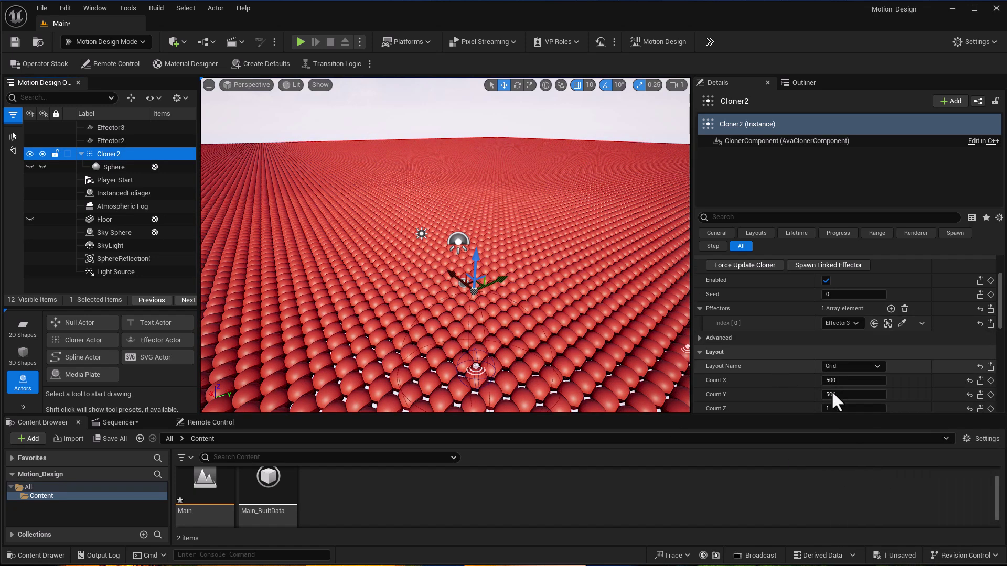
Set Effector3's Outer Radius to 500 and its Inner Radius to 150.
scroll(790, 368, down, 3)
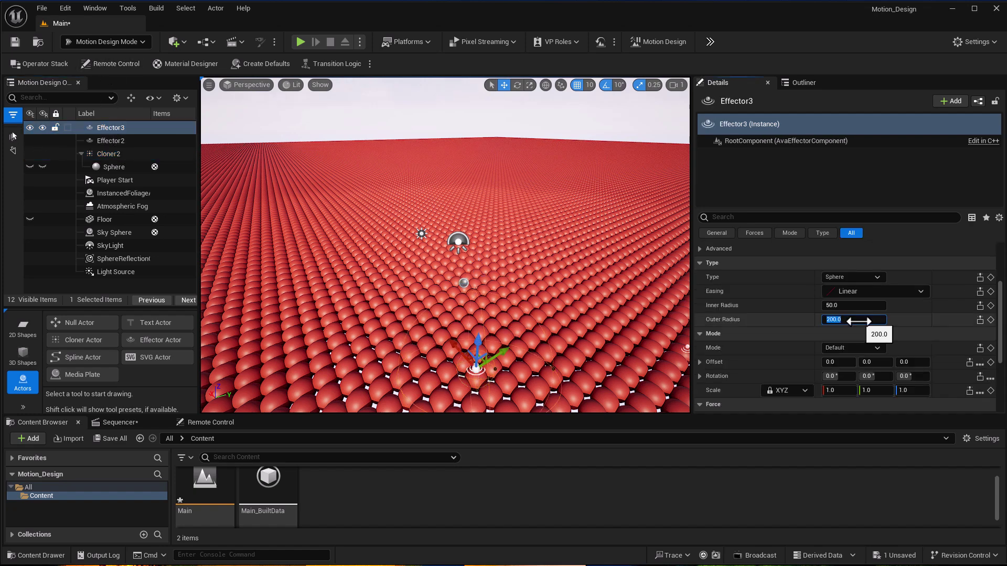
key(Return)
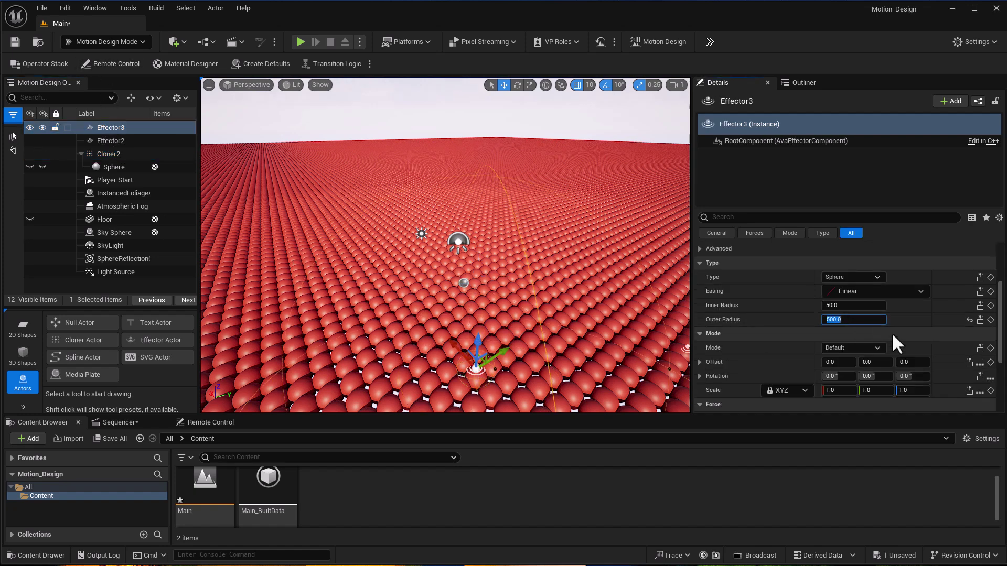
click(868, 306)
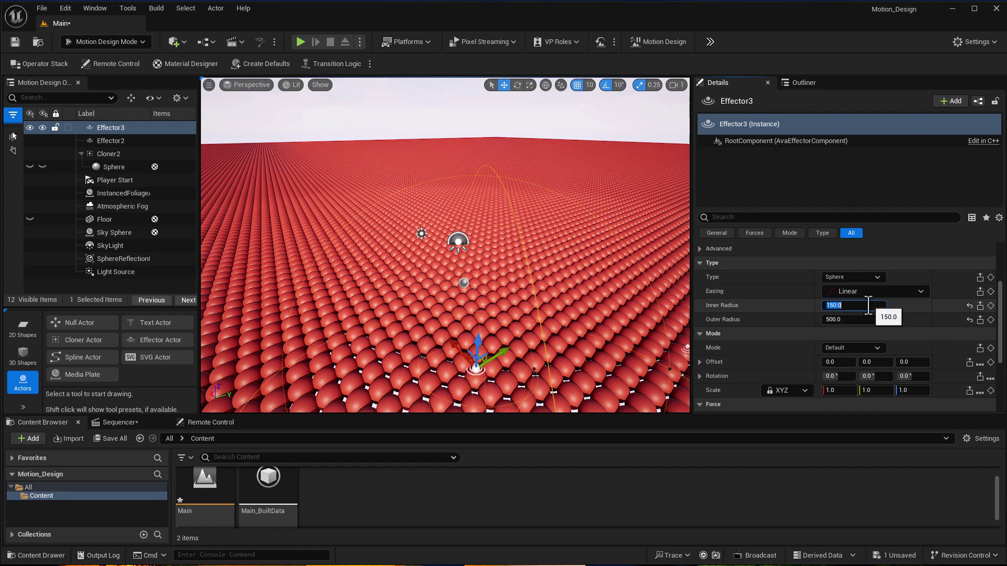
scroll(430, 310, down, 4)
right_drag(472, 348, 480, 348)
right_drag(415, 319, 434, 319)
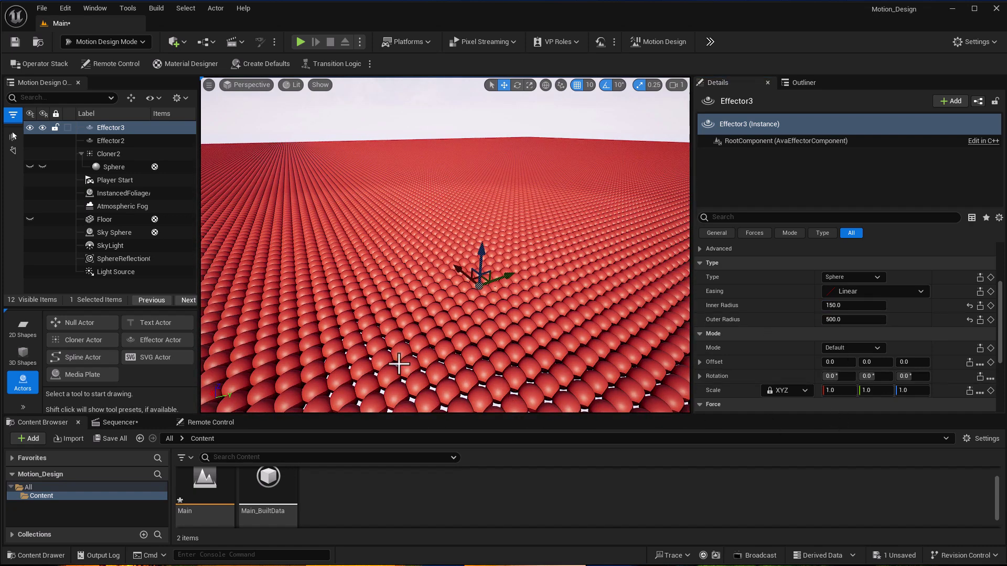
Set the Z value of Effector3's Offset to 100 and move the effector across the sphere grid.
right_drag(504, 315, 546, 314)
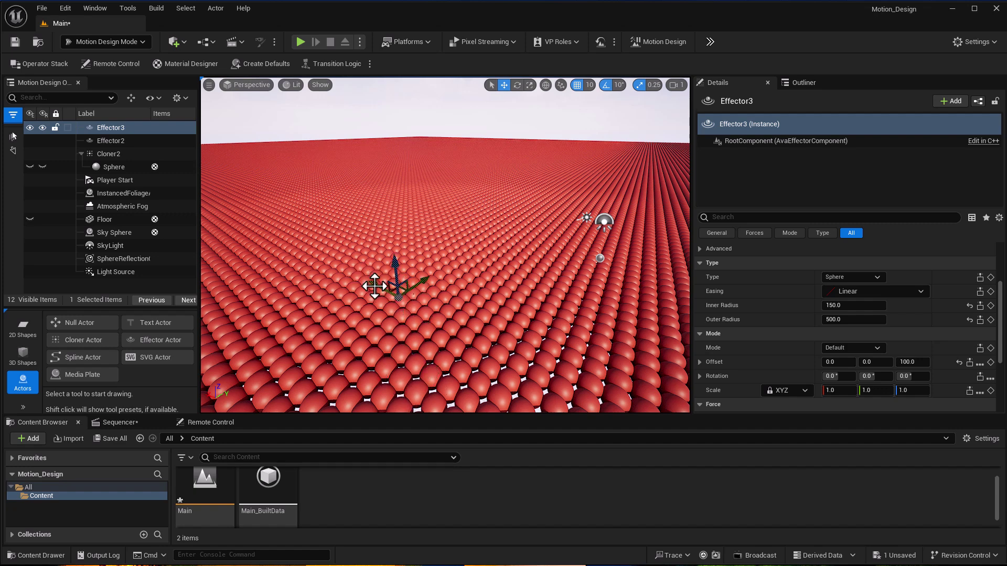
right_drag(414, 307, 352, 257)
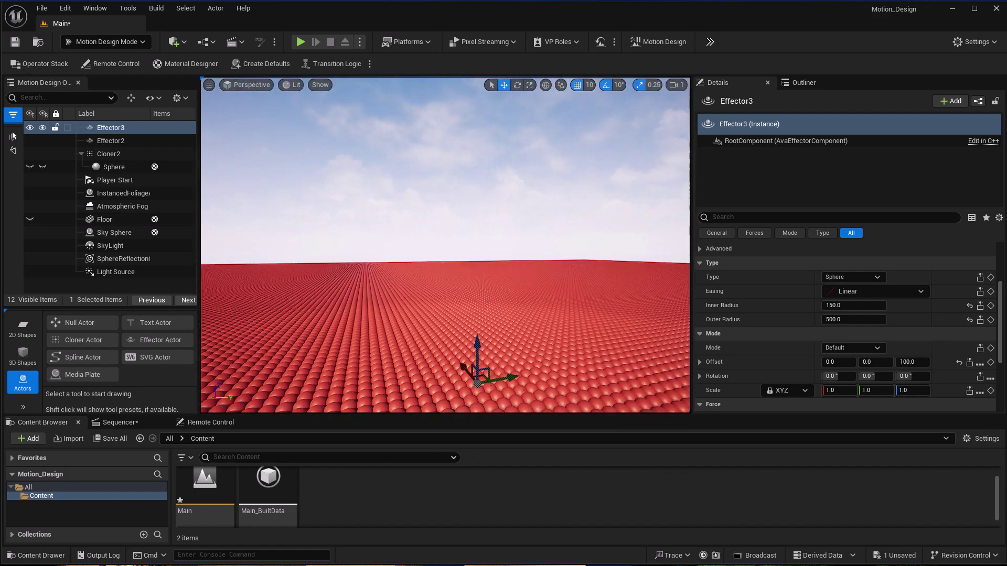
right_drag(456, 358, 460, 357)
middle_drag(460, 358, 466, 403)
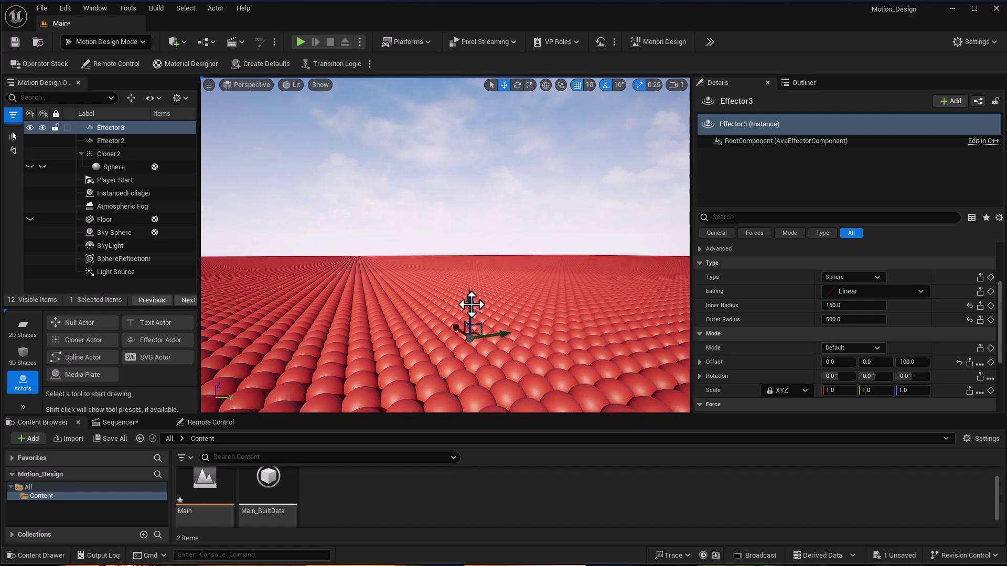
drag(467, 180, 568, 363)
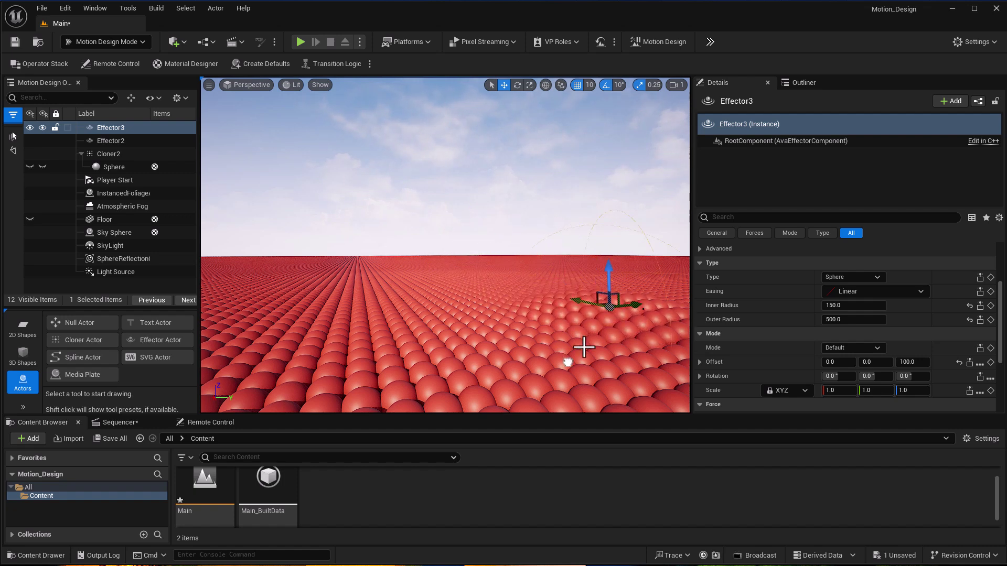
drag(608, 303, 505, 315)
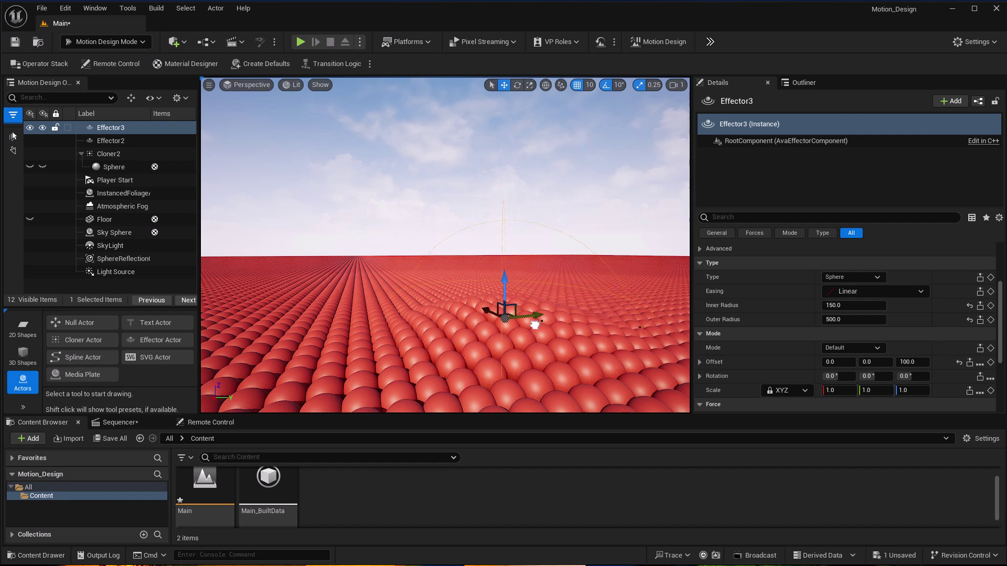
Enlarge Effector3 to an Outer Radius of 800 and an Inner Radius of 200.
click(856, 316)
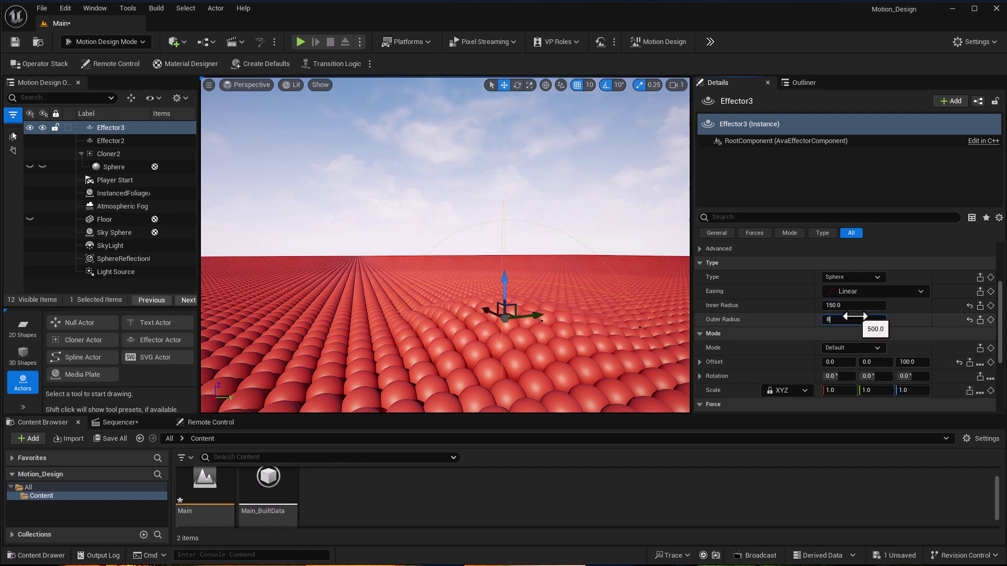
text(800)
key(Return)
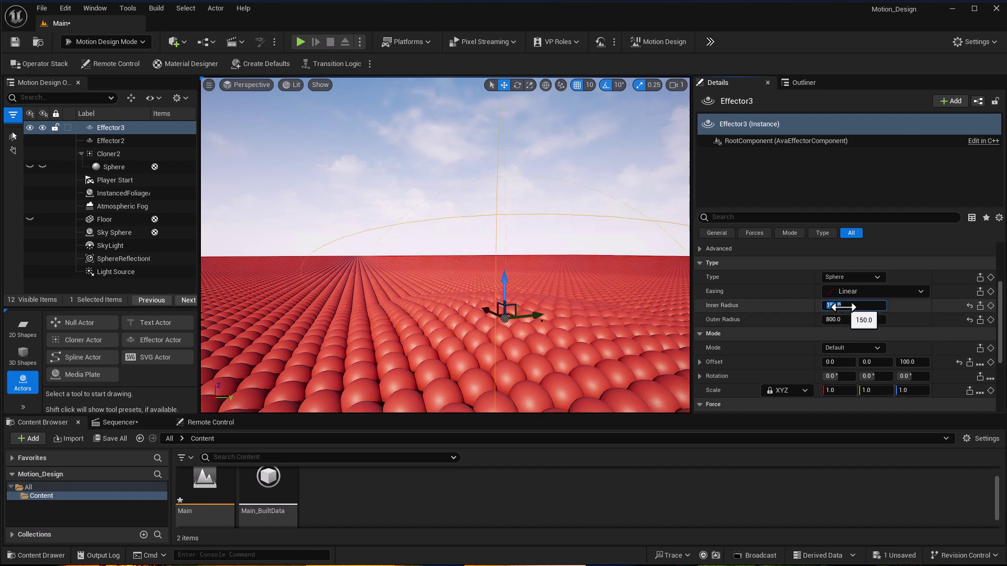
click(841, 306)
text(200)
key(Return)
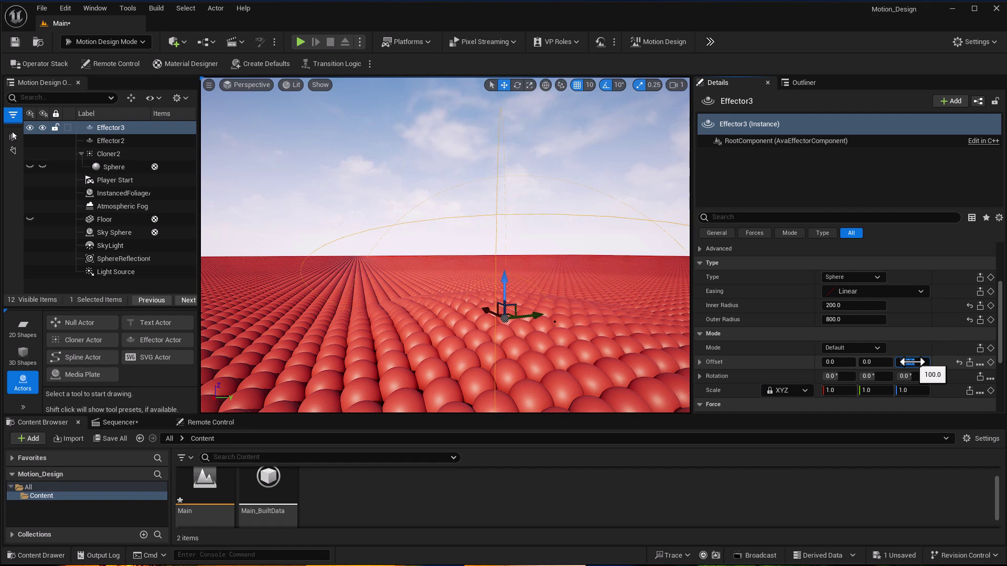
Set the Z value of Effector3's Offset to 500 and shift the effector over the sphere grid.
drag(912, 362, 912, 362)
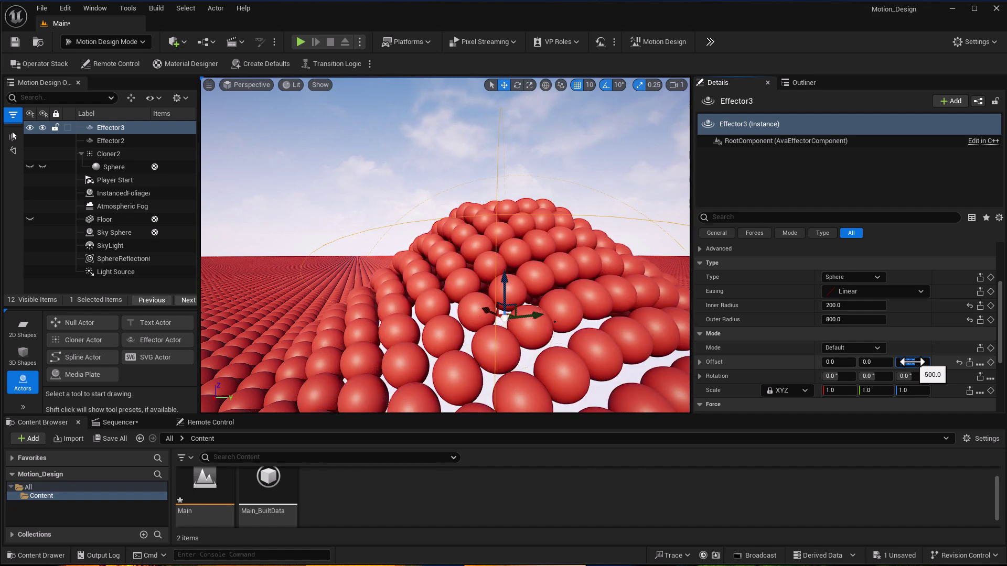
scroll(359, 301, down, 4)
right_drag(360, 301, 376, 301)
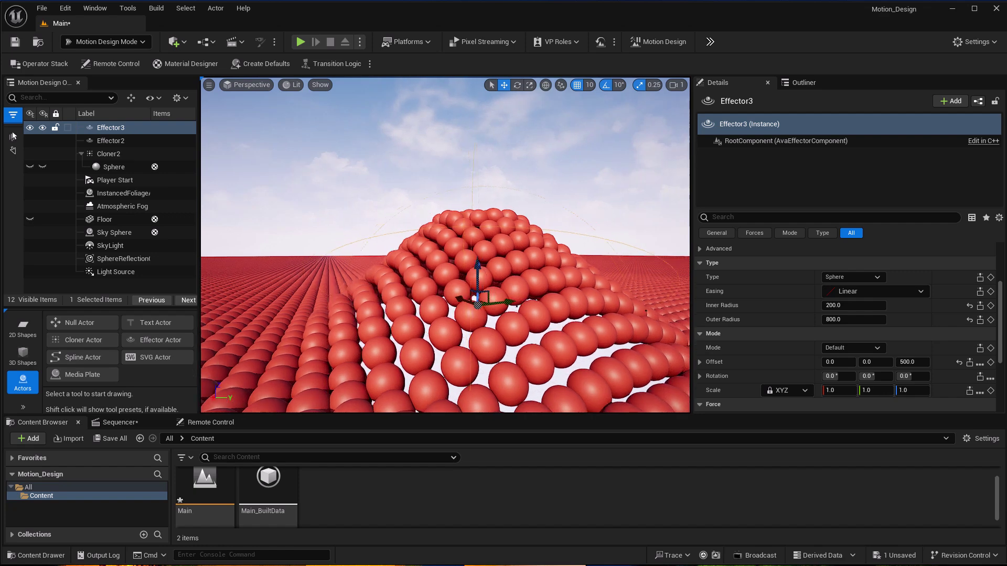
key(a)
key(q)
key(s)
key(e)
mouse_move(377, 301)
right_down()
mouse_move(397, 300)
mouse_move(385, 300)
right_up()
key(s)
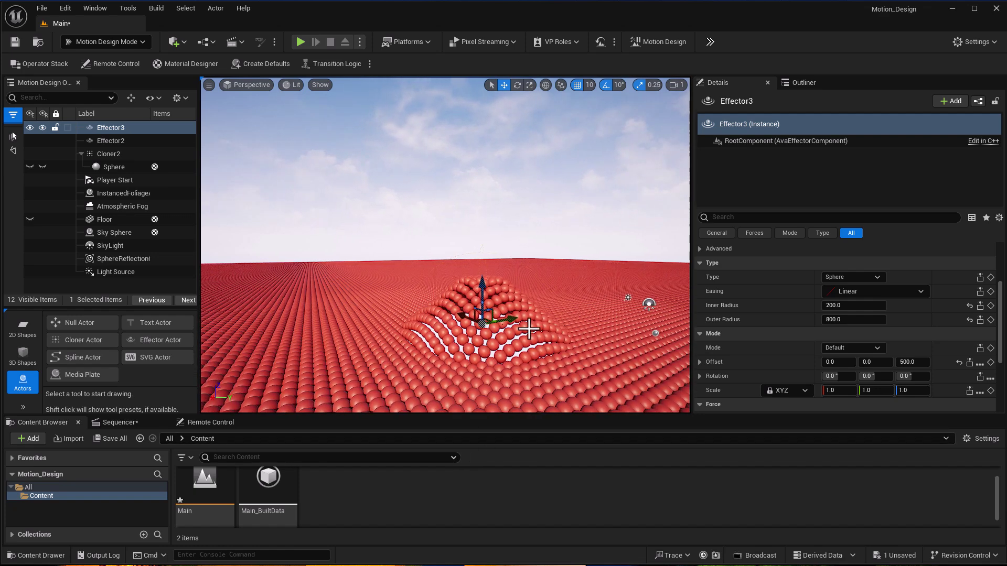
drag(512, 321, 528, 359)
Enable Orientation Force and Curl Noise Force on Effector3, with a Curl Noise Force Strength of 100.
scroll(742, 342, down, 3)
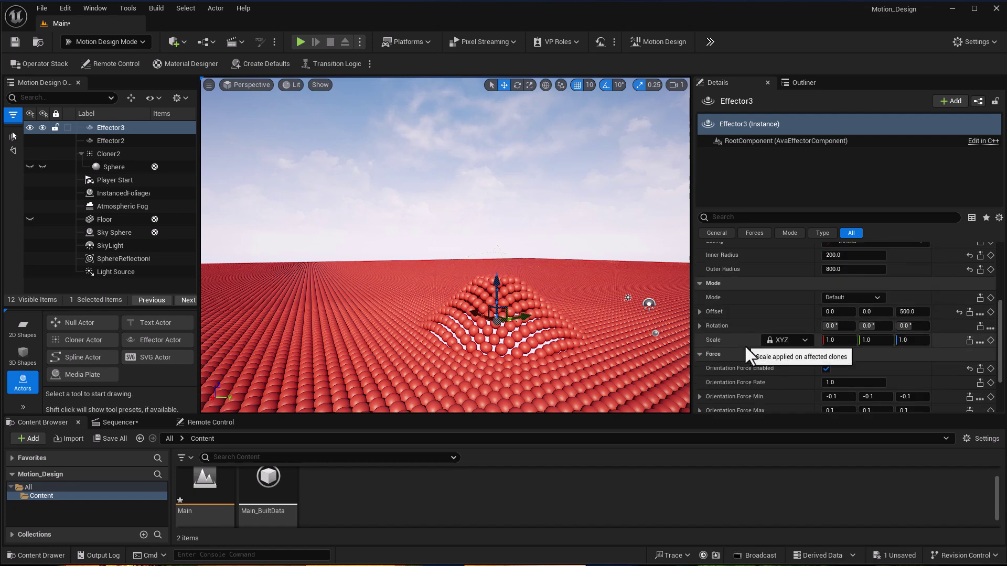
scroll(776, 372, down, 2)
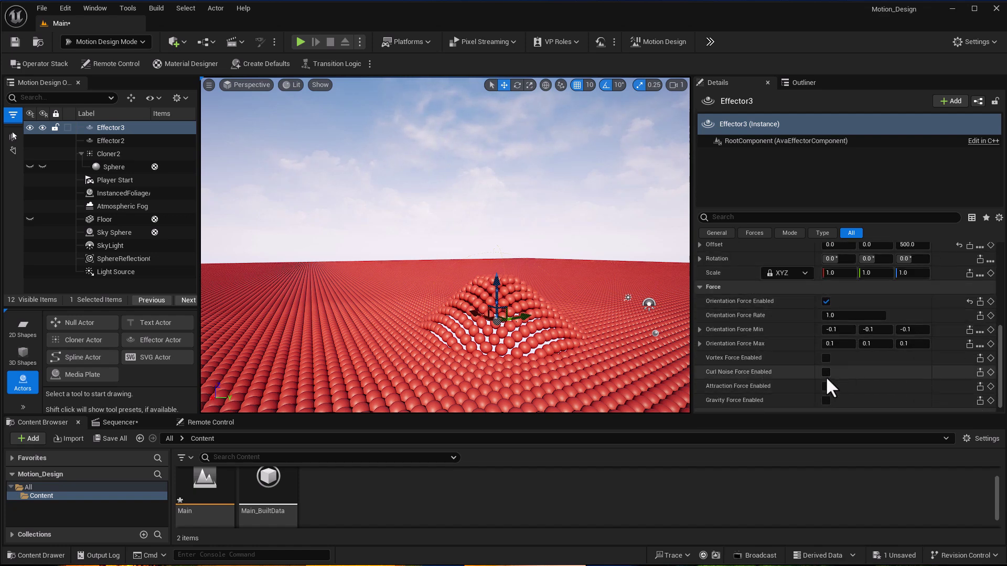
click(826, 373)
click(861, 387)
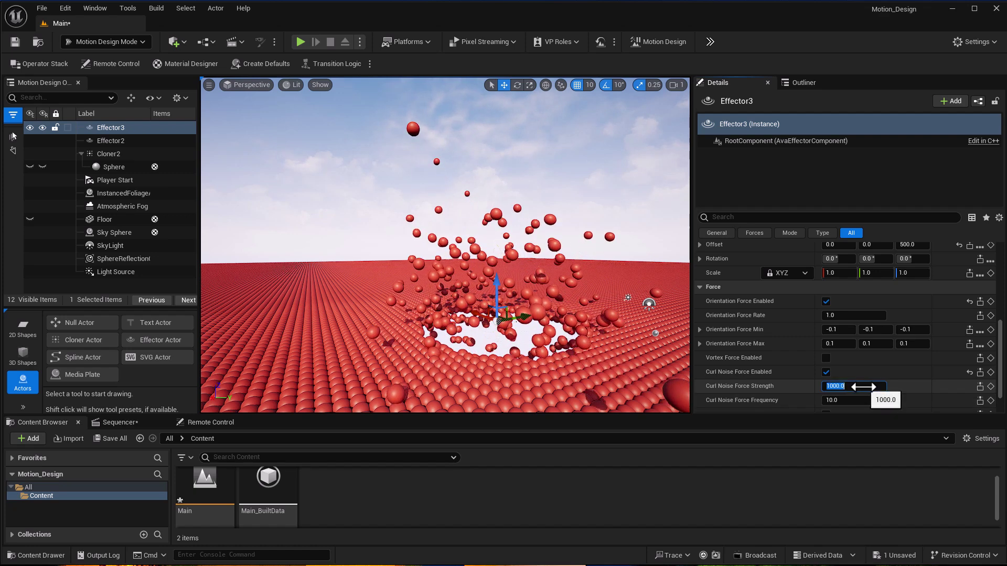
text(100)
key(Return)
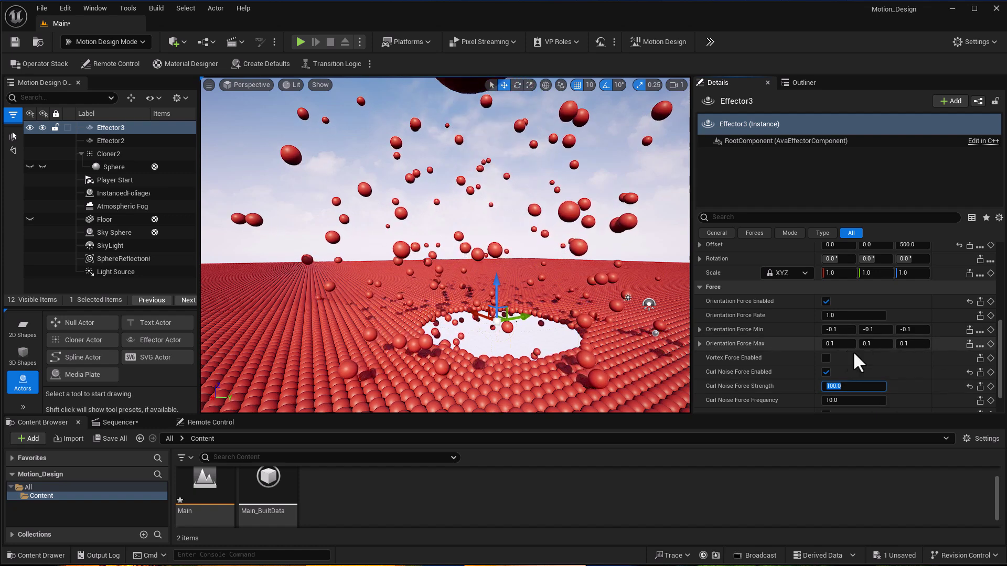
click(826, 373)
click(826, 372)
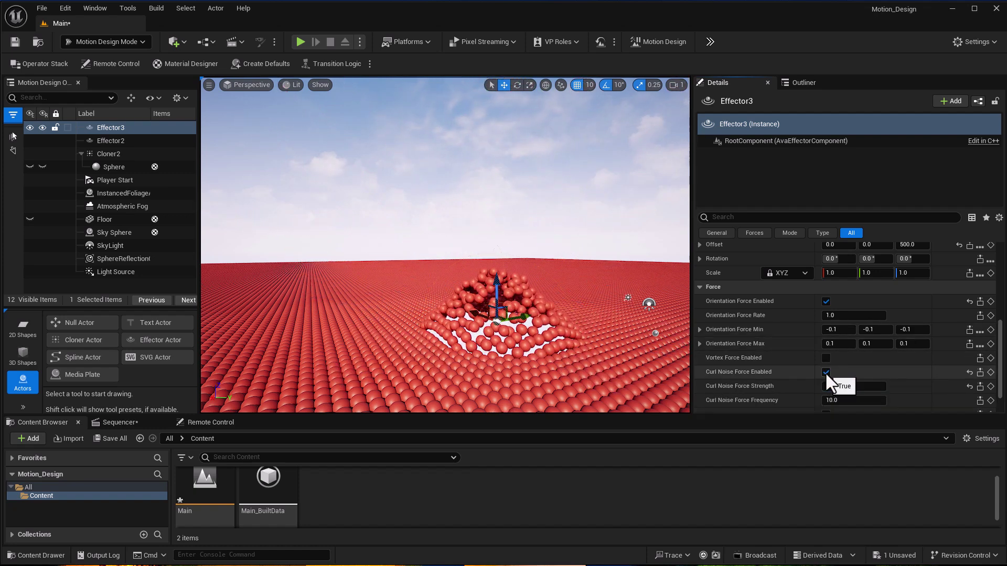
Set Effector3's Curl Noise Force Frequency to 0.5 and restart the force by disabling and re-enabling it.
click(836, 386)
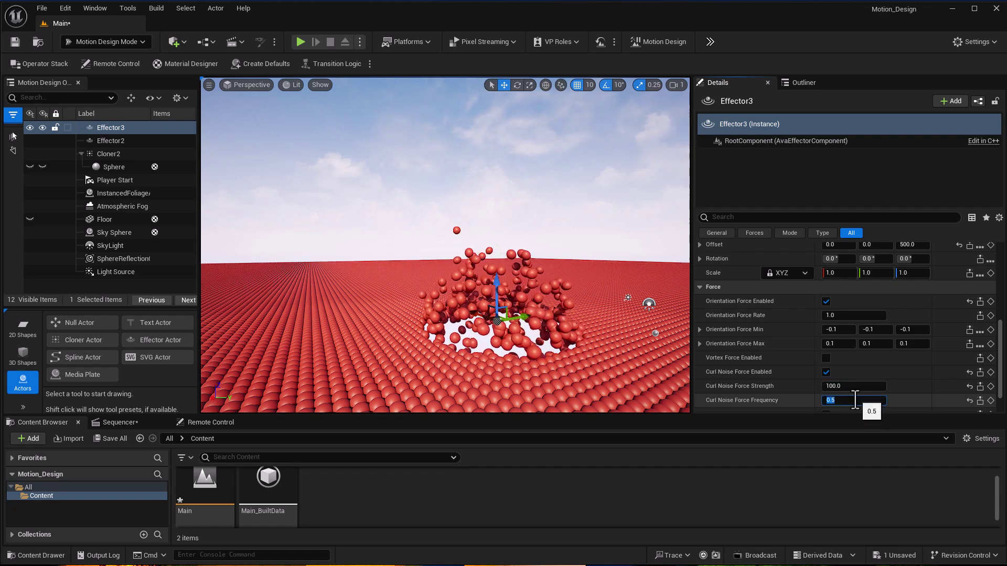
click(827, 372)
click(826, 372)
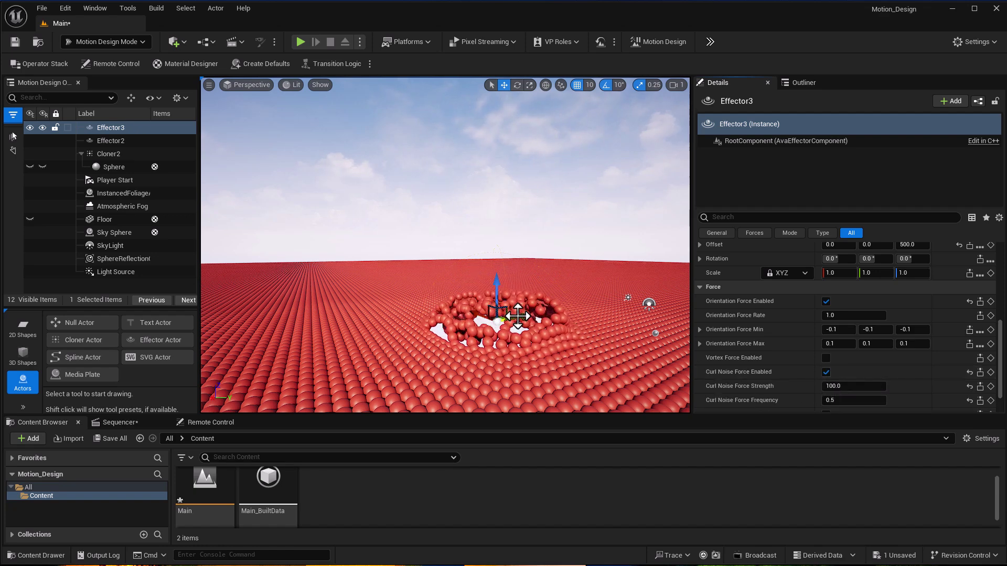
Sweep Effector3 across the sphere grid, disable its Curl Noise Force and reposition the effector on the grid.
mouse_move(592, 312)
mouse_down()
mouse_move(662, 302)
mouse_move(605, 312)
mouse_up()
drag(555, 332, 618, 299)
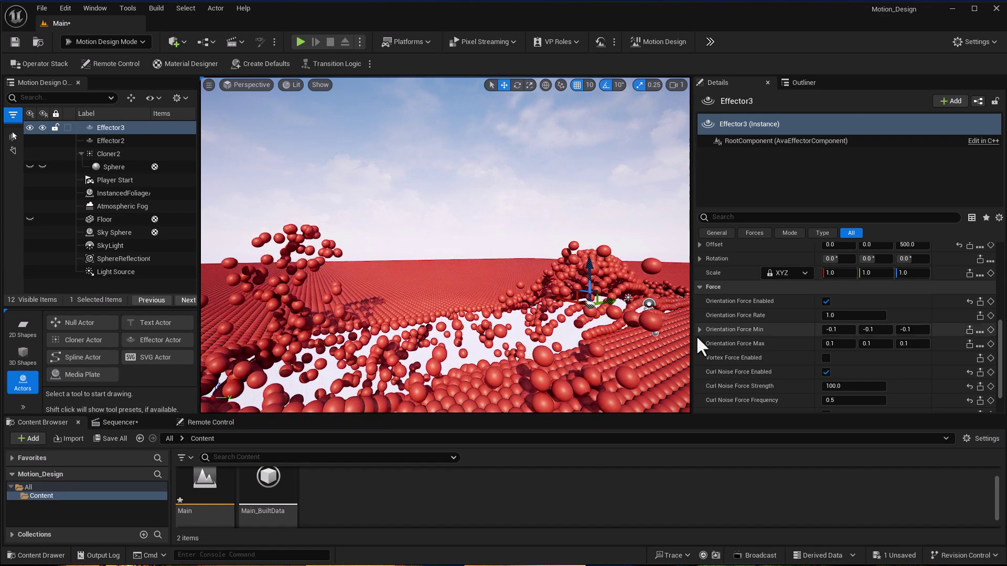
click(826, 372)
drag(613, 302, 504, 322)
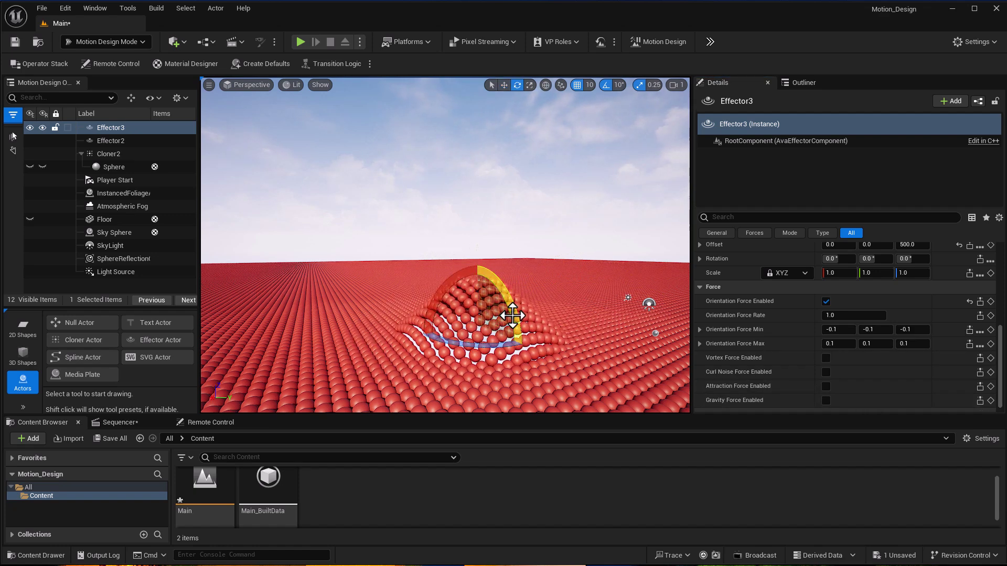
key(r)
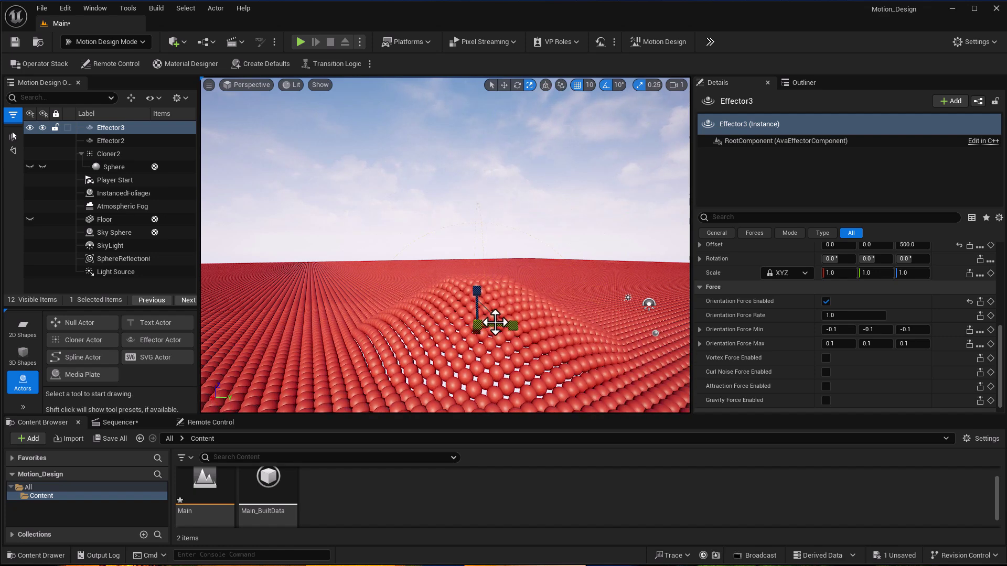
drag(504, 321, 538, 316)
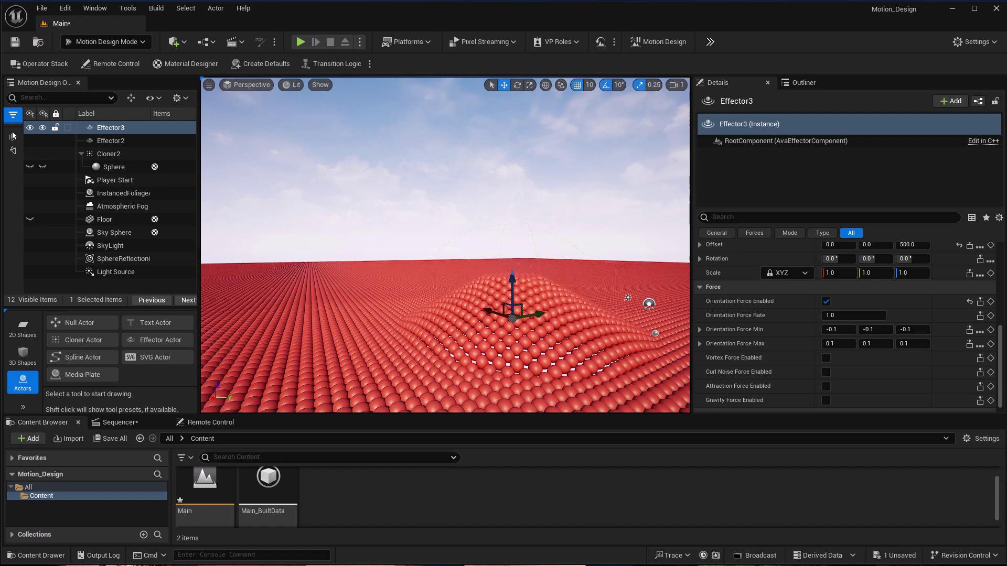
Add a second entry to Cloner2's Effectors list, assigning Effector2 to index 0 and Effector3 to index 1.
click(106, 154)
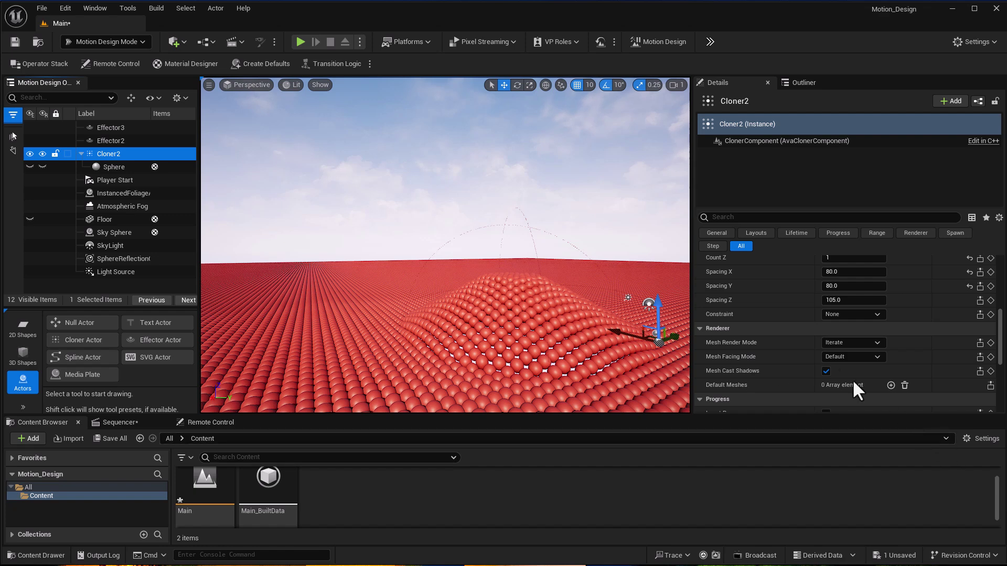
scroll(823, 354, down, 2)
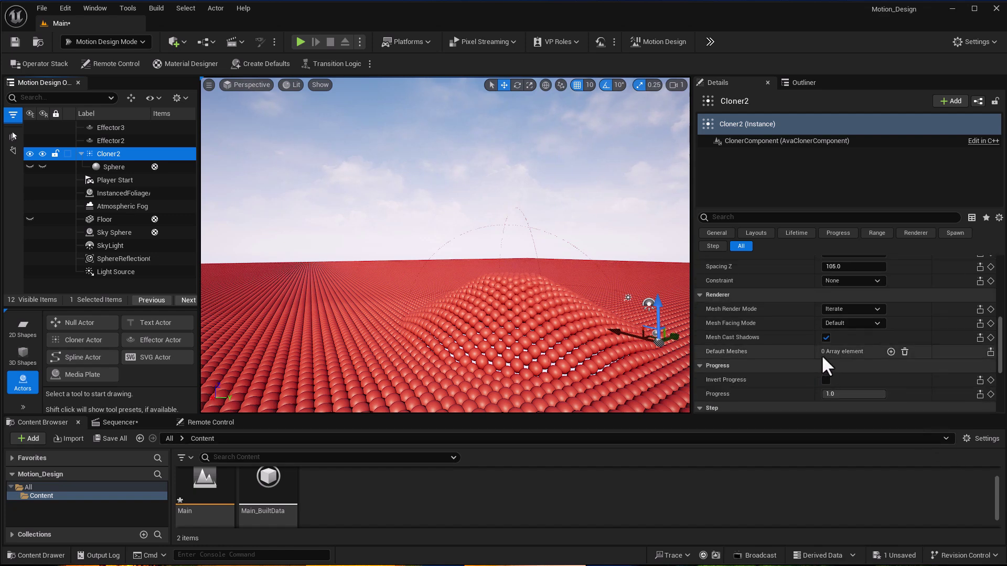
scroll(809, 345, up, 5)
scroll(808, 345, up, 6)
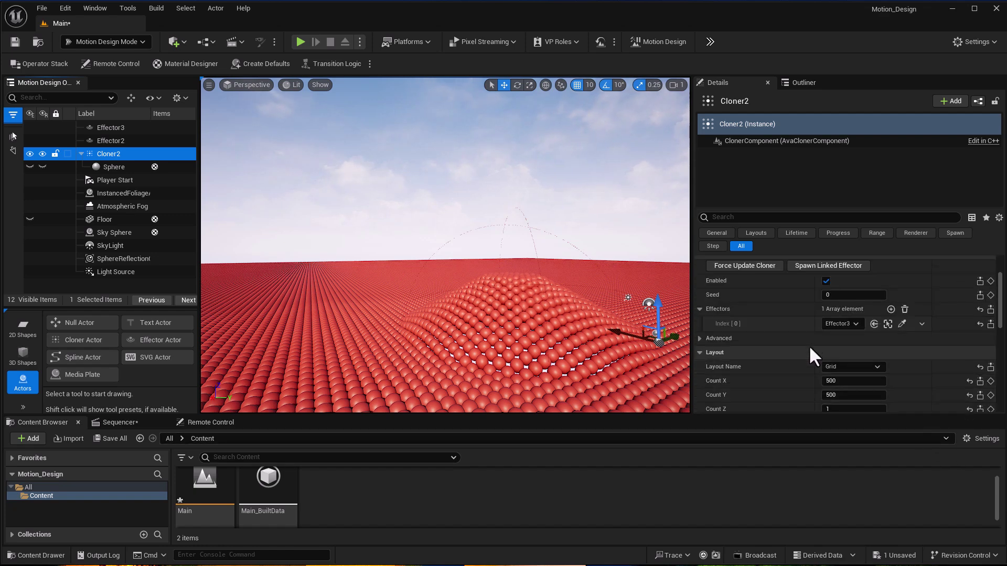
click(890, 310)
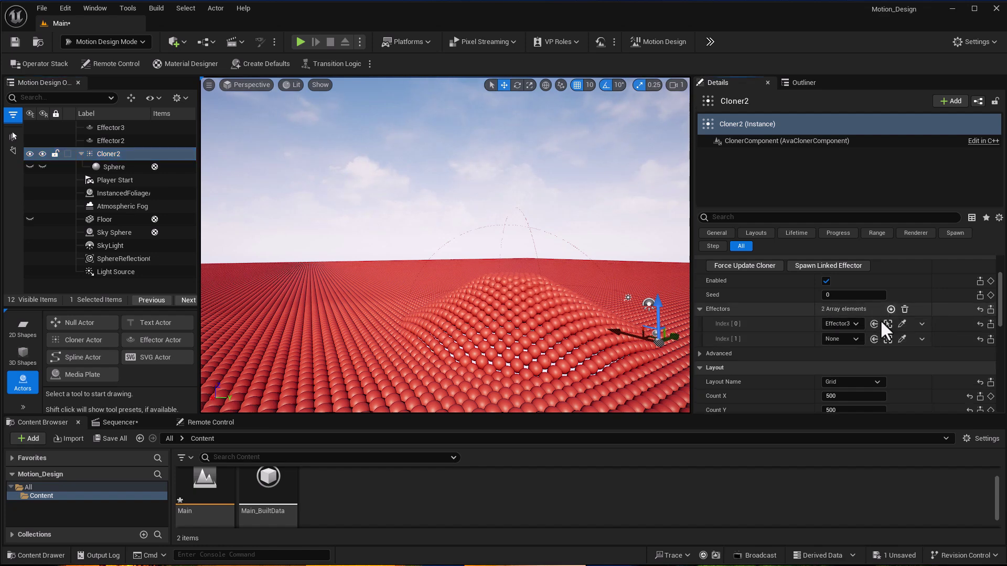
click(842, 324)
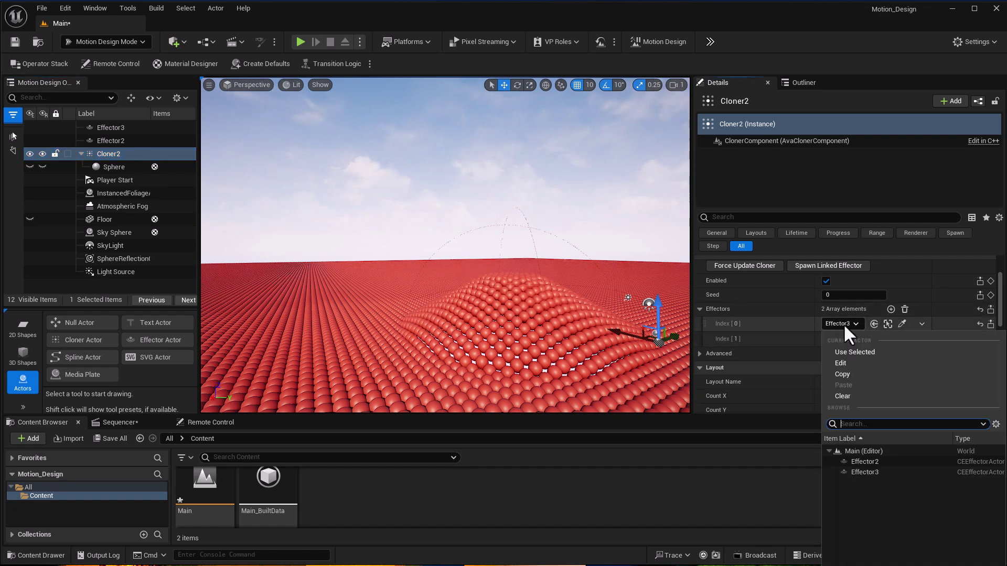
click(868, 461)
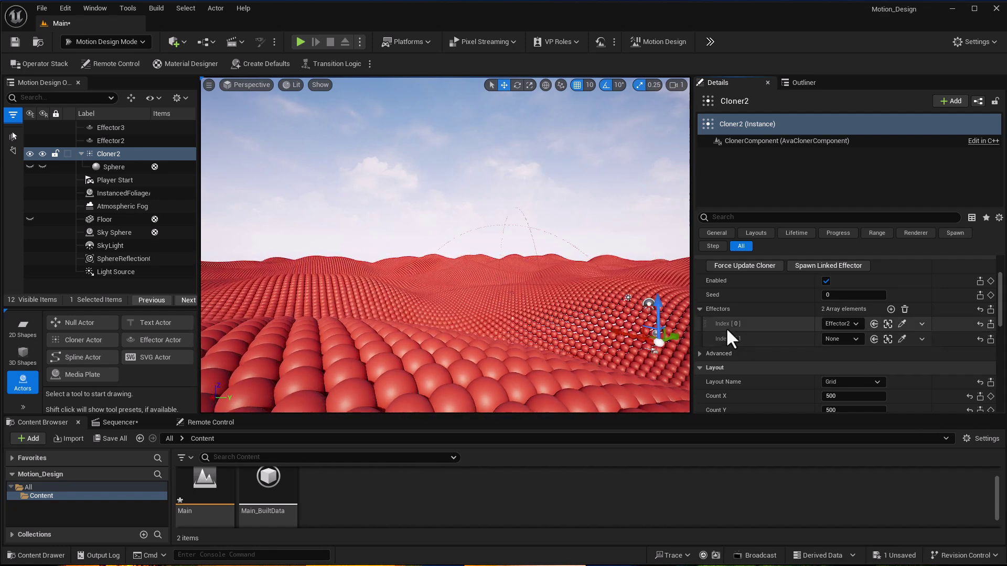
click(834, 339)
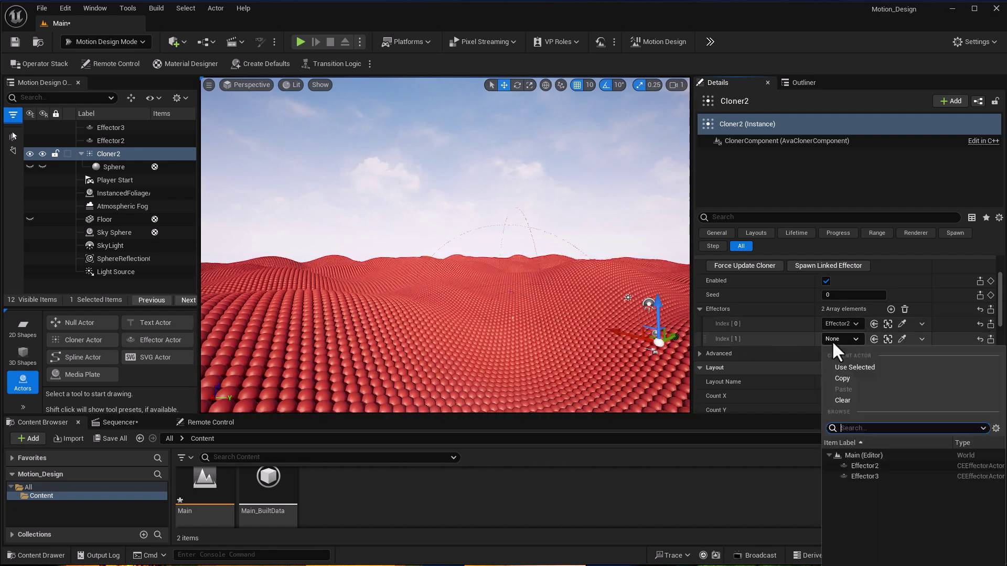
click(866, 474)
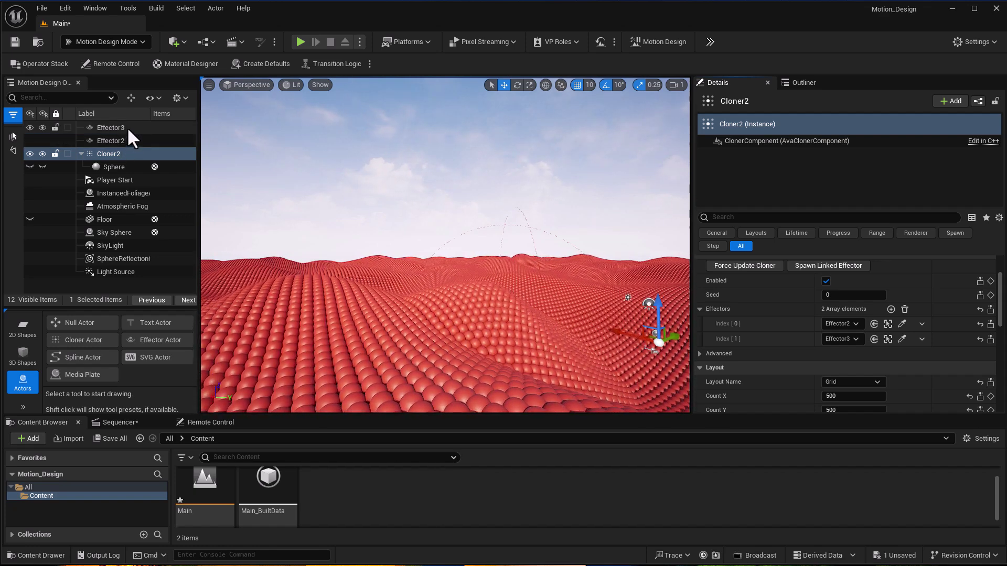
Move Effector3 around the wavy sphere grid to combine its raised mound with the noise waves.
click(128, 130)
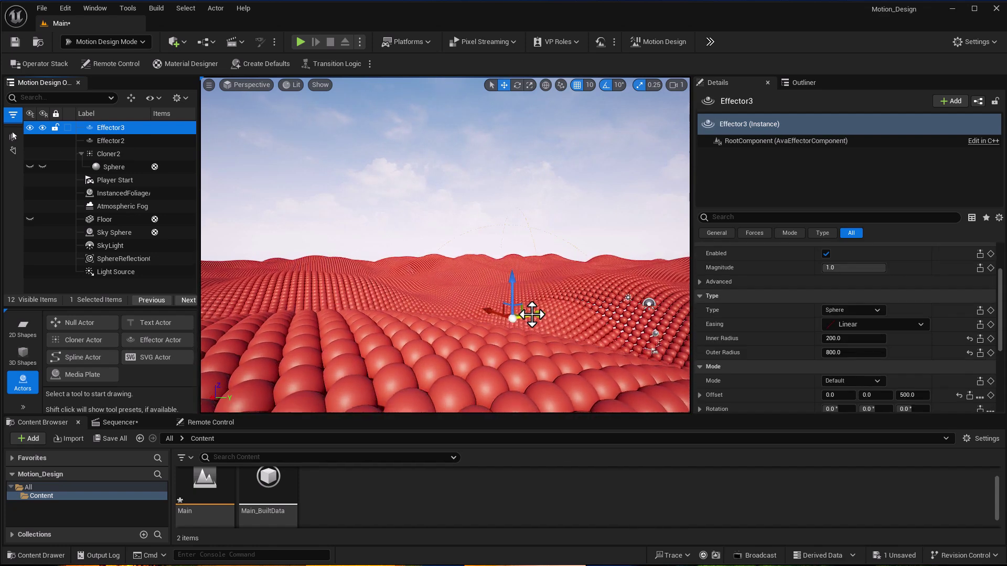
drag(532, 315, 533, 314)
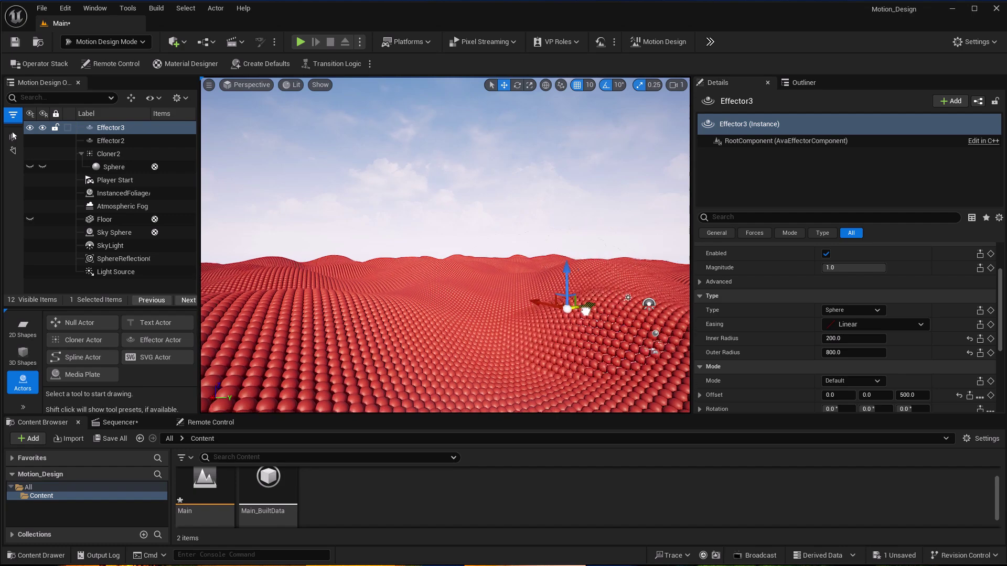
drag(516, 344, 511, 343)
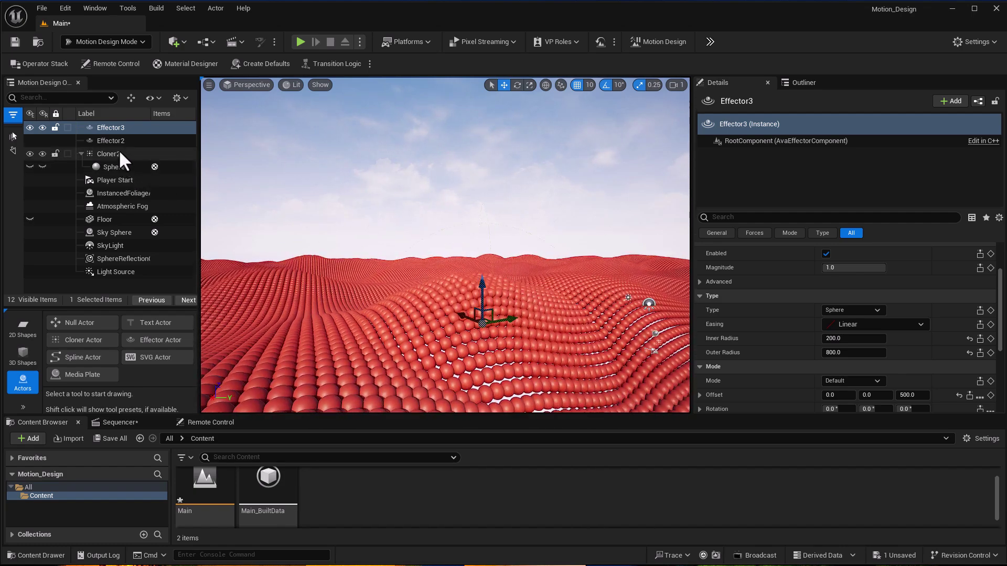
Try 0 as the Z value of Effector2's Location Strength and settle on 50.
click(120, 142)
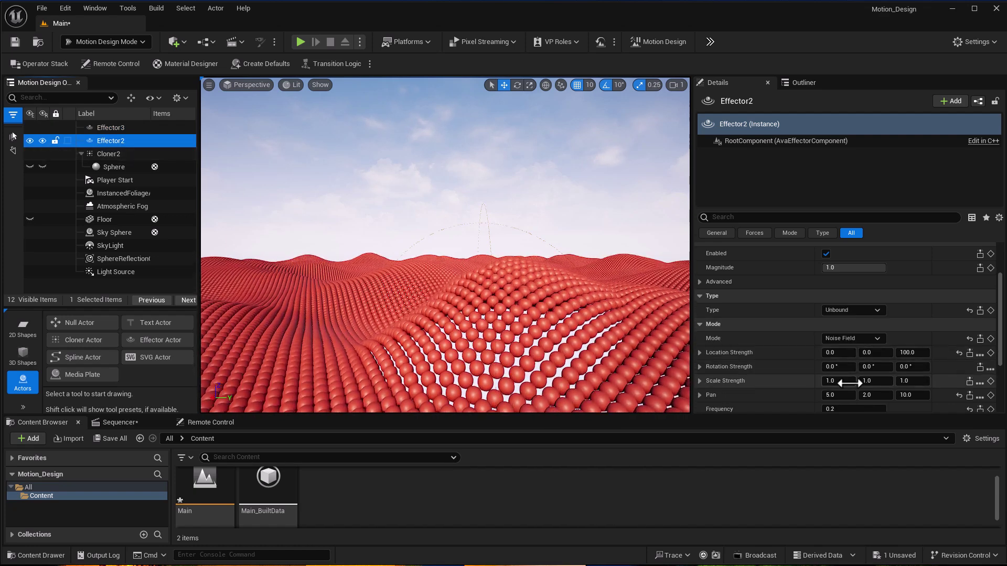
scroll(839, 385, down, 3)
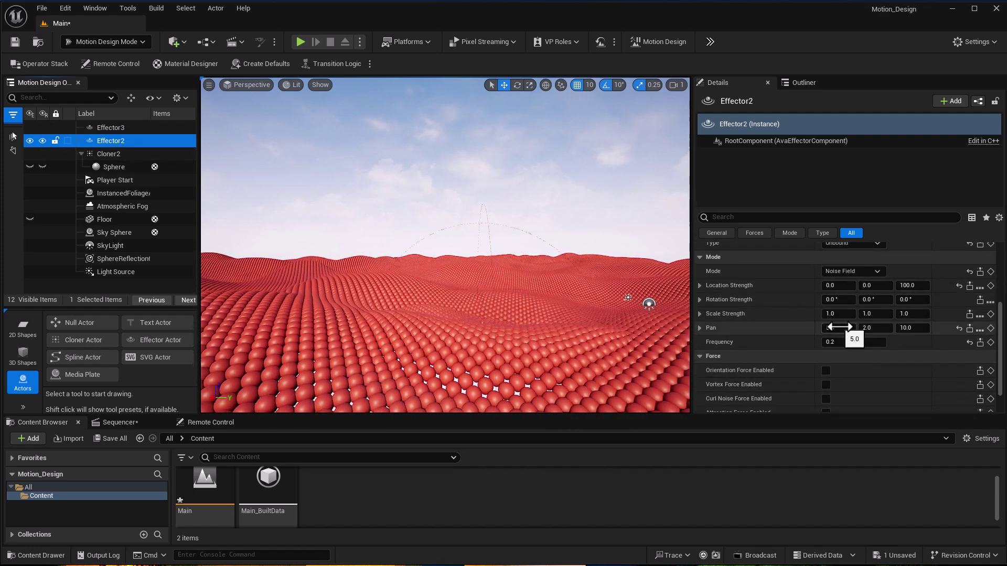
click(907, 286)
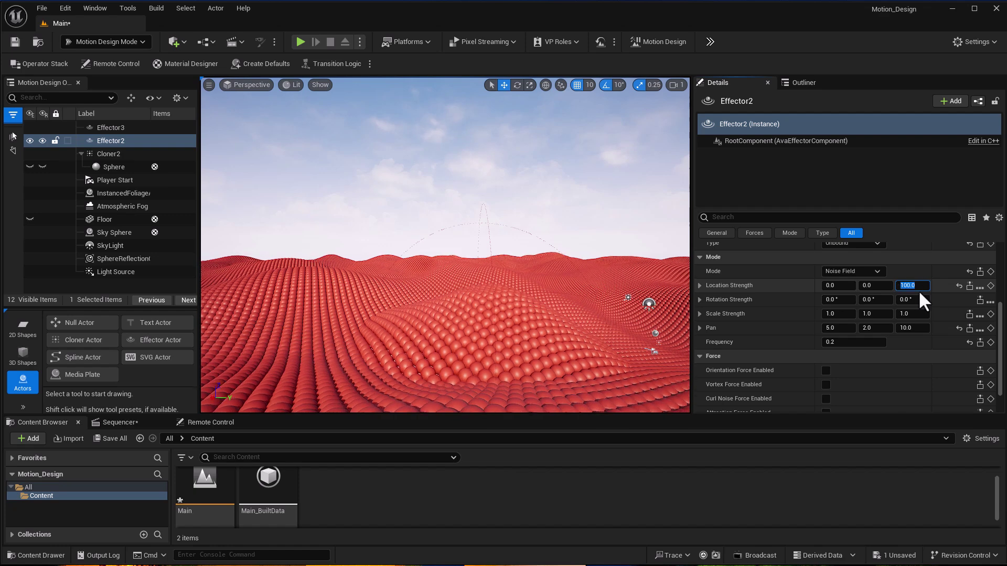
text(0)
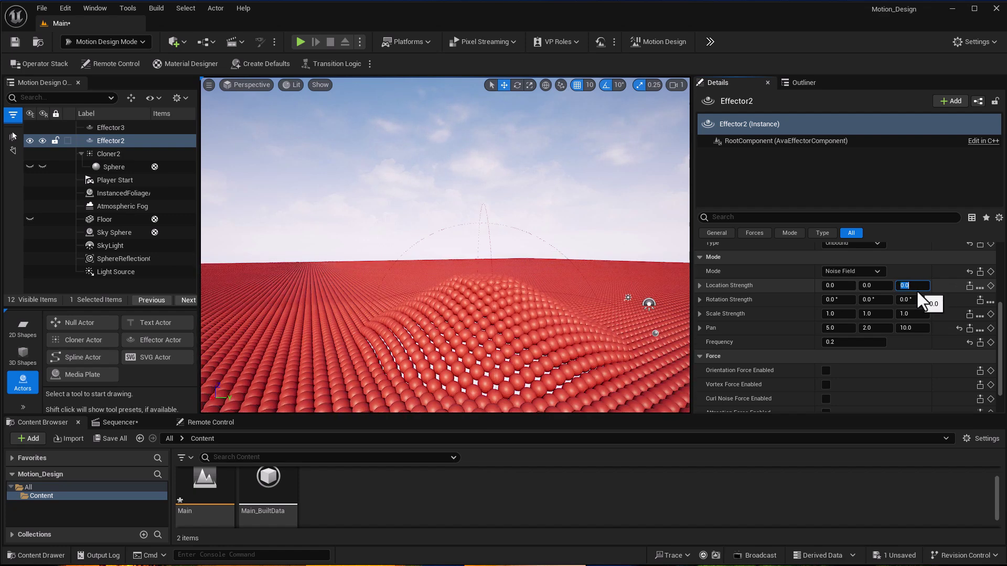
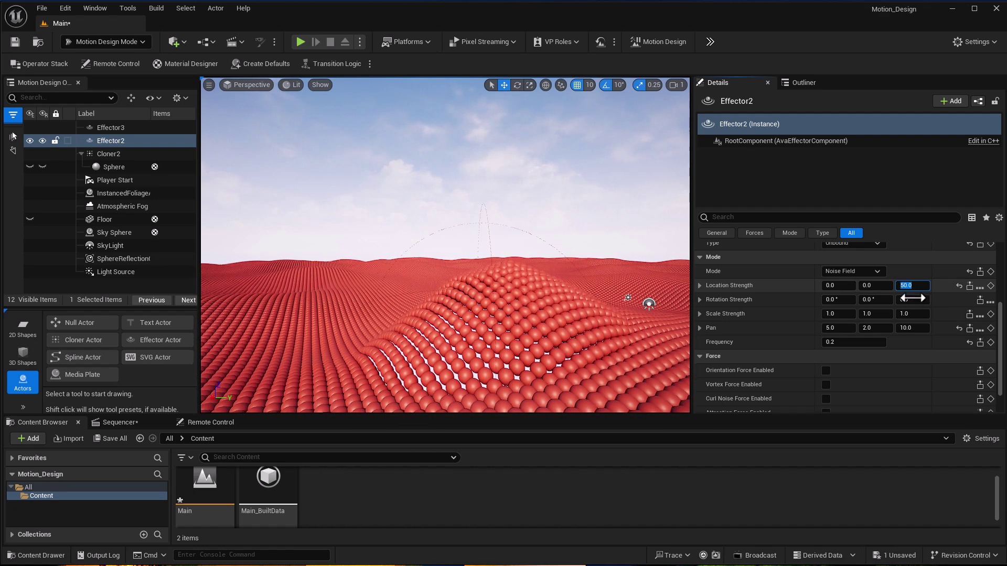
Try 100 as the Z value of Effector3's Offset and settle on 1000.
click(138, 128)
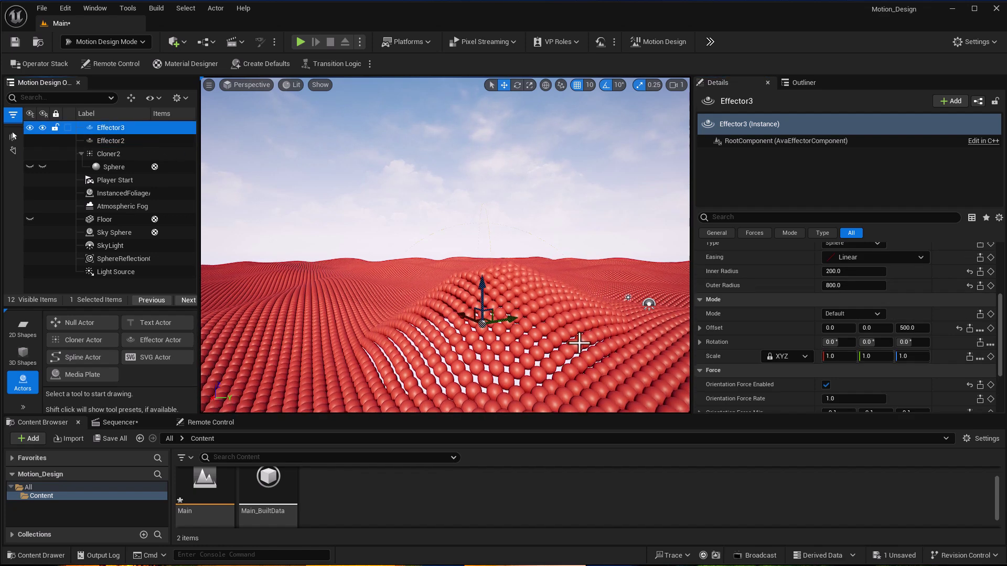
click(912, 330)
click(912, 329)
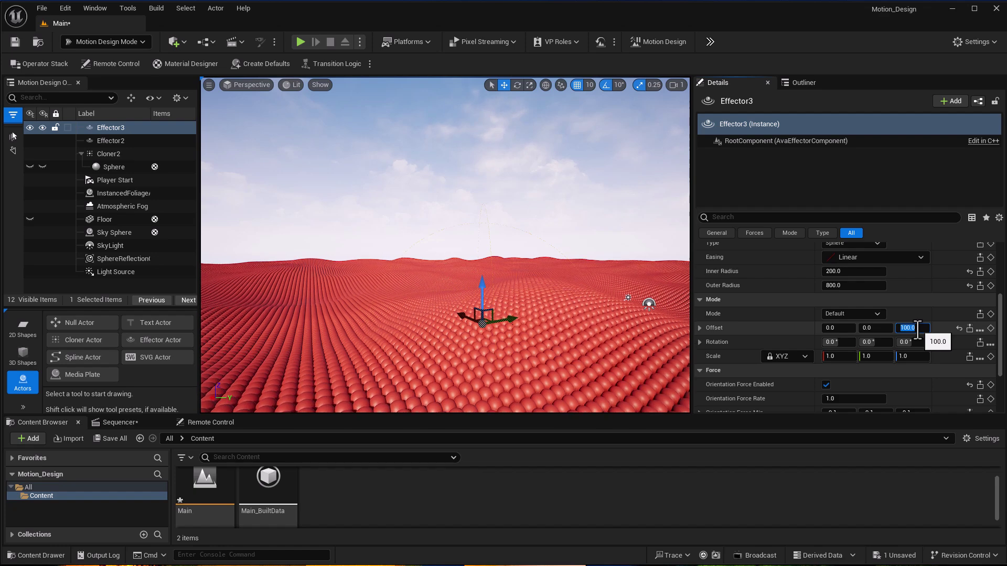
key(Return)
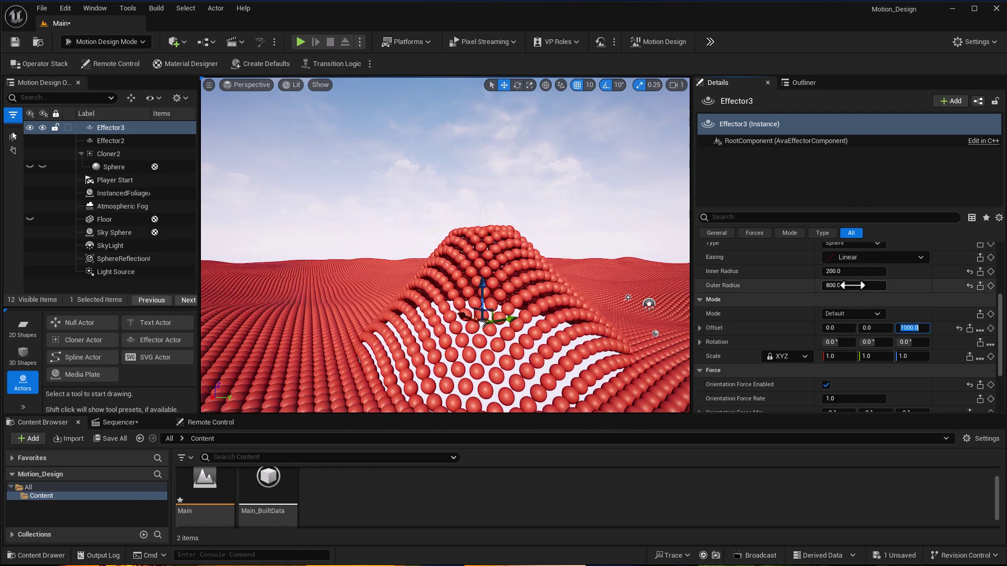
Set Effector3's Outer Radius to 2000 and move the effector farther back across the sphere grid.
click(860, 286)
text(1000)
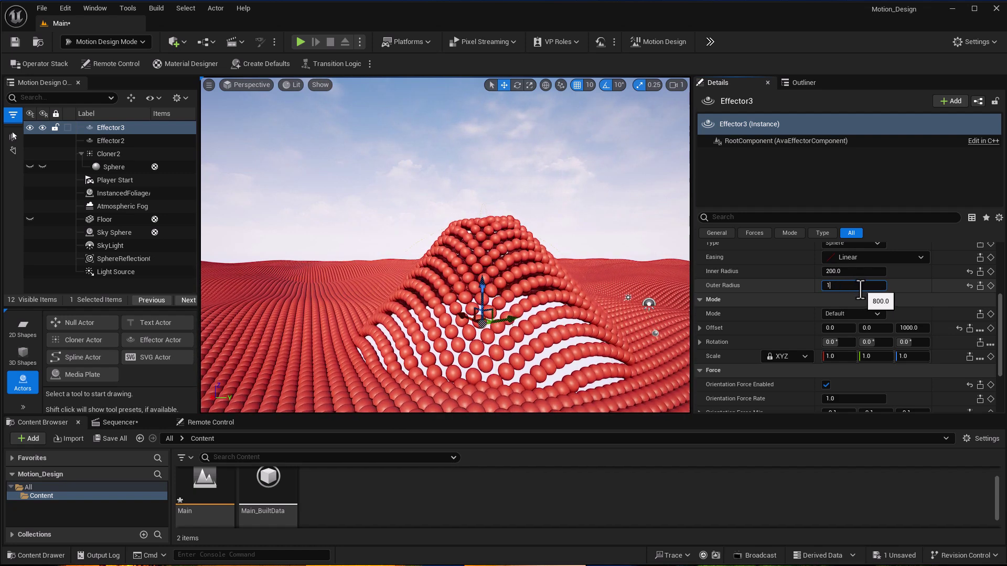
key(Return)
drag(462, 316, 410, 281)
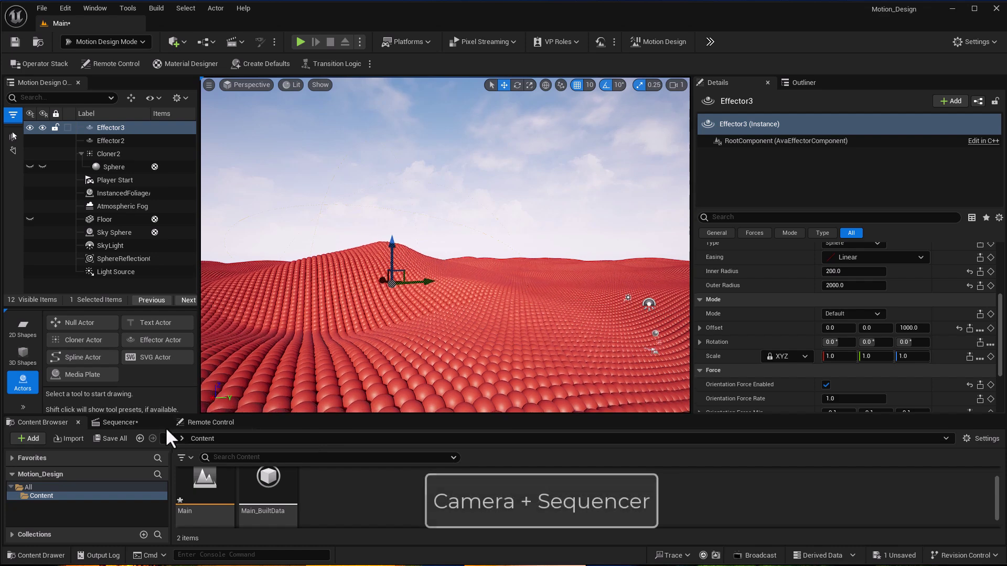
Bring up the Sequencer and frame the sphere hill in the viewport for a camera shot.
click(149, 424)
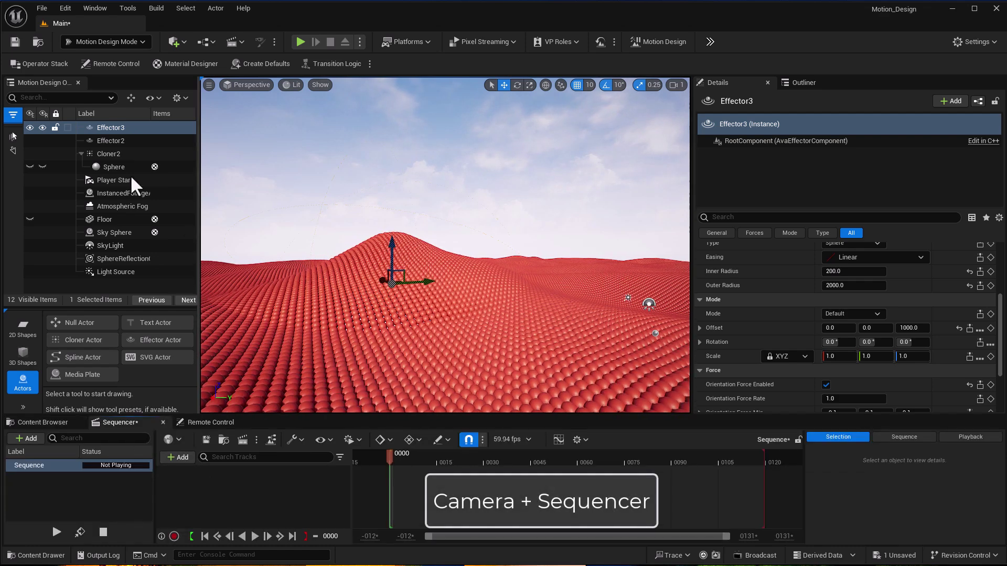
click(99, 154)
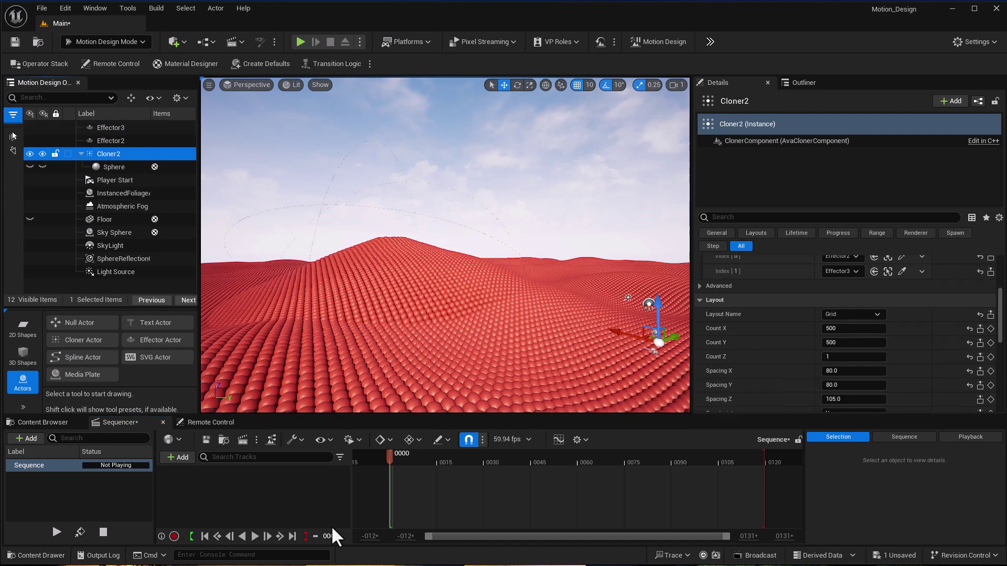
right_drag(446, 262, 511, 264)
key(a)
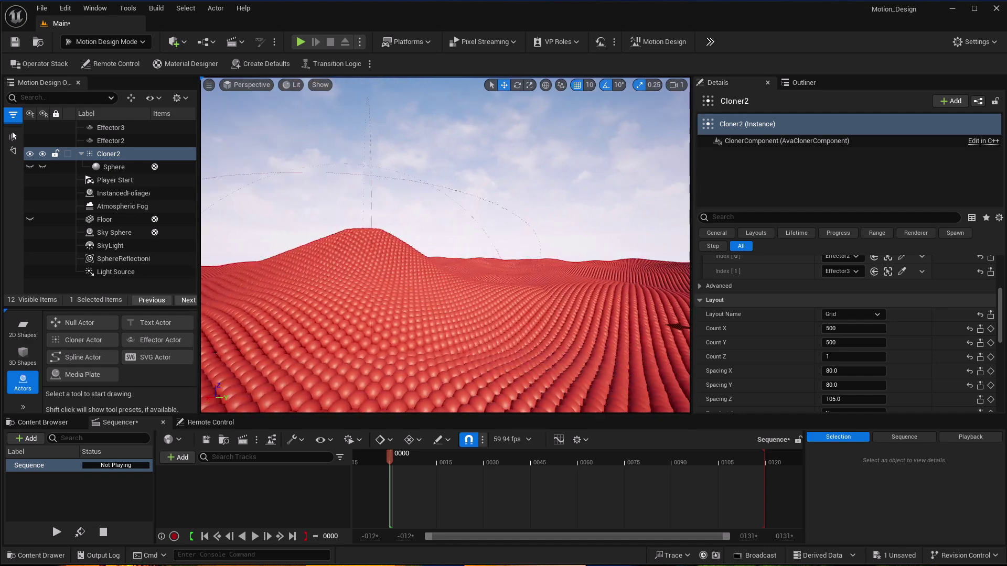
right_drag(373, 179, 375, 179)
click(375, 179)
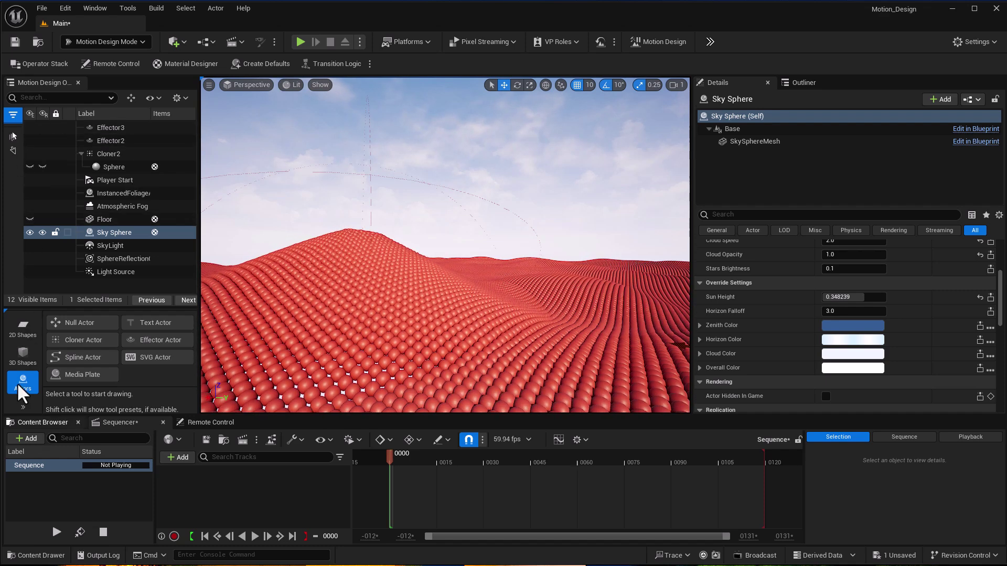
Create a Motion Design Cine Camera Actor from the current view and add it to the Sequence as a track.
click(244, 85)
click(242, 87)
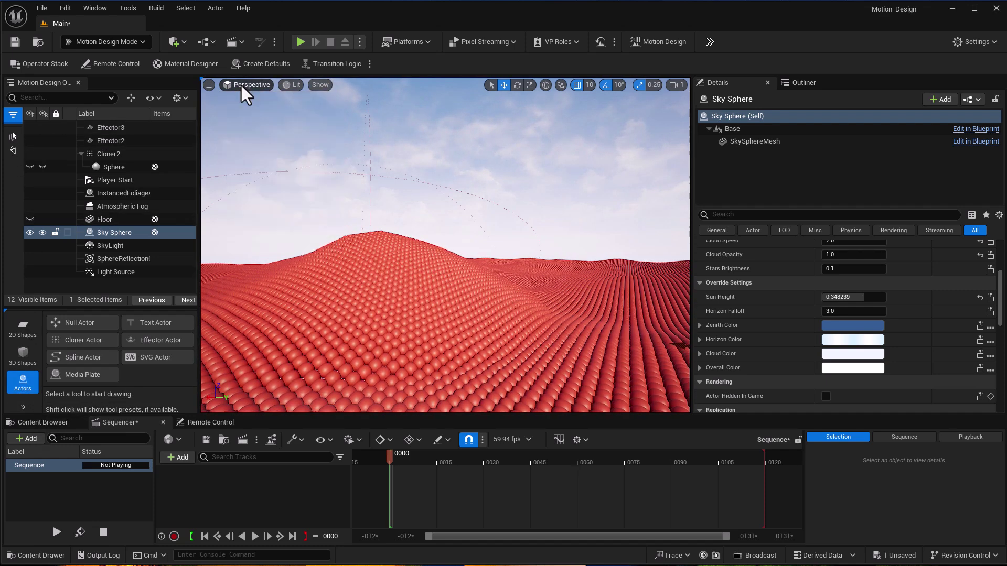
click(209, 84)
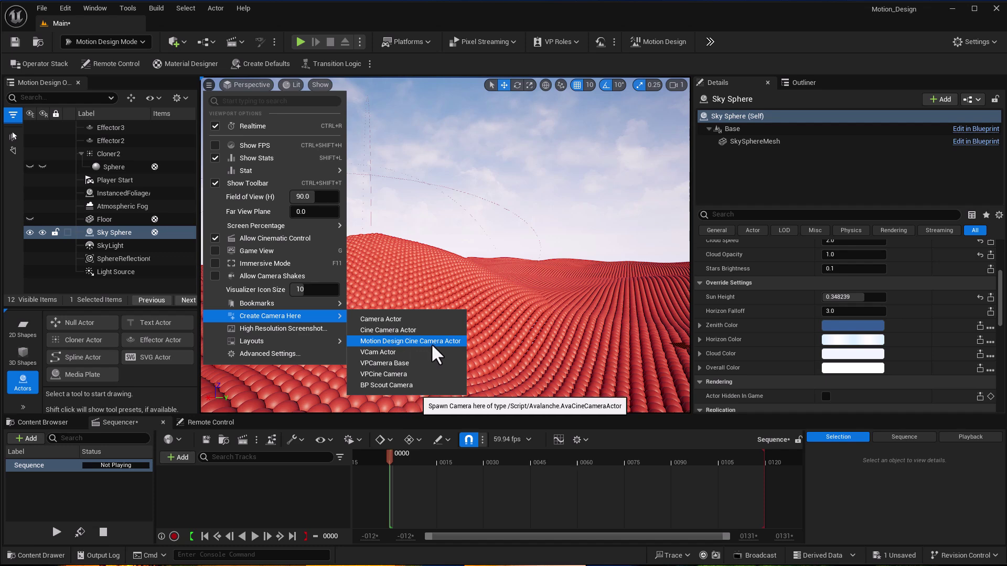
click(434, 344)
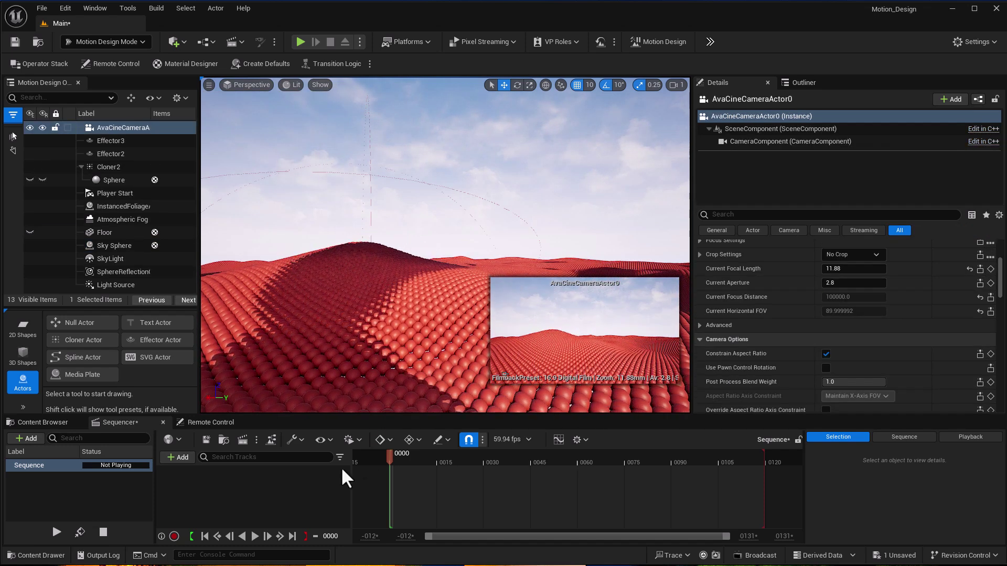
drag(140, 135, 254, 499)
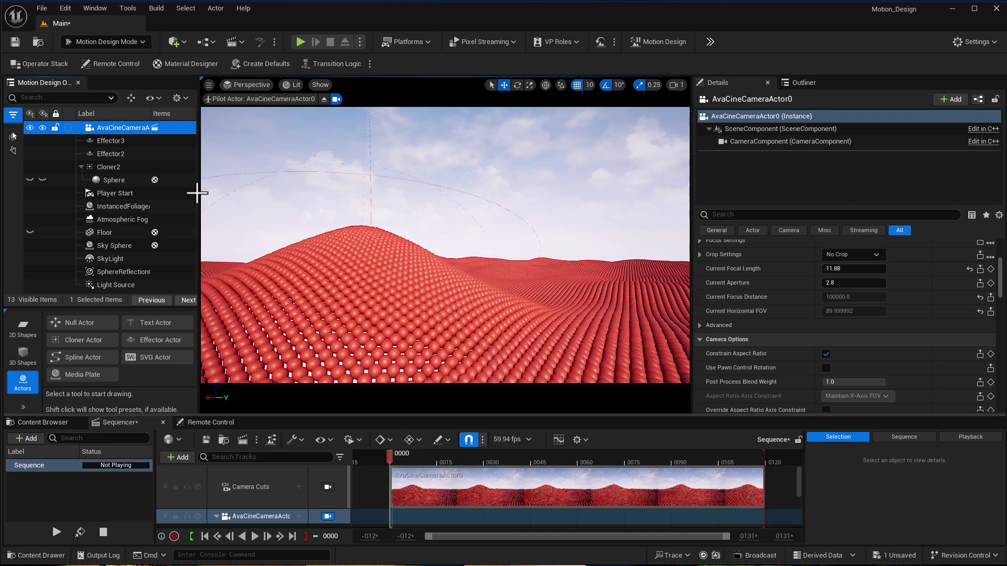
Move Effector3 around the sphere grid to reshape the hill and settle it at about X 4438, Y -1374, Z 491.
click(124, 142)
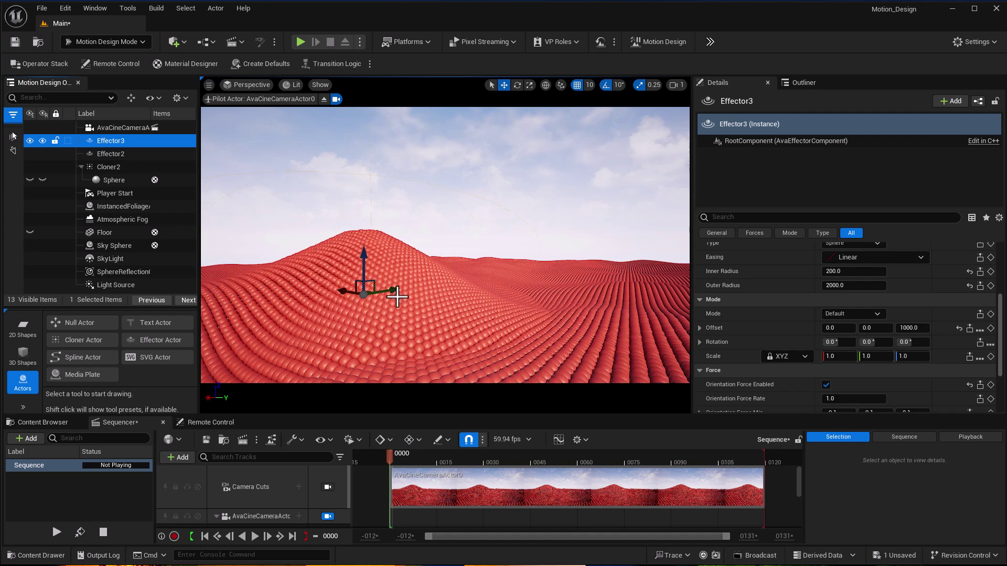
drag(390, 288, 452, 288)
drag(554, 288, 558, 295)
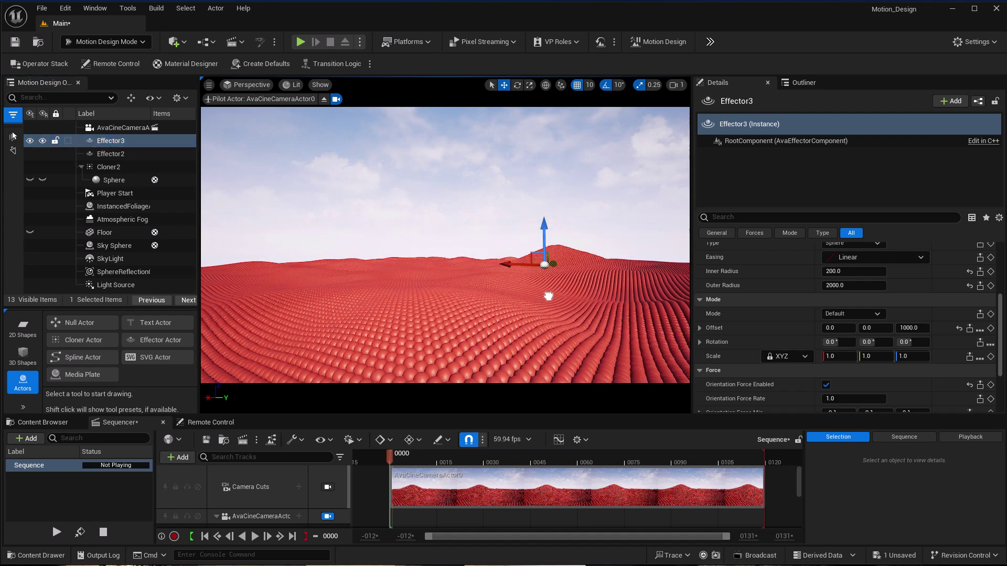
drag(491, 305, 479, 306)
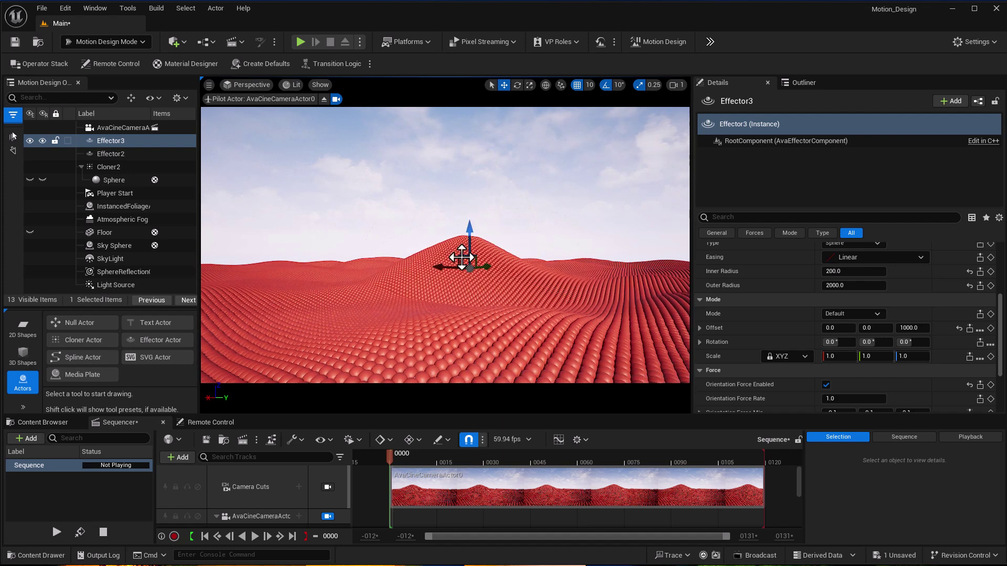
drag(443, 268, 385, 271)
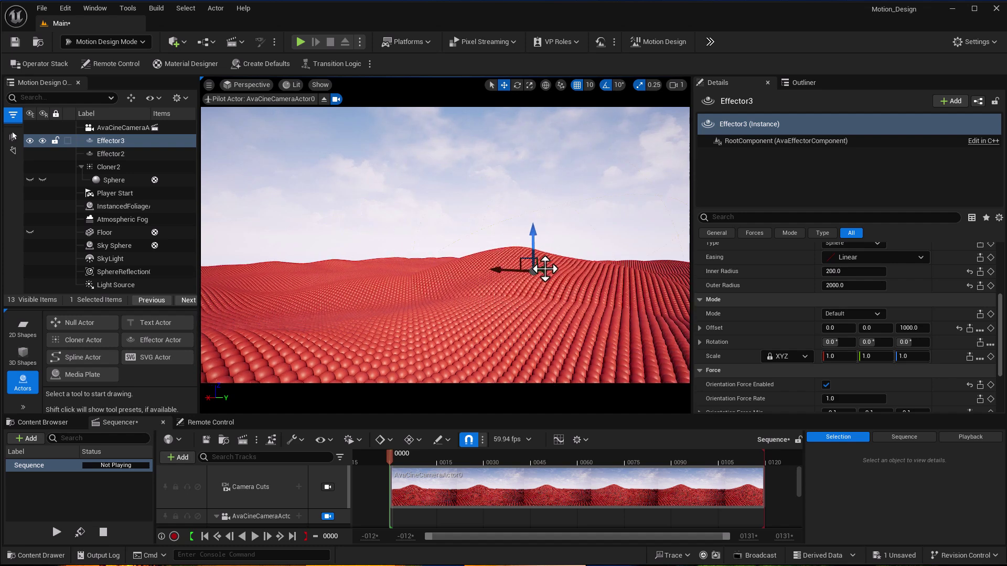
mouse_move(543, 271)
mouse_down()
mouse_move(603, 269)
mouse_move(547, 283)
mouse_up()
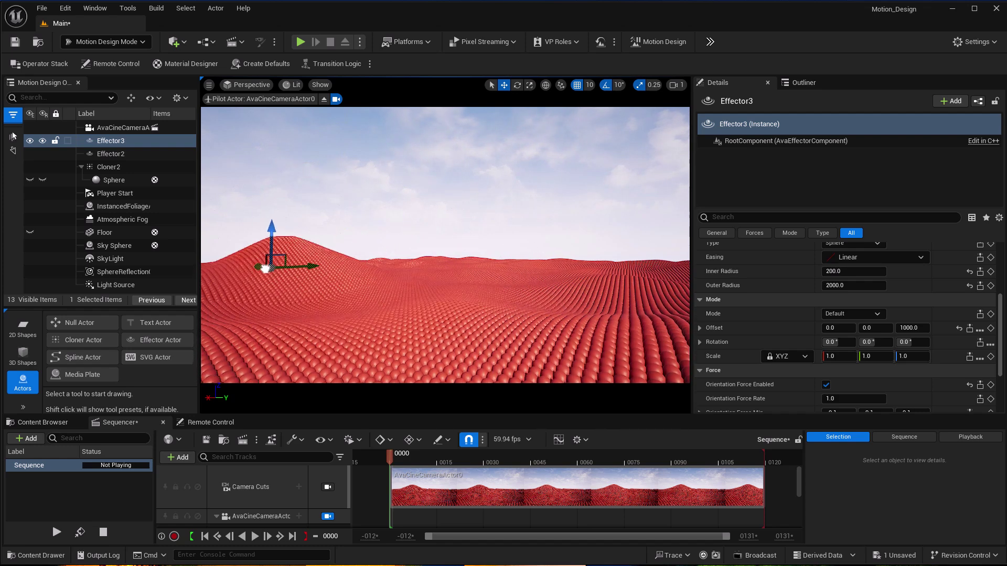
drag(443, 352, 306, 329)
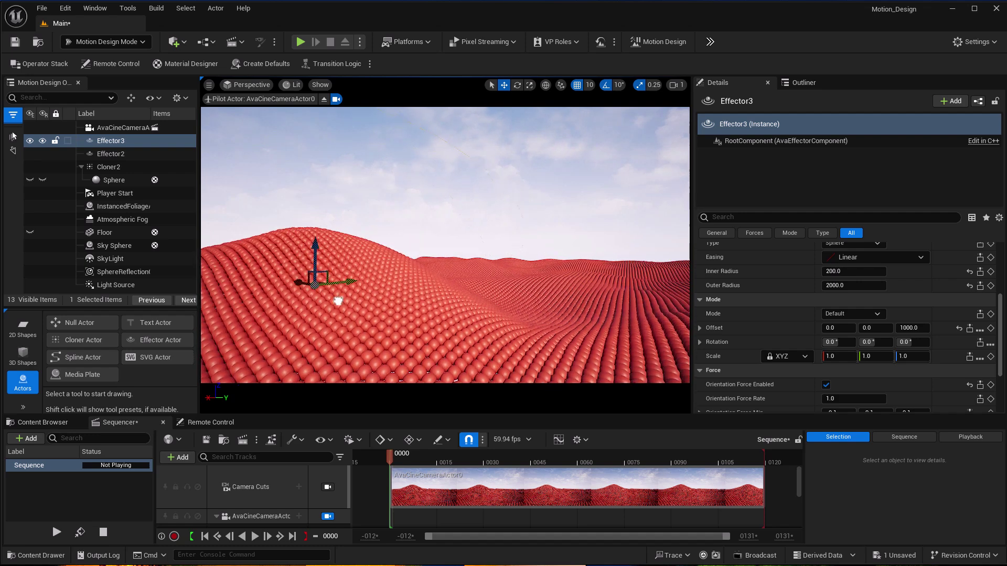
drag(530, 289, 350, 304)
Enlarge the Sequencer area, collapse the camera track and add Effector3 to the Sequence as a track.
drag(263, 416, 256, 359)
click(216, 460)
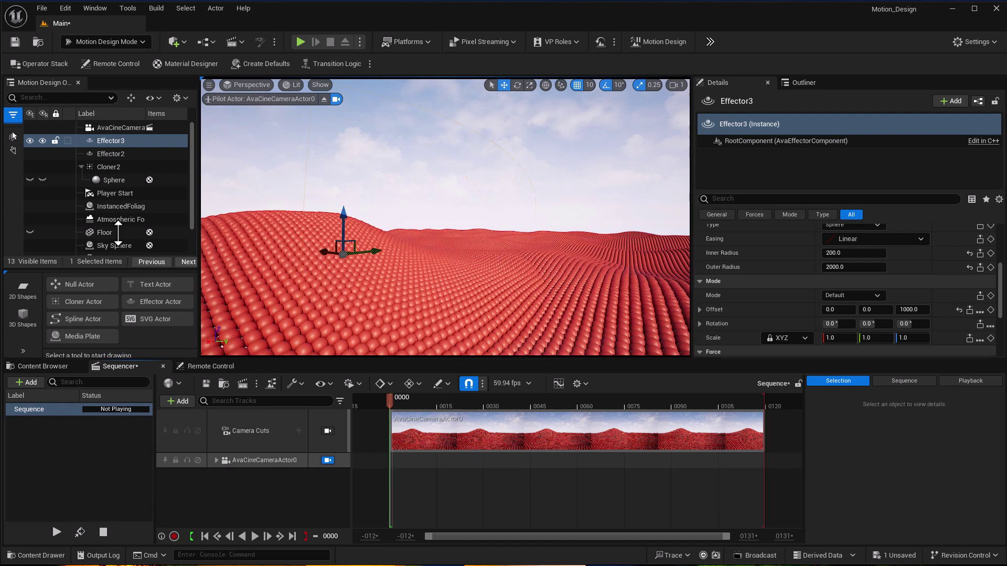
click(102, 141)
drag(111, 141, 209, 475)
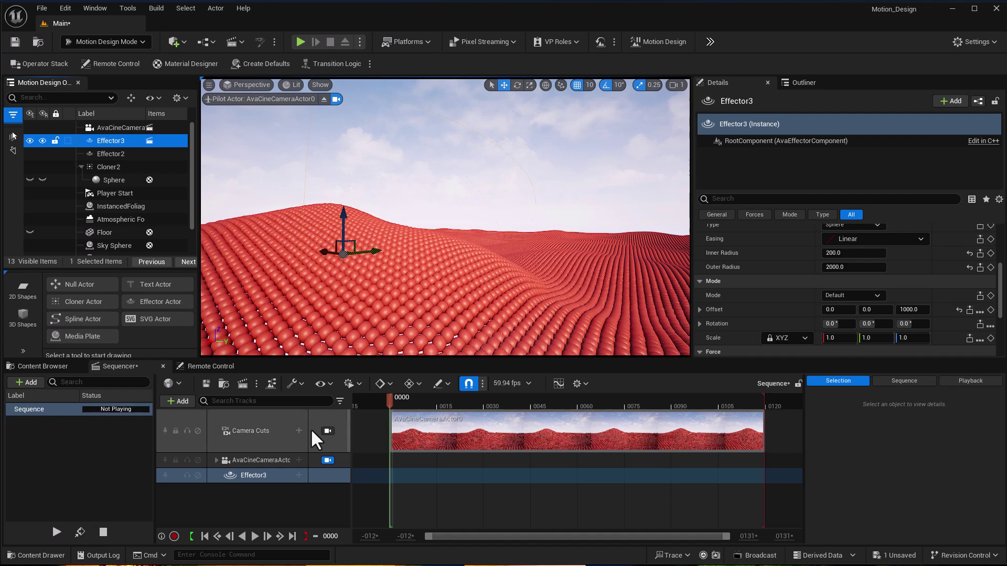
Keyframe Effector3's Location at frame 0.
scroll(993, 262, down, 2)
scroll(993, 283, up, 4)
scroll(993, 294, up, 3)
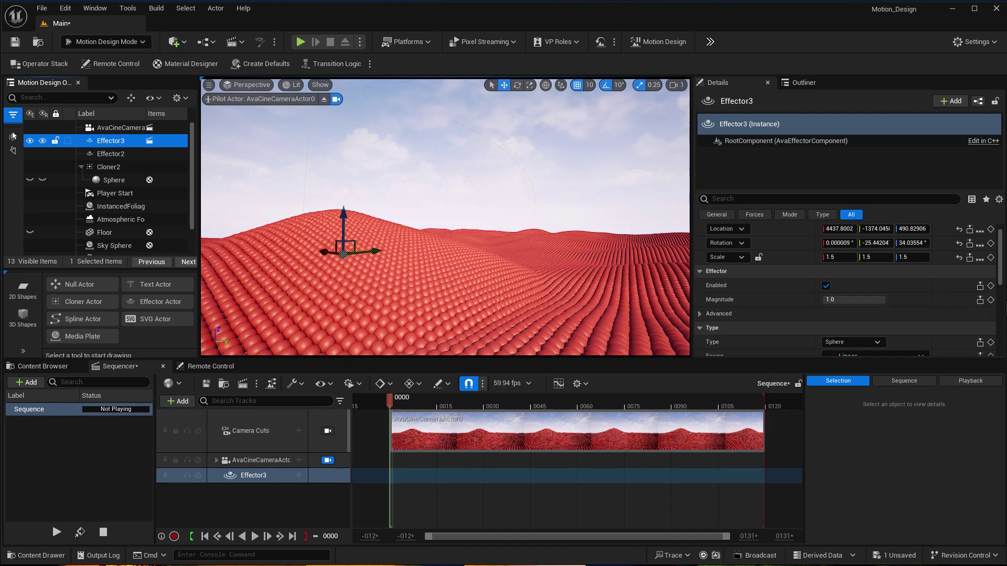
scroll(986, 272, up, 1)
click(991, 245)
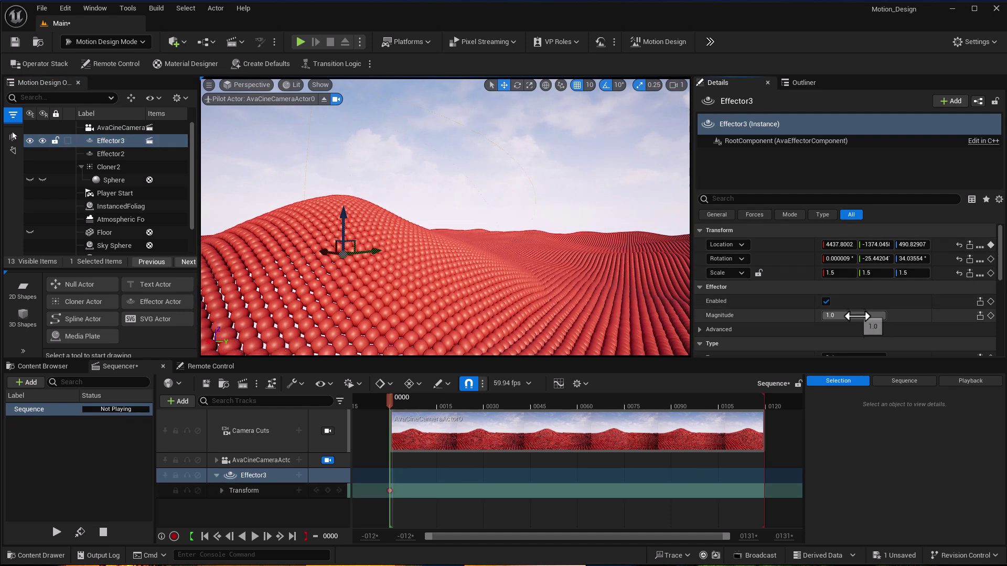
click(858, 316)
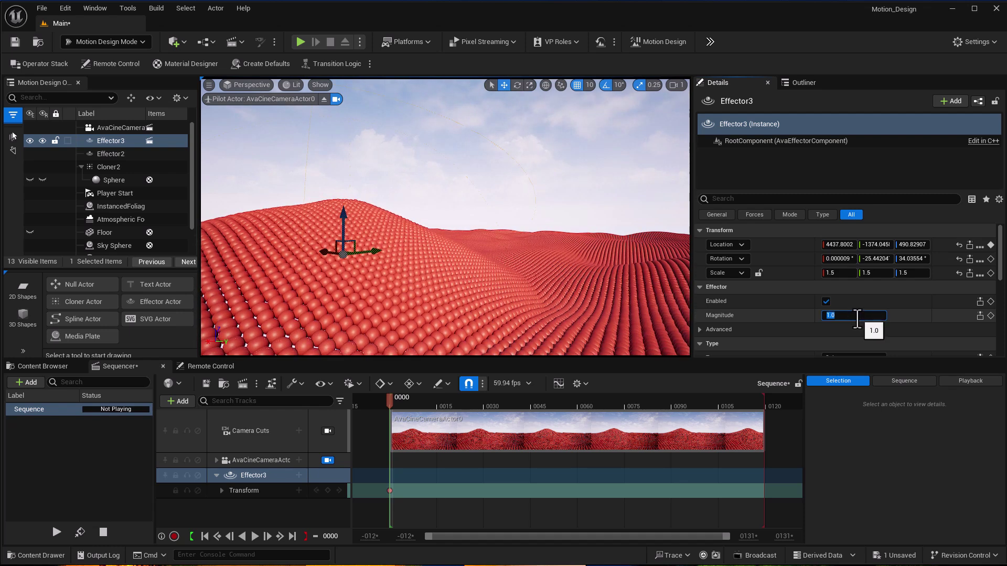
text(1)
key(Return)
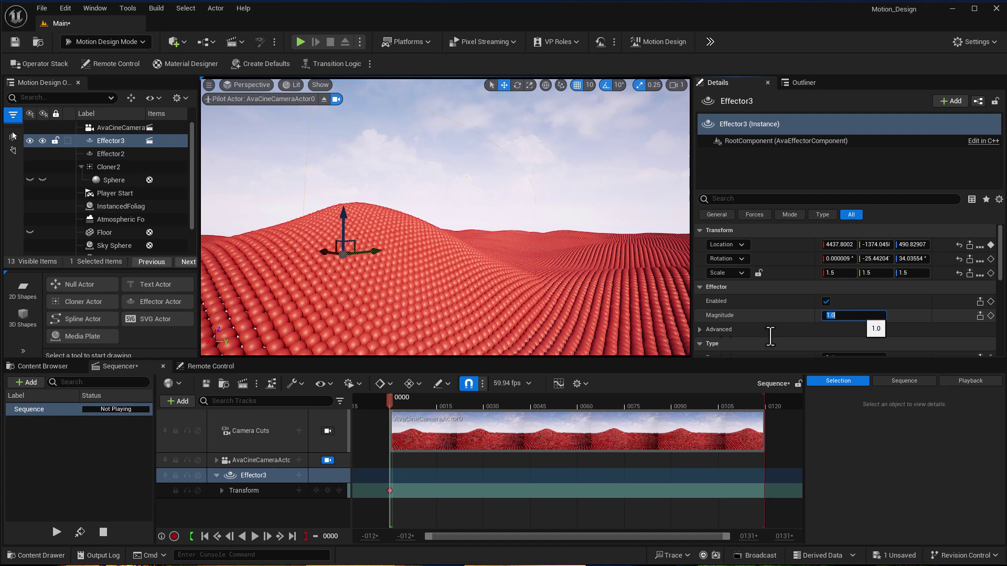
click(466, 403)
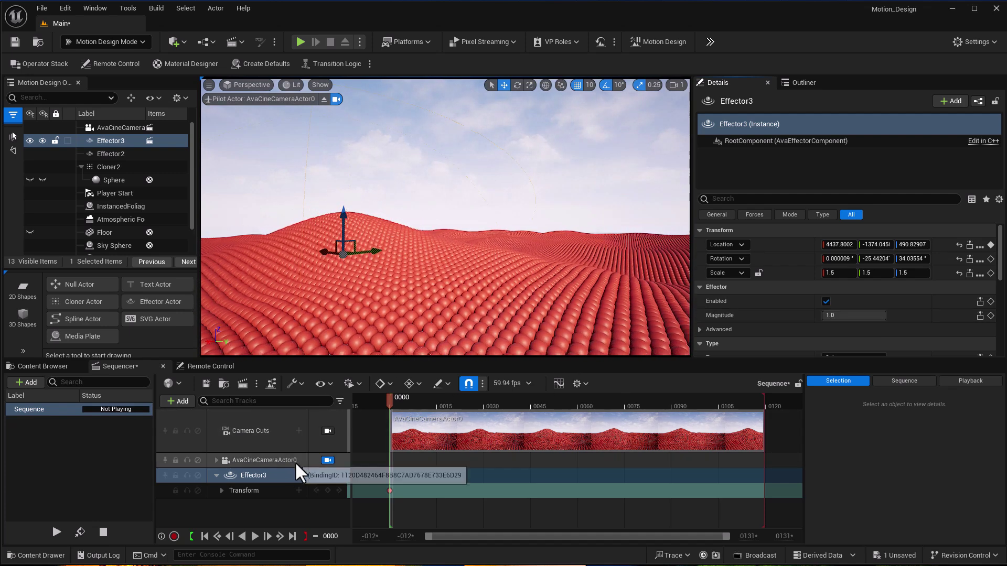
Expand the AvaCineCameraActor0 track and keyframe the camera's Transform at frame 0.
click(263, 462)
click(217, 461)
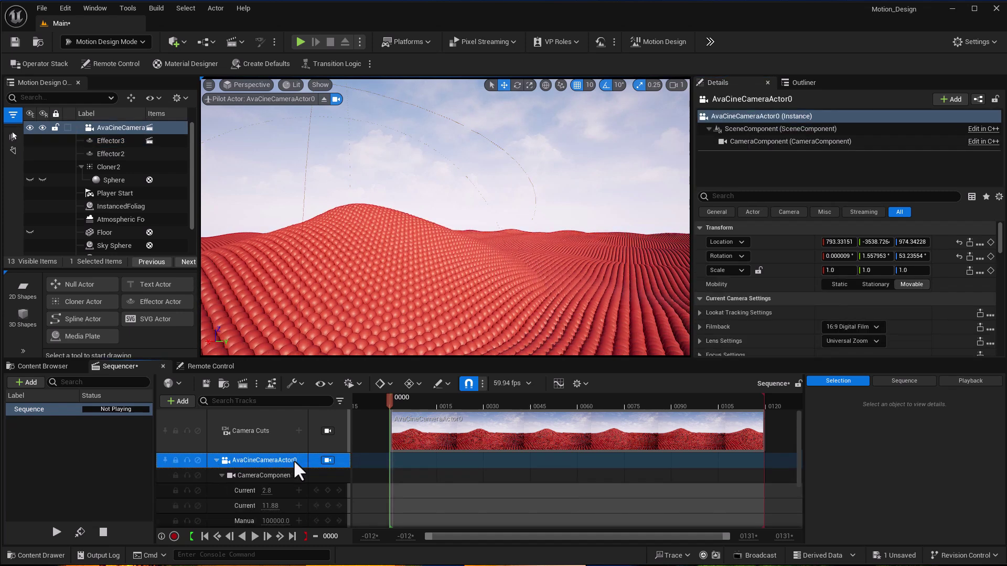
scroll(294, 466, down, 3)
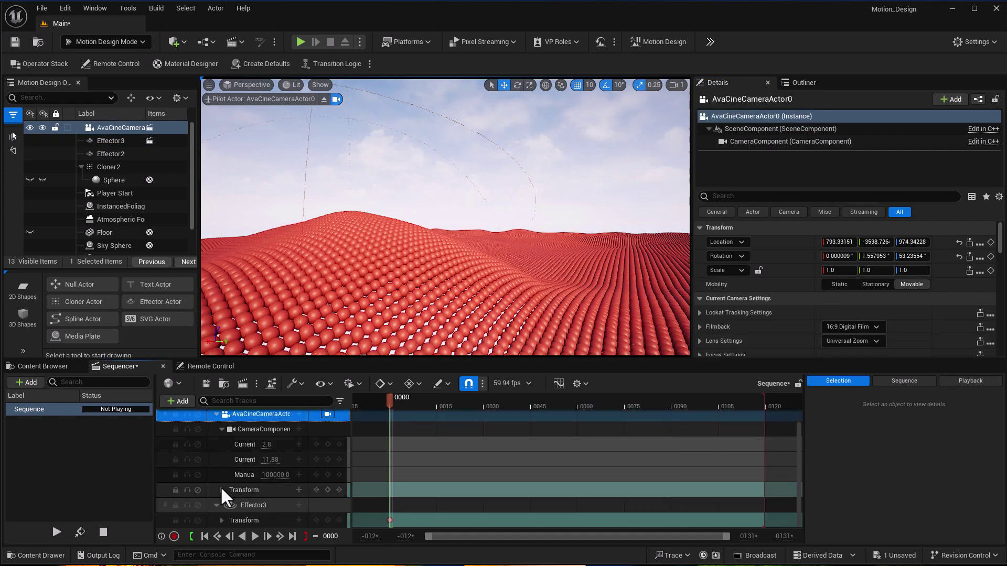
click(328, 490)
At frame 119, move the camera to about X -961, Y -28, Z 974 and keyframe its Transform.
drag(388, 412, 603, 412)
drag(676, 472, 768, 480)
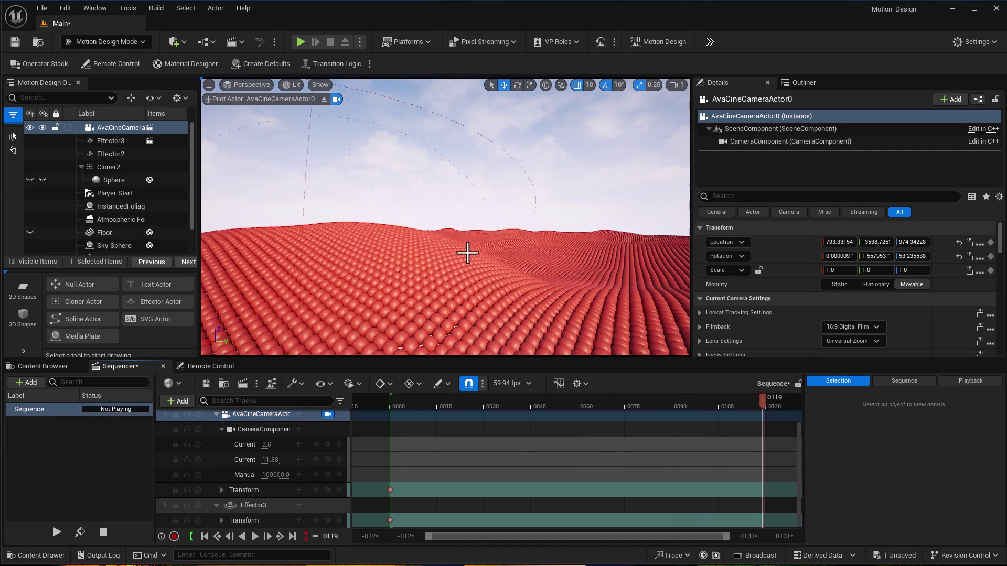
key(d)
right_drag(472, 258, 418, 208)
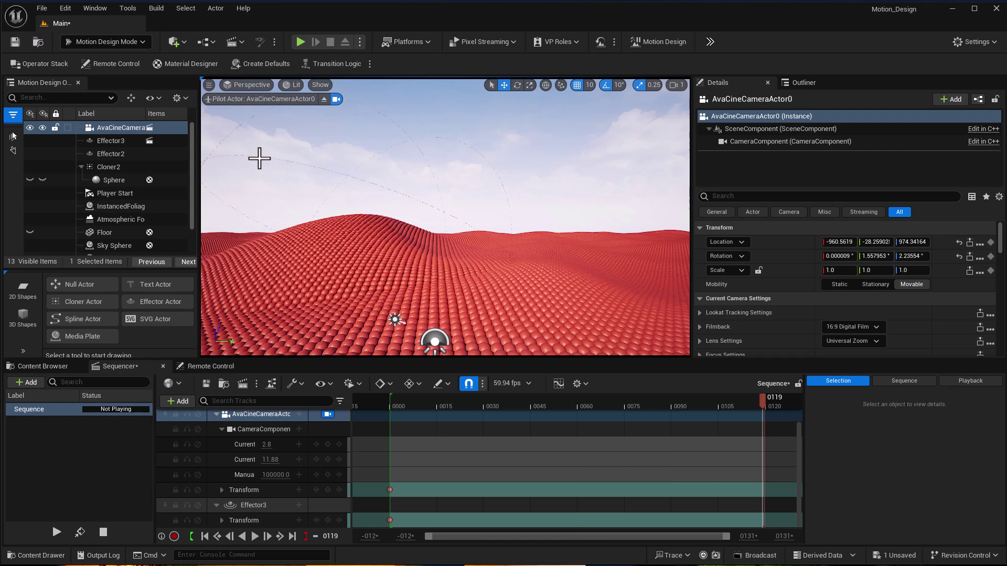
click(328, 490)
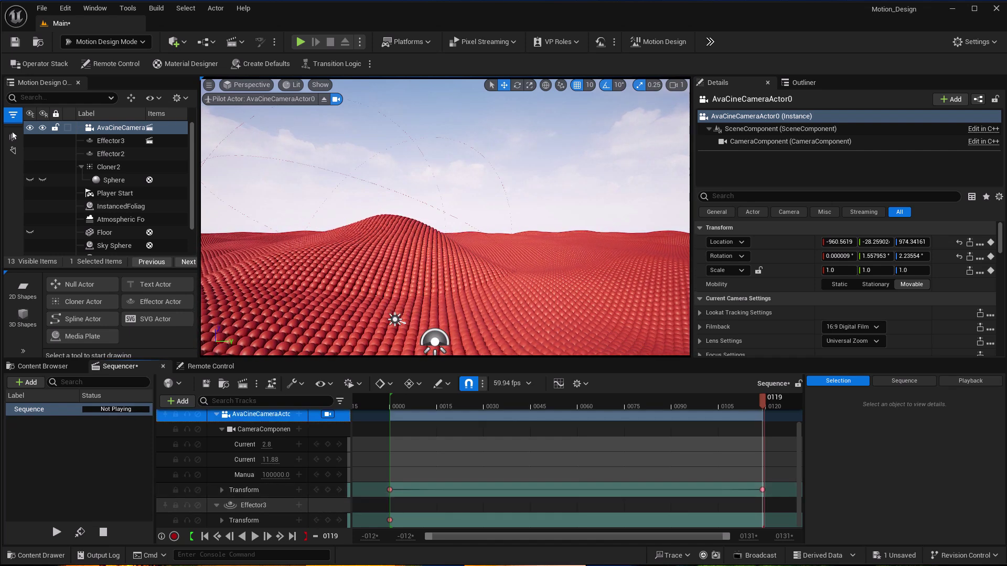
click(267, 159)
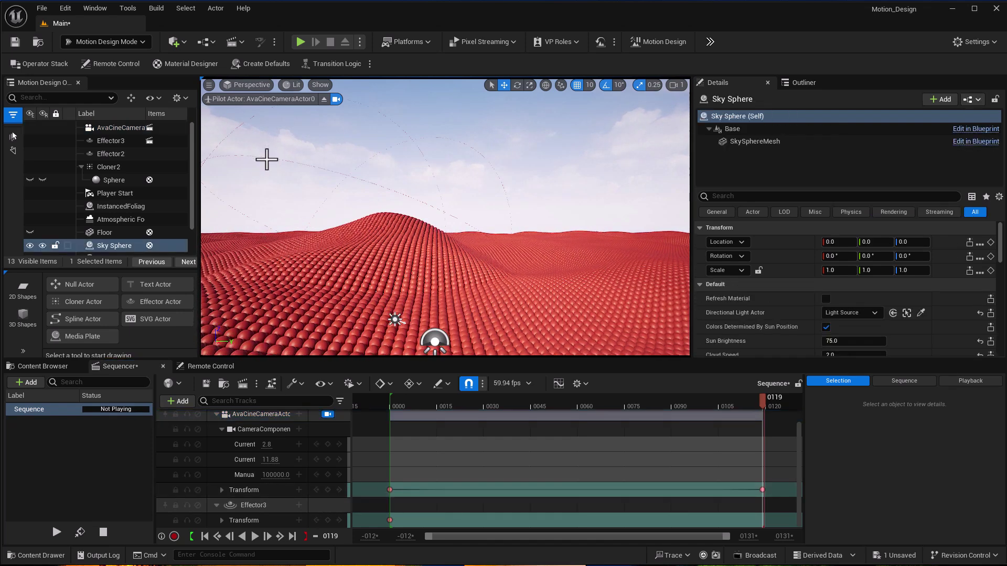
Switch the gizmo's coordinate space, move Effector3 to about X 1749, Y 2709, Z 592 and keyframe its Location at frame 119.
click(110, 141)
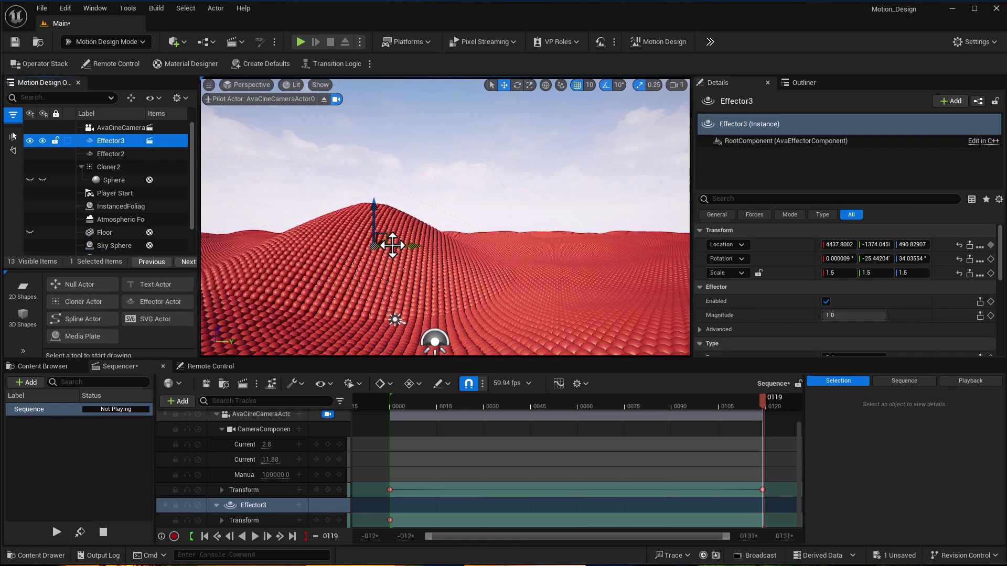
drag(399, 246, 442, 257)
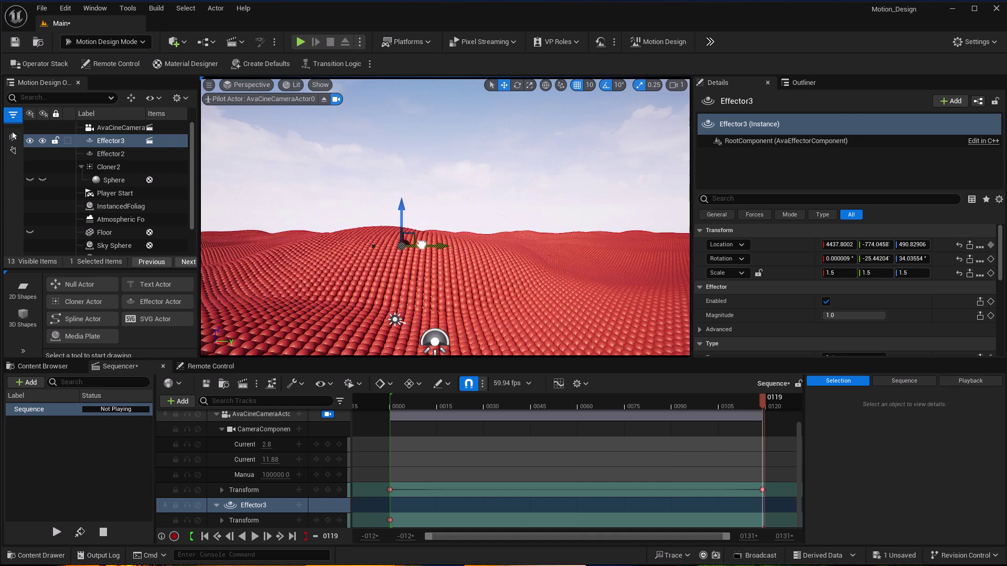
drag(459, 260, 424, 257)
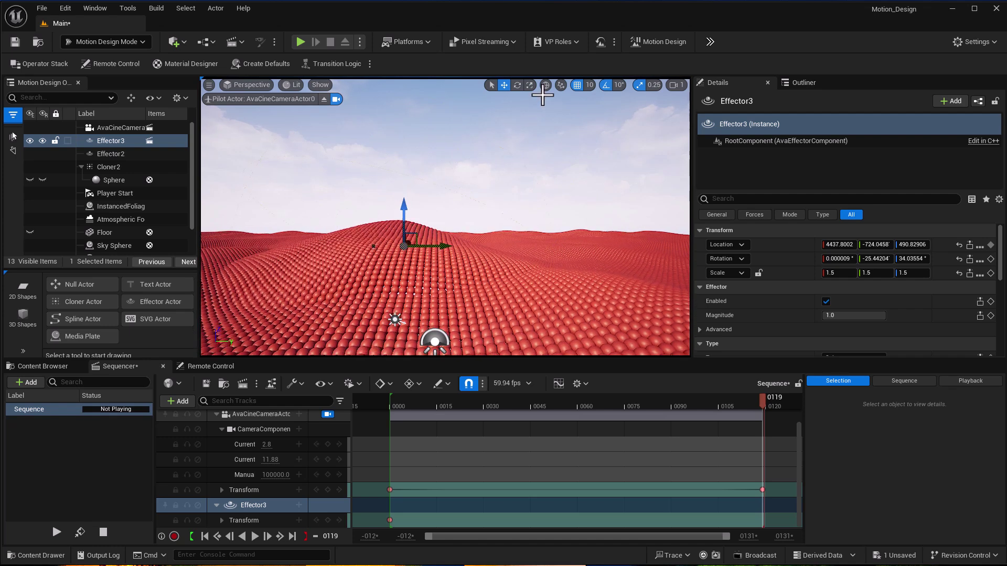
click(546, 86)
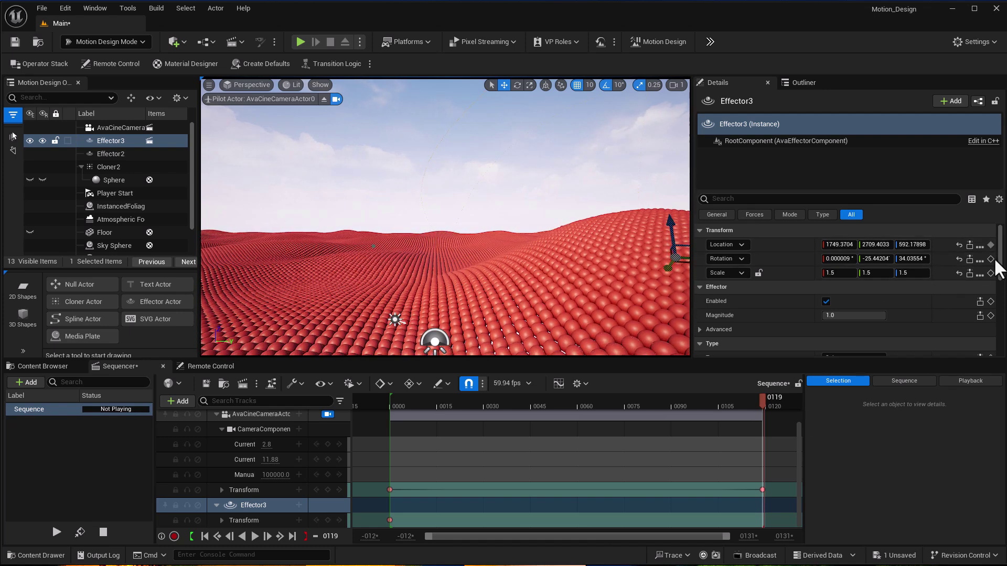
click(991, 245)
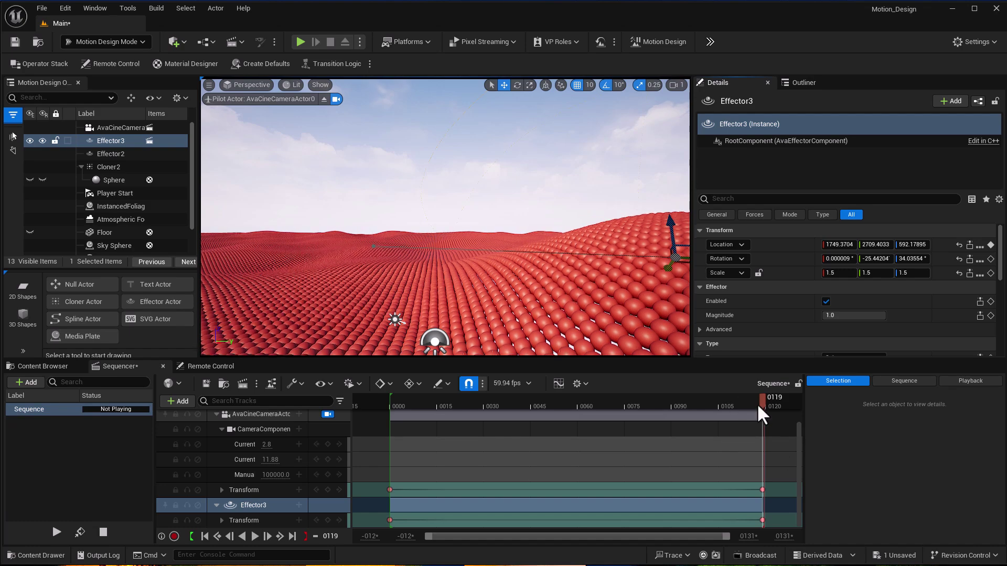
Return to the start of the Sequence and play back the camera and effector animation.
drag(762, 410, 356, 401)
key(space)
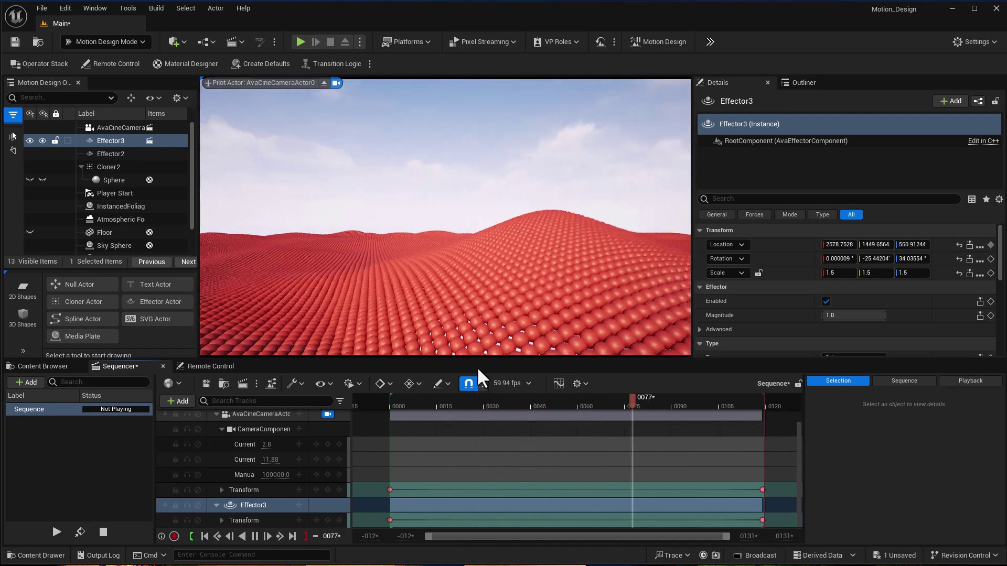
key(space)
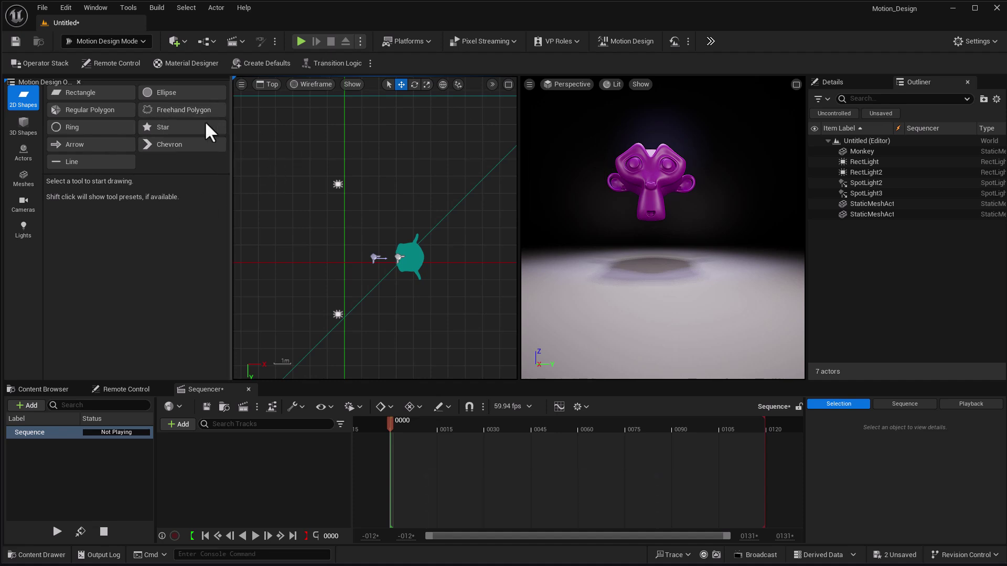
click(73, 132)
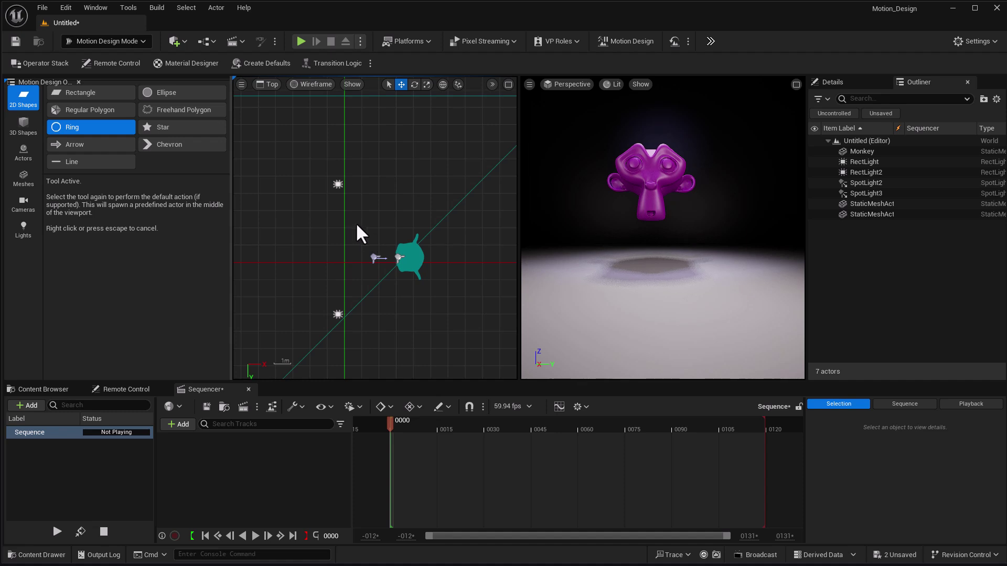
drag(338, 212, 476, 335)
drag(656, 248, 656, 155)
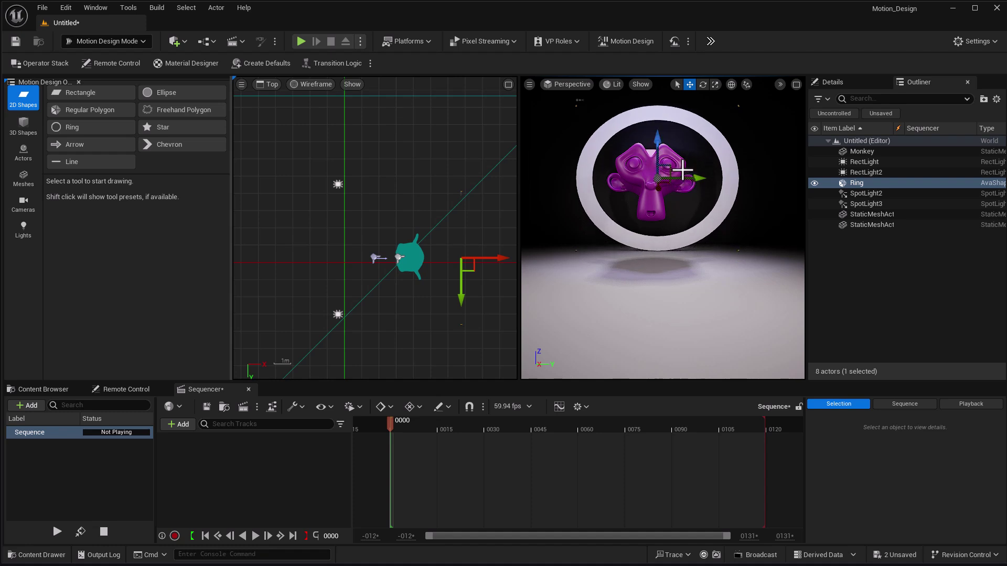
key(Delete)
Draw a Ring shape in the Top view behind the monkey head and raise it to centre it around the head.
click(74, 127)
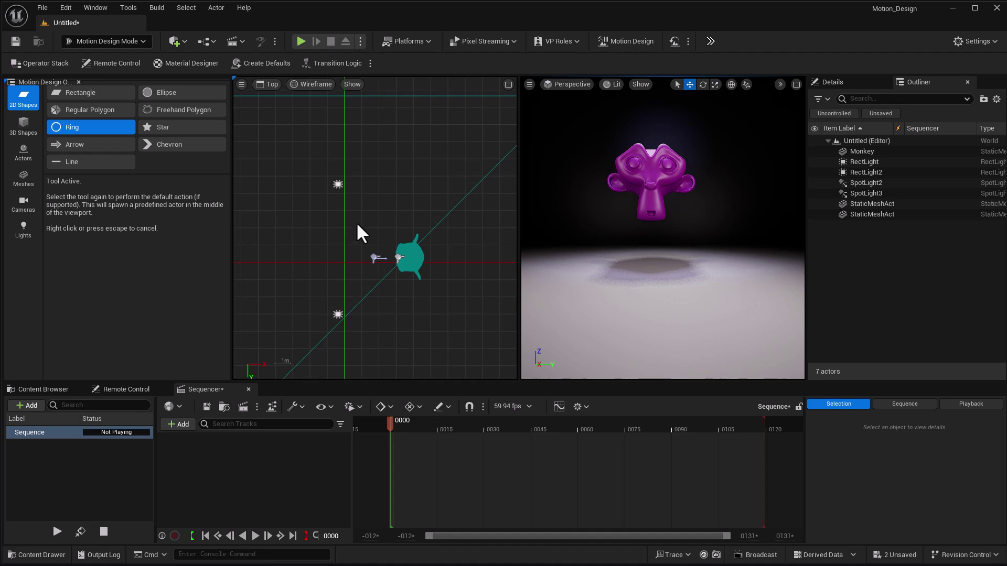
drag(343, 180, 480, 301)
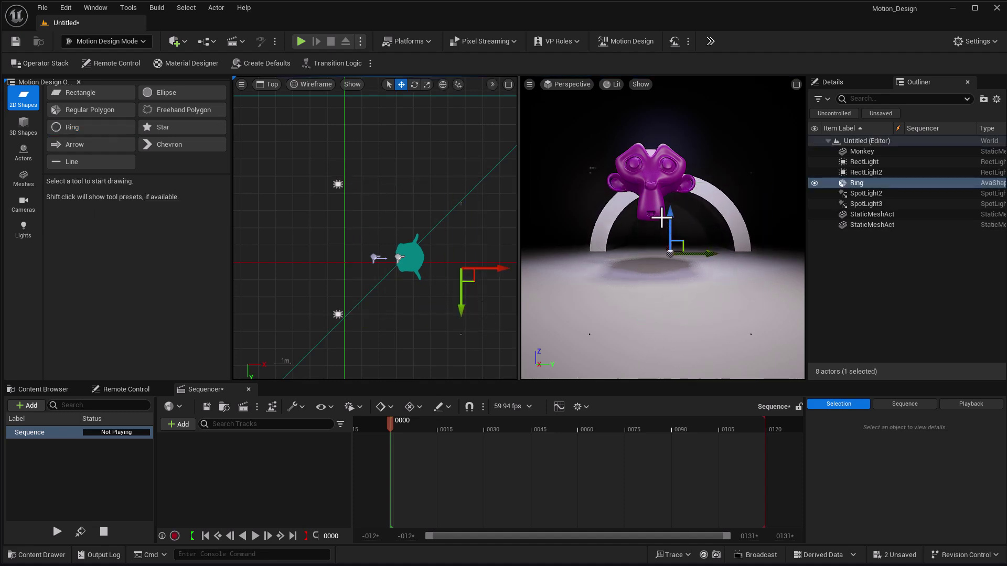
drag(670, 223, 667, 159)
drag(717, 186, 705, 185)
drag(657, 156, 654, 144)
Scale the ring down slightly around the monkey head and reduce its Angle degree to open it into an arc.
key(r)
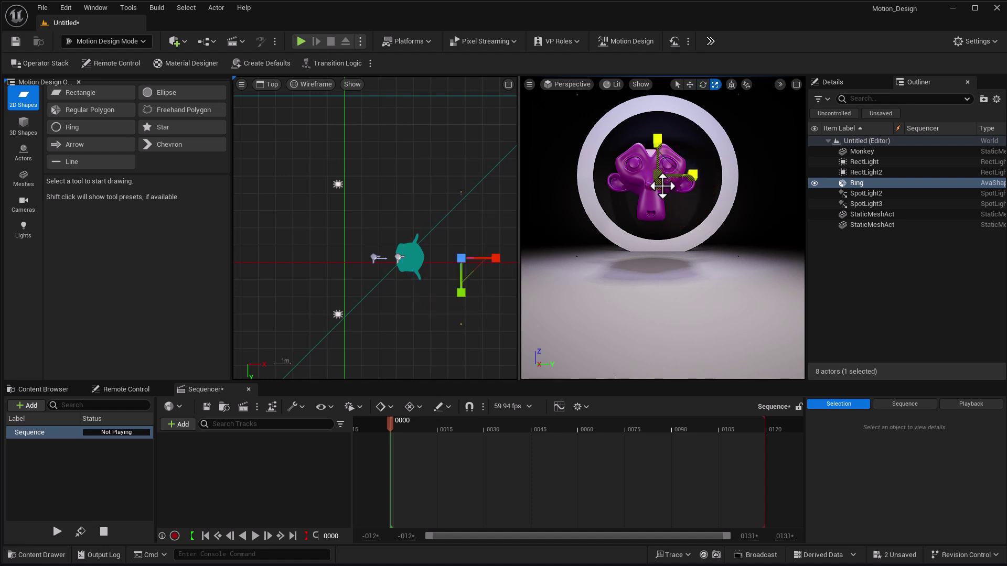
drag(662, 178, 690, 178)
key(w)
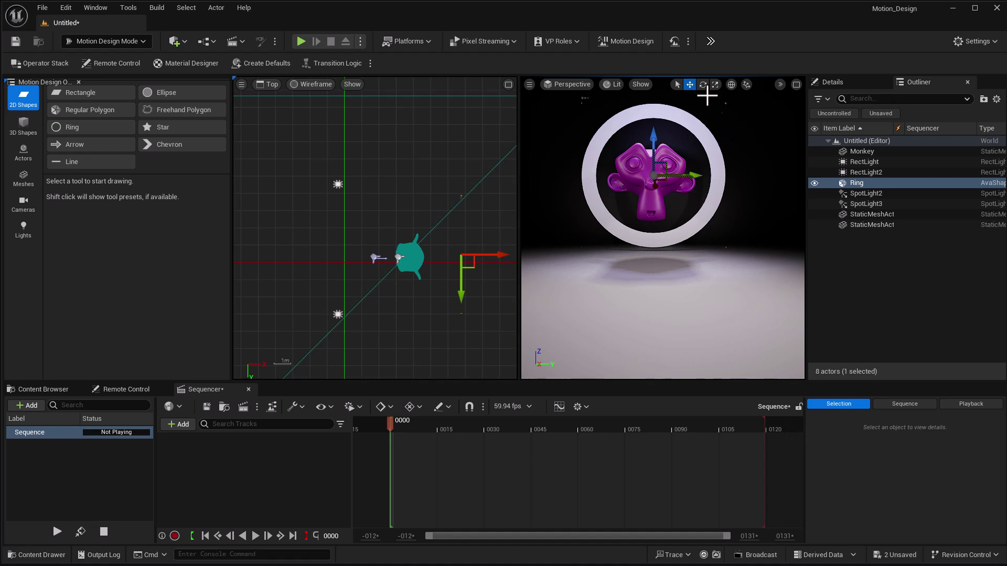
click(831, 82)
scroll(892, 310, down, 4)
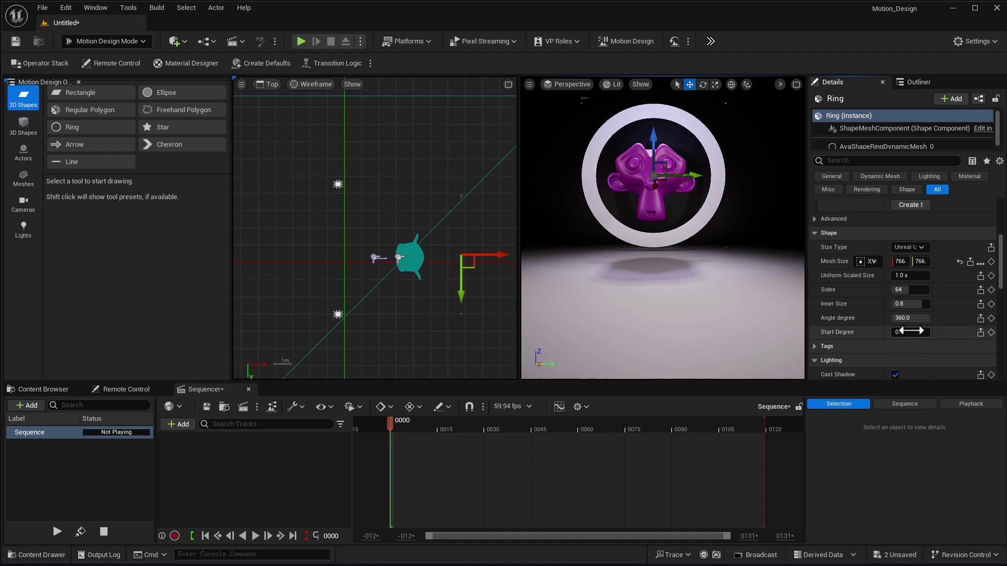
drag(910, 317, 883, 317)
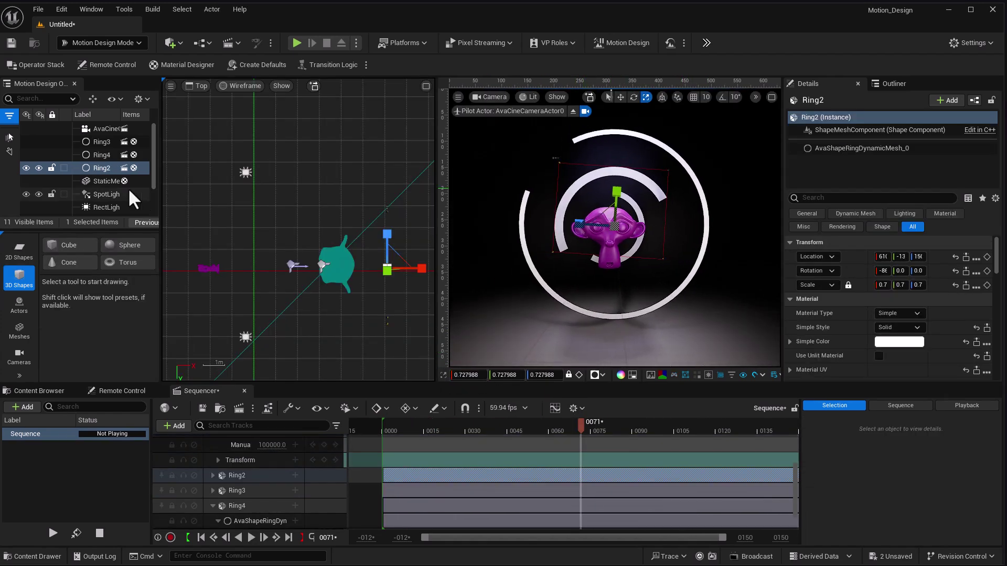
Add a Cloner Actor to the camera view on the floor beneath the monkey head.
click(23, 329)
click(21, 305)
click(74, 263)
click(610, 332)
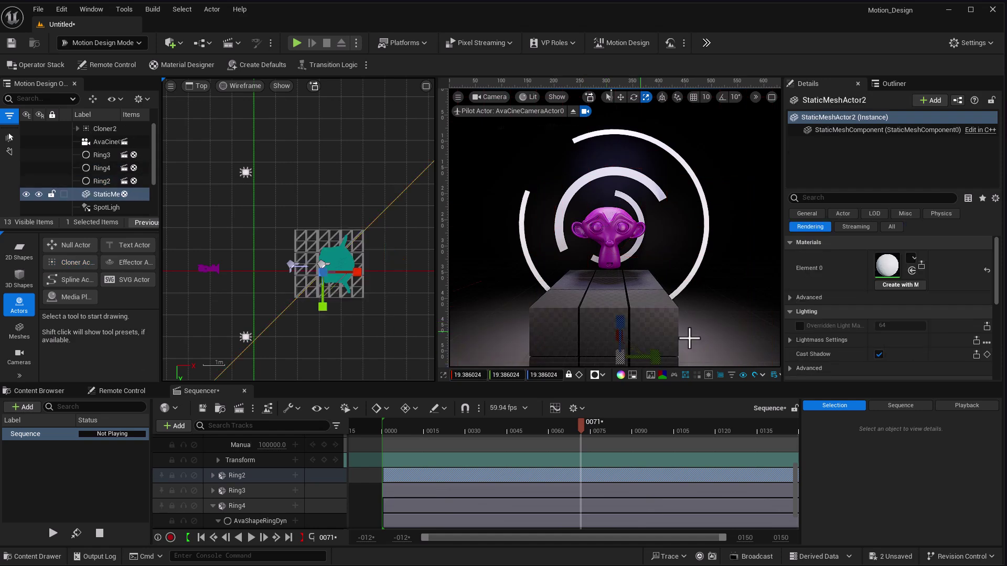
Scale the floor cloner down to about 0.22 and set its two grid counts to 200 so the cubes cover the floor.
click(580, 332)
drag(608, 334, 582, 347)
scroll(904, 324, down, 5)
click(913, 315)
text(200)
key(Tab)
text(200)
key(Tab)
scroll(863, 346, down, 3)
scroll(892, 305, down, 5)
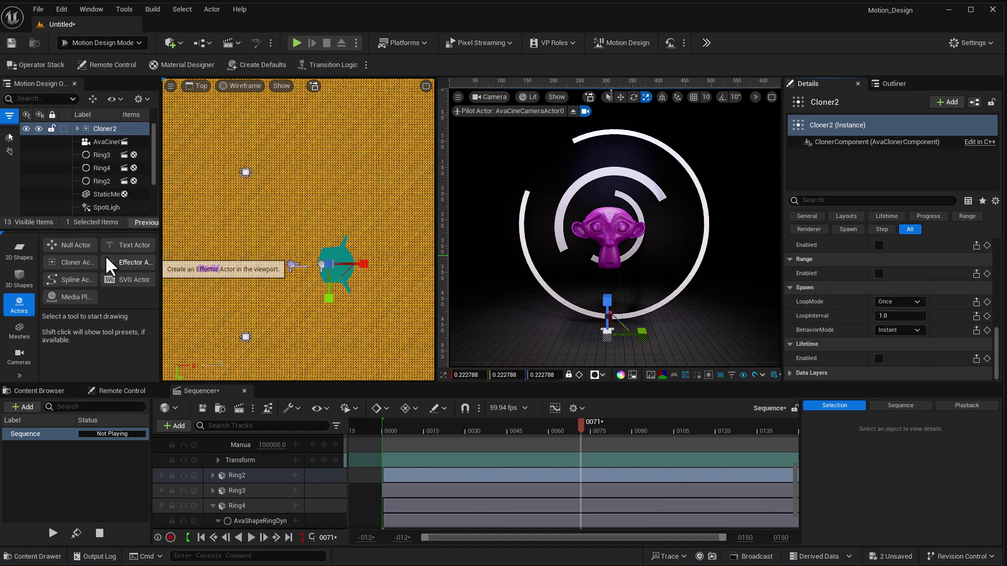
Add an Effector Actor for the floor cloner, enable its Orientation Force, and move the Sequence playhead to frame 7.
scroll(863, 325, up, 15)
click(861, 327)
scroll(871, 352, down, 8)
click(105, 128)
scroll(944, 344, down, 5)
click(879, 295)
scroll(904, 344, up, 1)
scroll(903, 337, down, 1)
drag(581, 426, 403, 428)
Choose the effector's type and mode options, leaving the mode on Default.
scroll(914, 333, up, 6)
click(913, 327)
click(908, 352)
click(910, 325)
click(911, 339)
scroll(911, 339, up, 4)
click(909, 322)
click(908, 359)
Try an Orientation Force Rate of 0.2 on the effector and settle on 0.5.
scroll(931, 335, down, 6)
scroll(931, 336, down, 1)
click(906, 318)
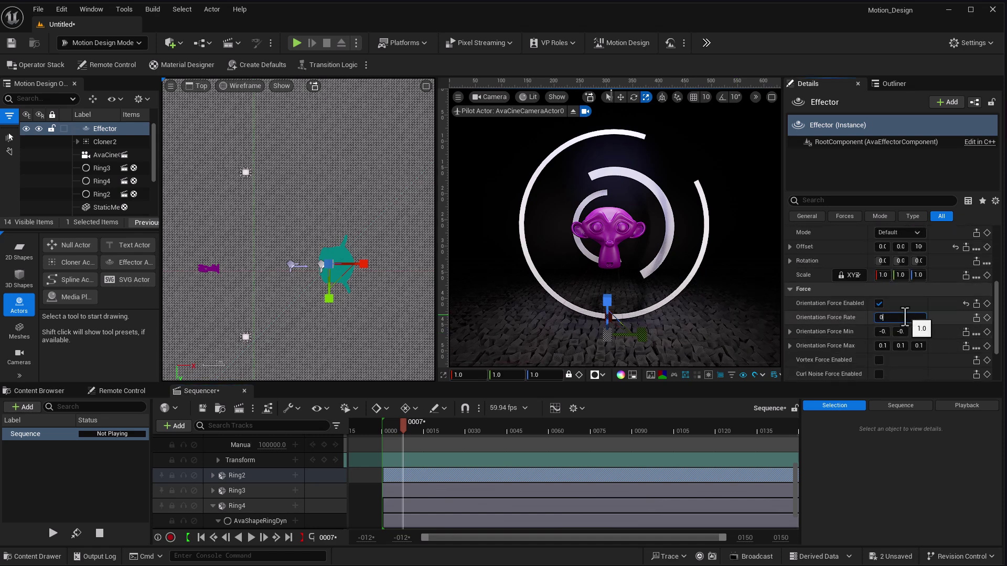
text(0.2)
key(Return)
click(903, 317)
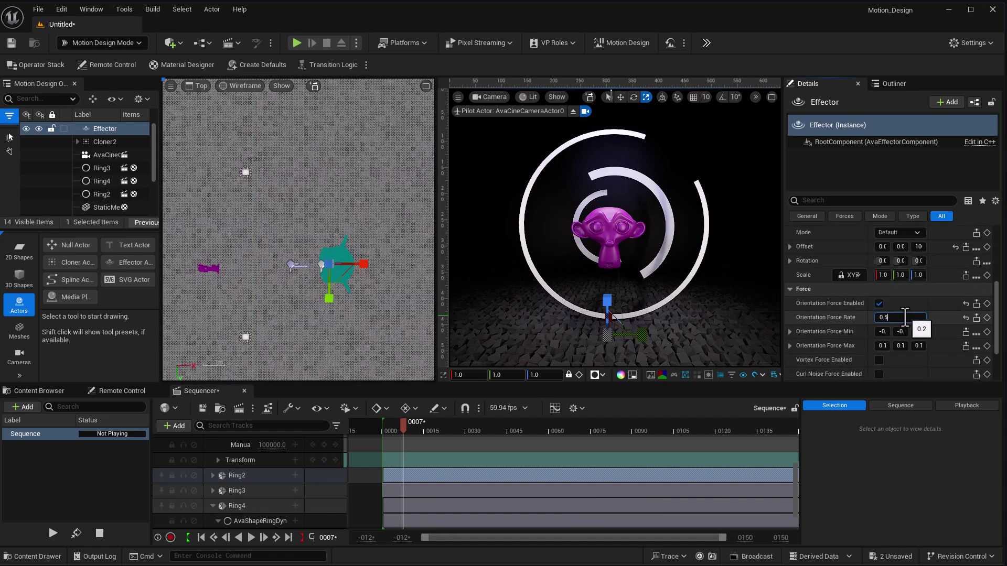
text(0.5)
key(Return)
Enable the effector's Curl Noise Force and set its strength to 10.
scroll(903, 335, down, 2)
click(879, 340)
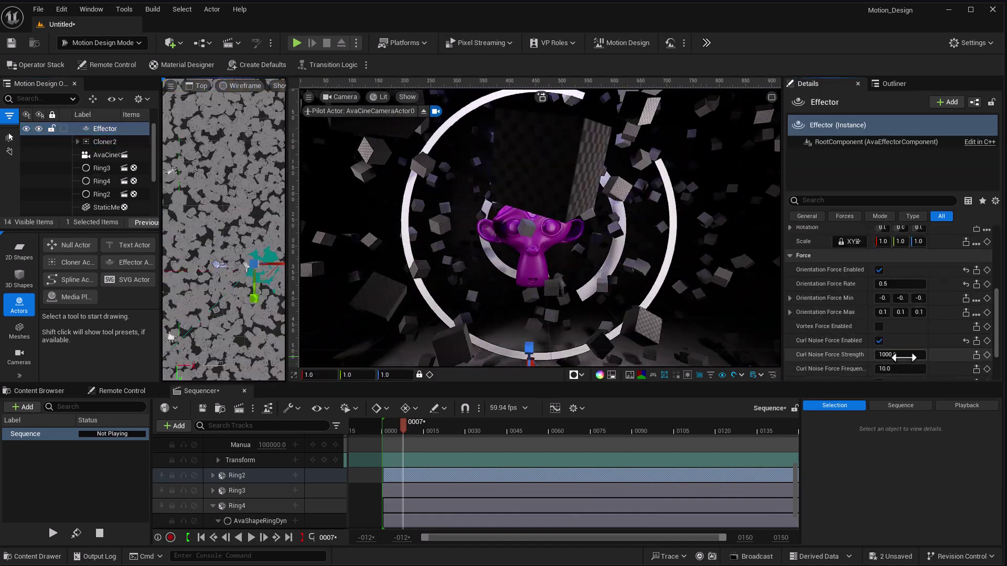
click(904, 358)
text(10)
key(Return)
Move the monkey head to about X 382, Y -11, Z 113 and add it to the Sequence, returning to frame 0.
click(545, 258)
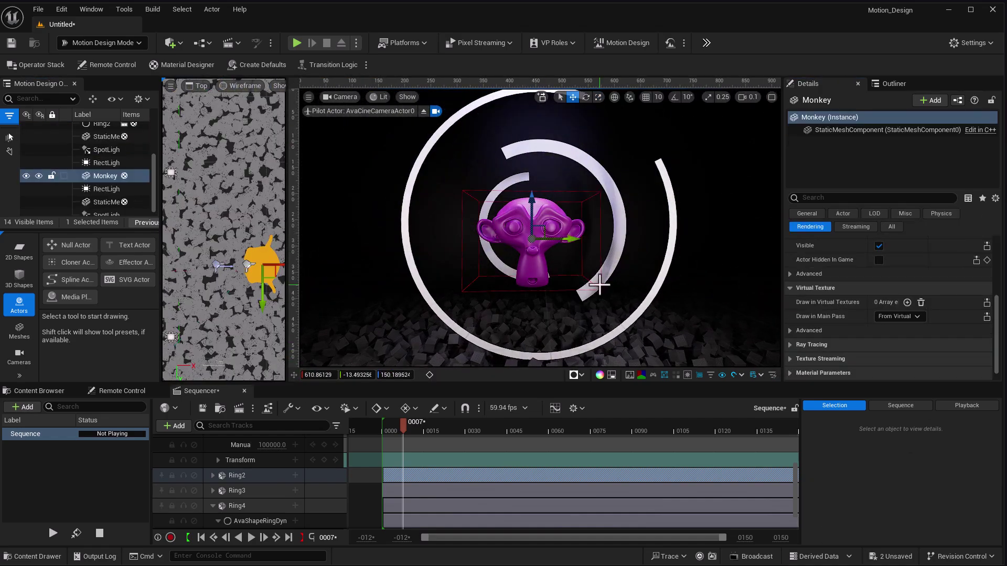
key(w)
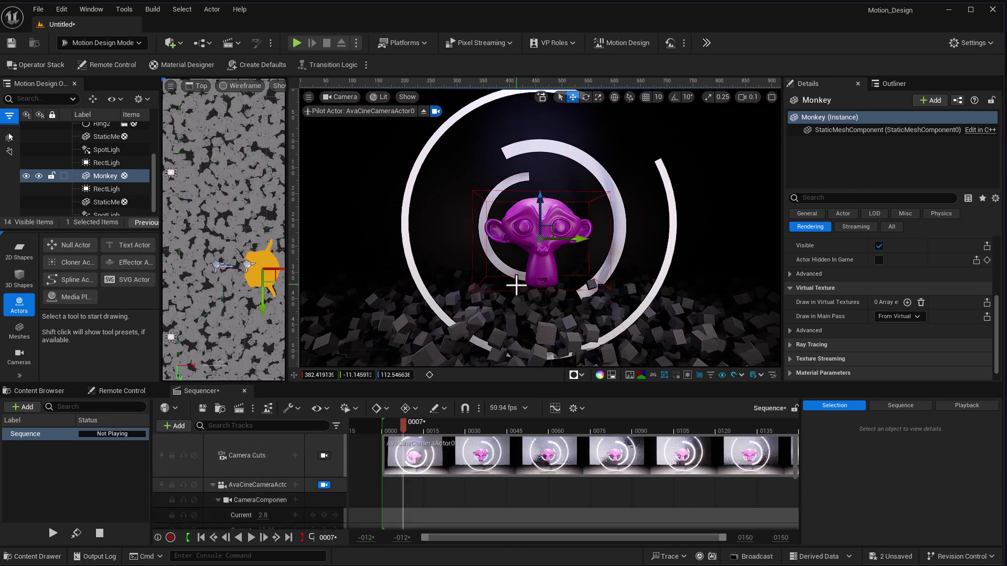
drag(99, 178, 350, 467)
click(201, 538)
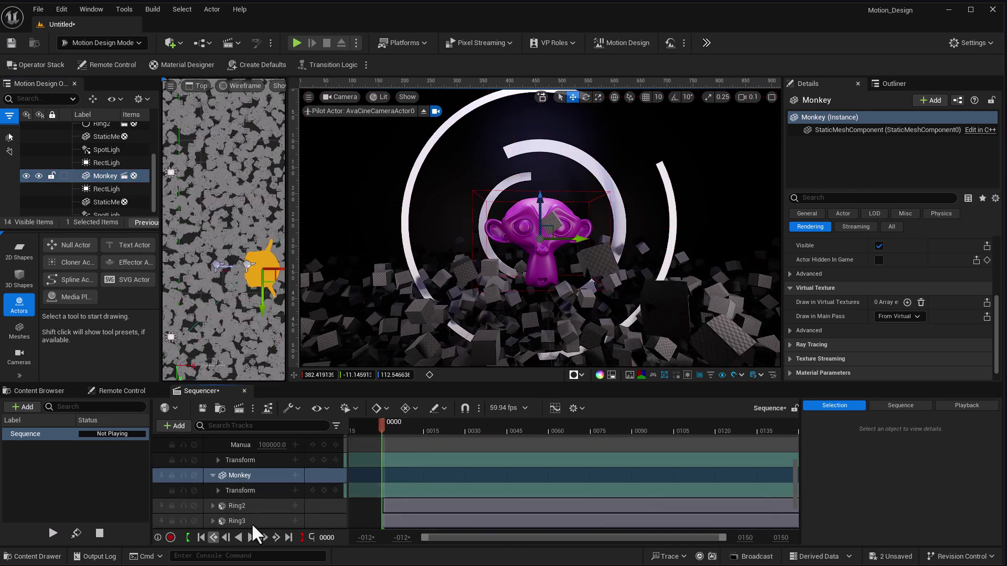
Hide the floor cloner in the viewport and colour the small inner ring pink.
scroll(34, 138, up, 4)
click(26, 140)
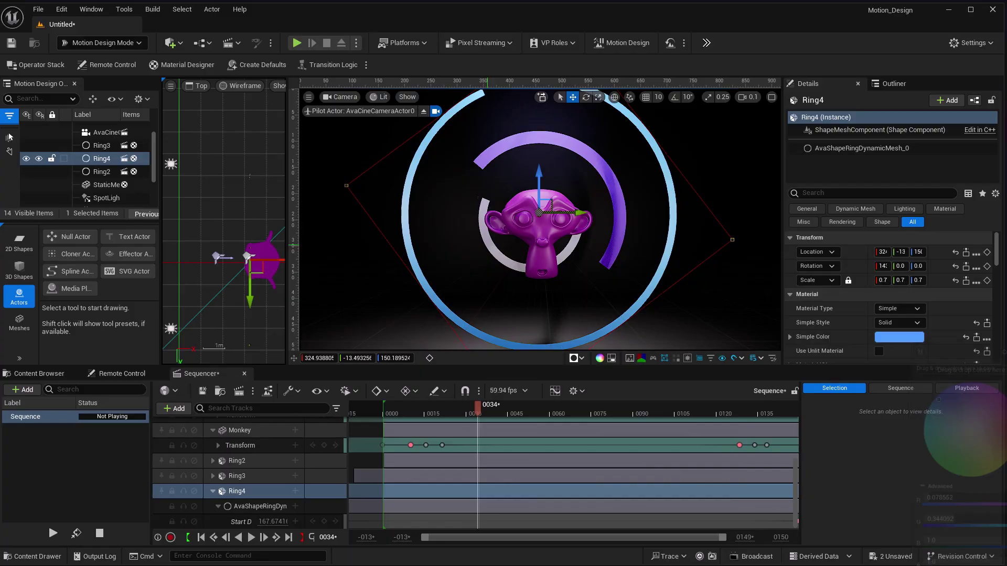
click(899, 336)
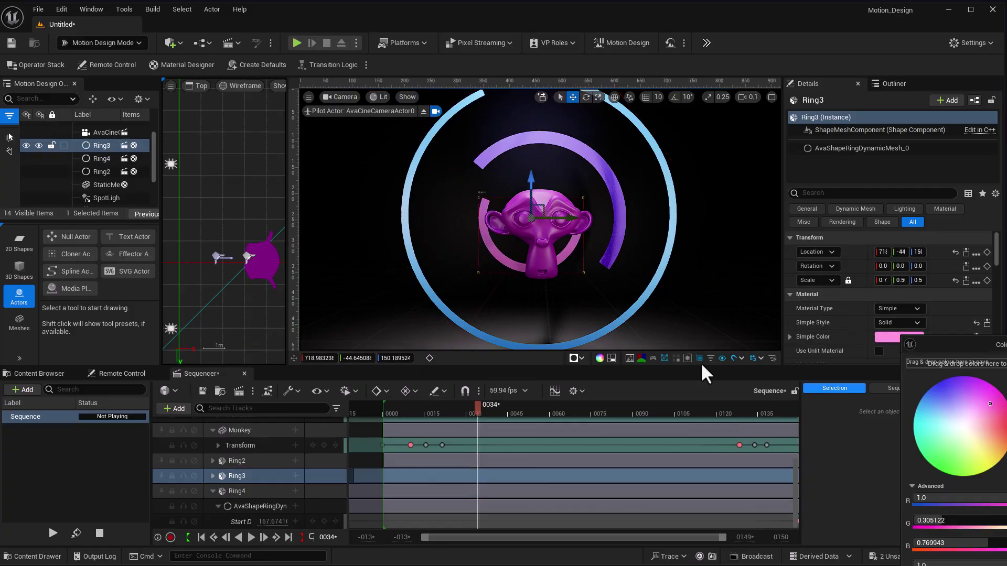
Play back the monkey head and ring animation, and return the playhead to frame 0.
click(548, 254)
drag(476, 414, 413, 397)
key(space)
key(space)
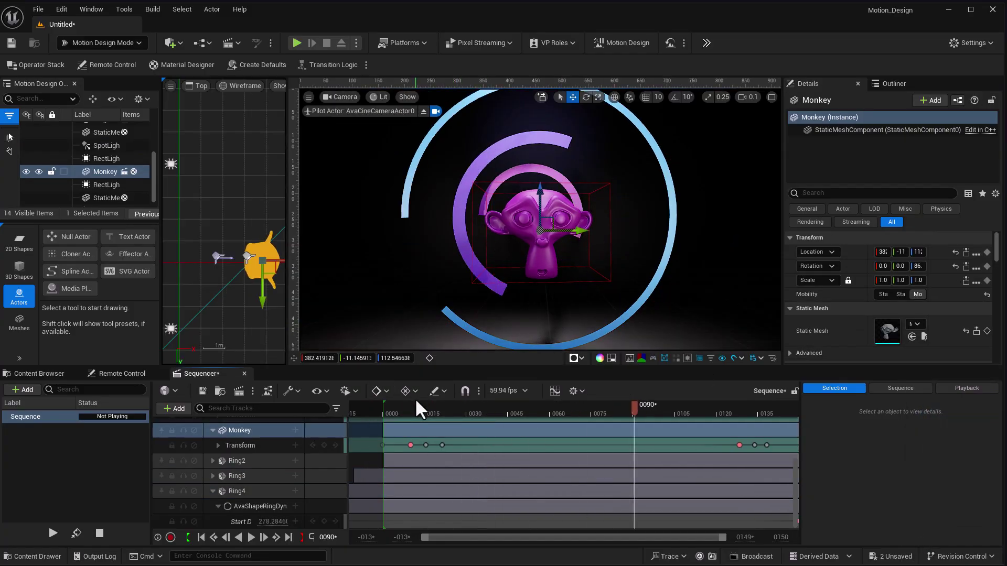
scroll(275, 488, up, 3)
scroll(275, 490, up, 2)
drag(414, 410, 382, 410)
Key the camera's Transform at frame 22 and shift that key to frame 9, in line with the monkey's first move.
click(555, 263)
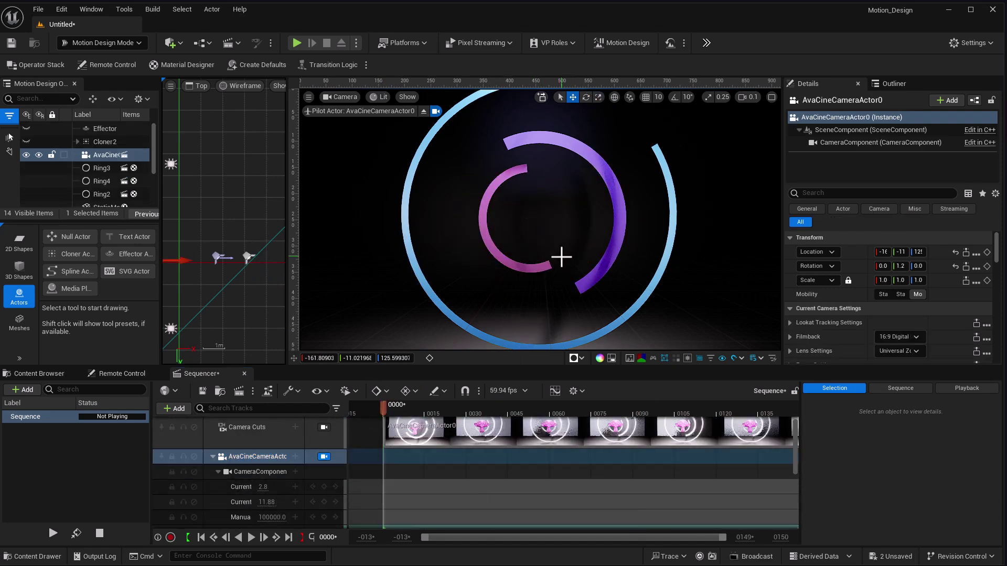
right_click(562, 257)
drag(487, 411, 444, 410)
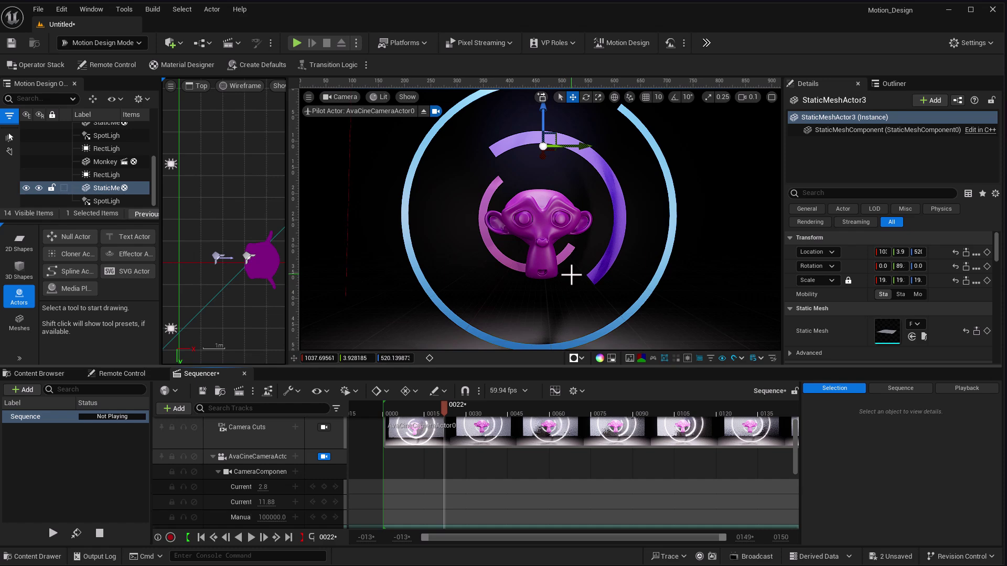
click(269, 471)
scroll(270, 472, down, 3)
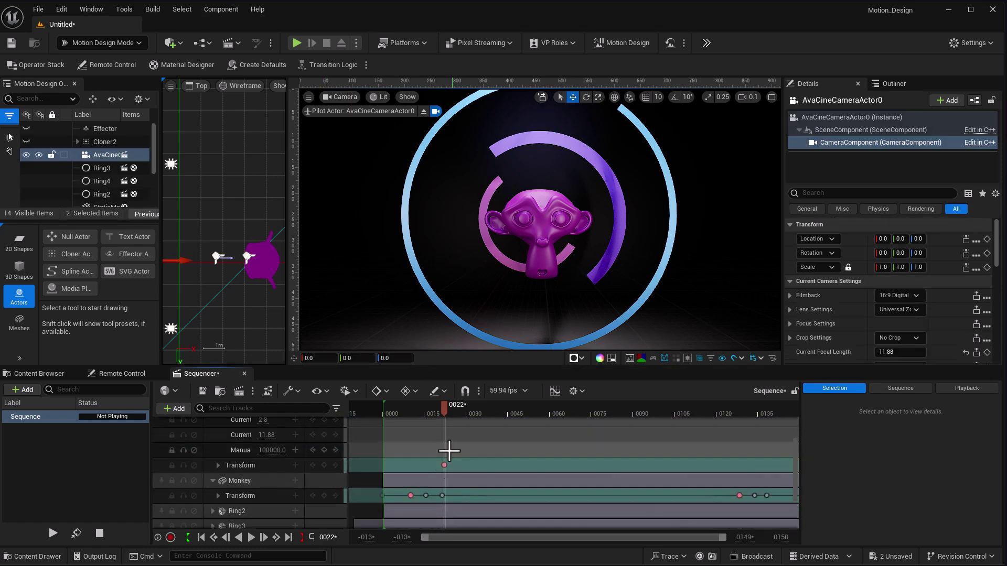
click(409, 414)
drag(444, 465, 412, 466)
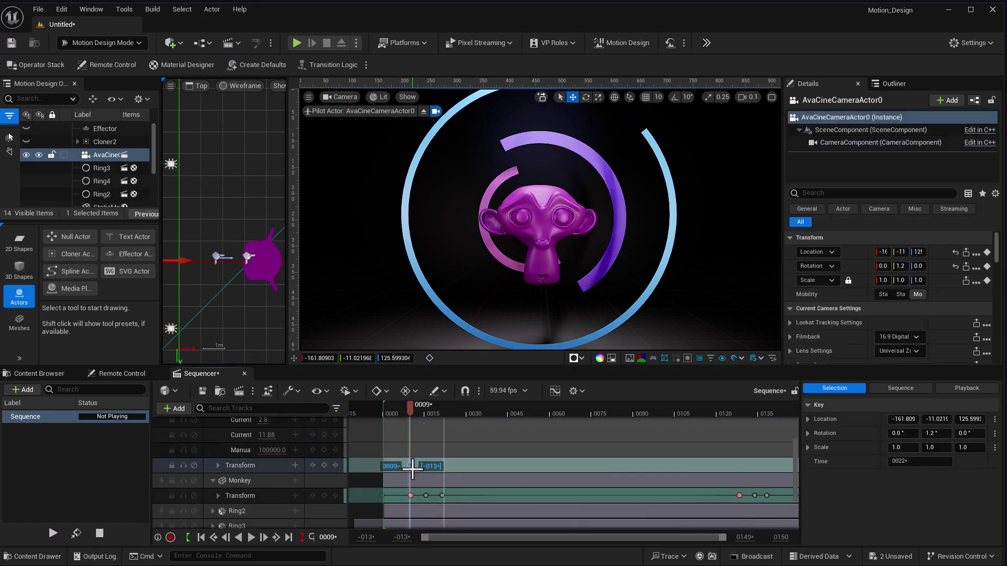
Pull the camera back to about X -232, Z 124 at frame 0 and key its Transform there.
click(384, 415)
click(217, 465)
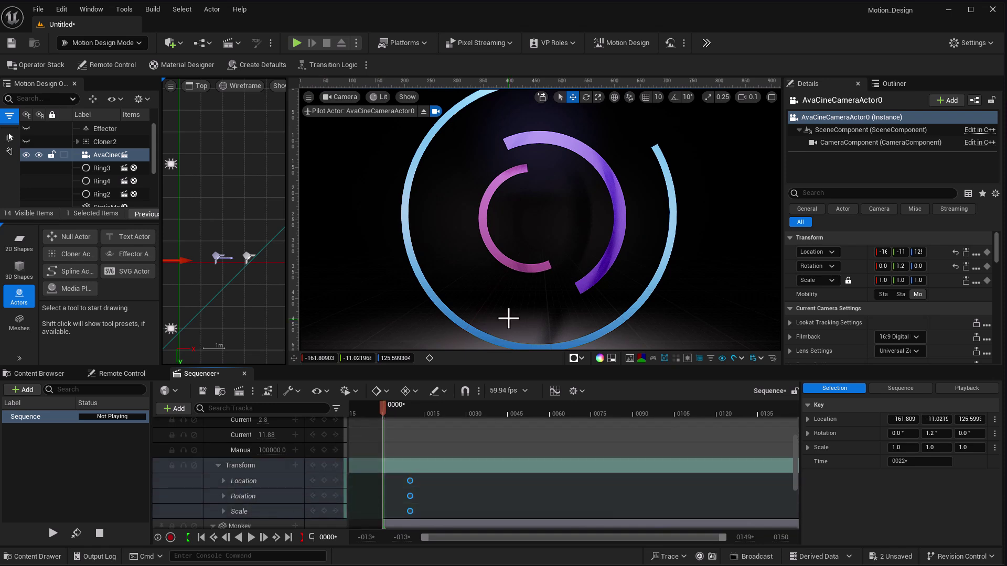
scroll(550, 271, down, 4)
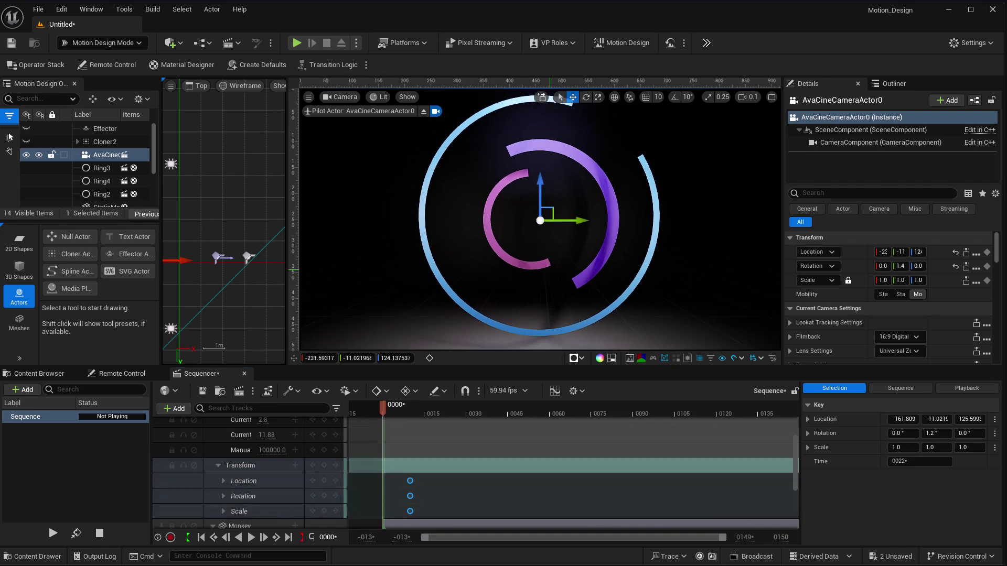
click(324, 464)
Play back the Sequence from the start to review the camera's opening move.
key(space)
key(space)
click(361, 409)
key(space)
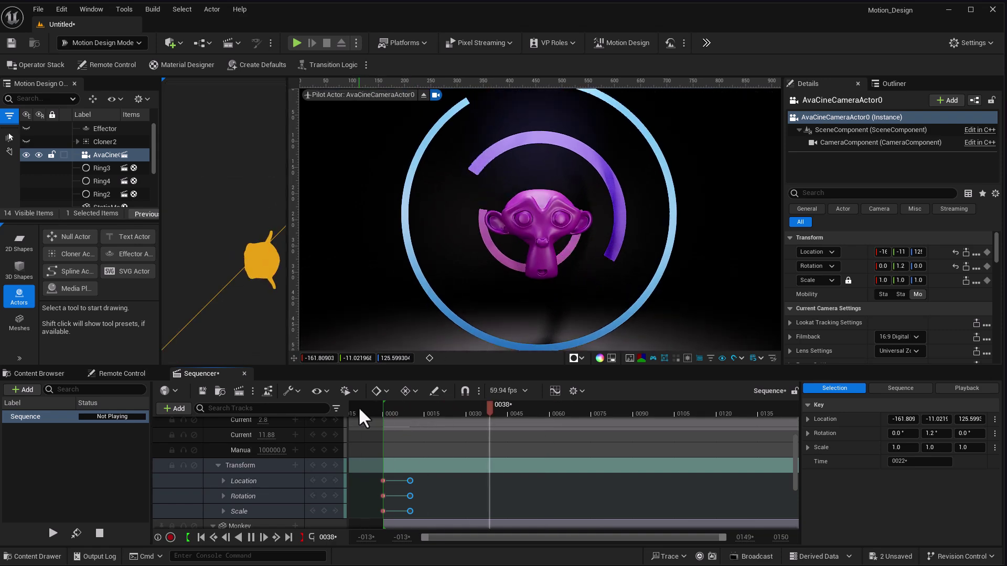
key(space)
key(space)
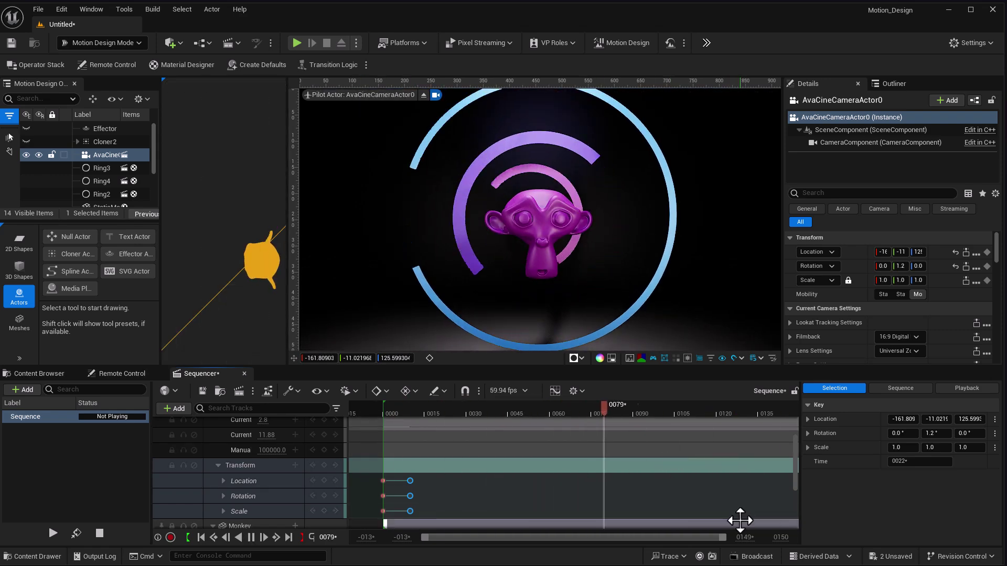
key(space)
Add a camera Transform key at frame 134 that holds the current camera position.
click(756, 409)
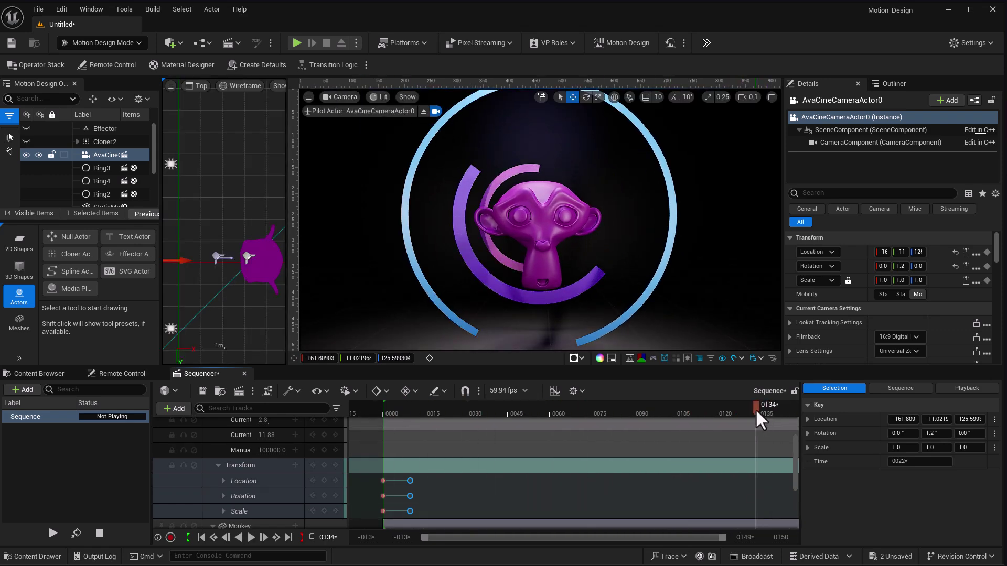
click(323, 466)
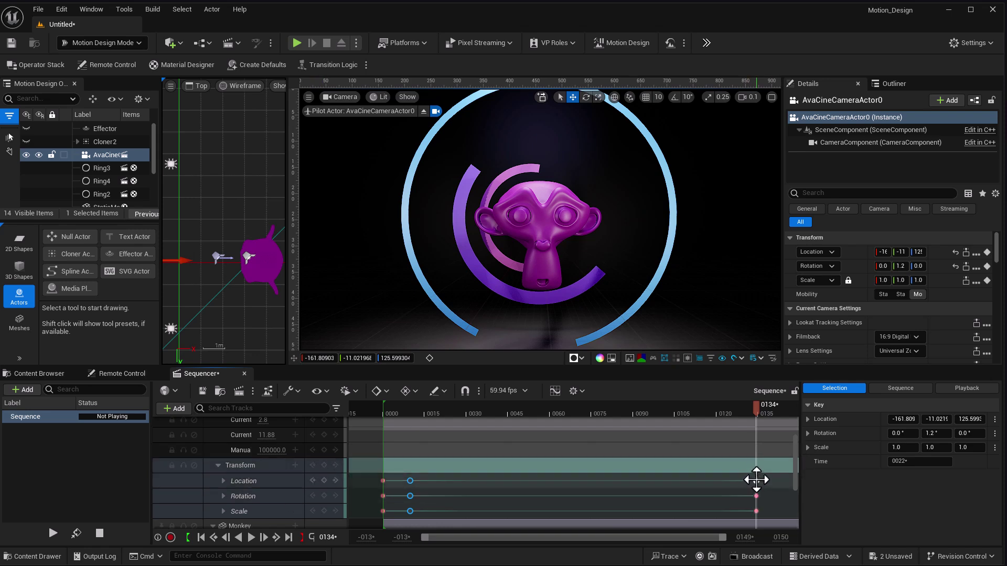